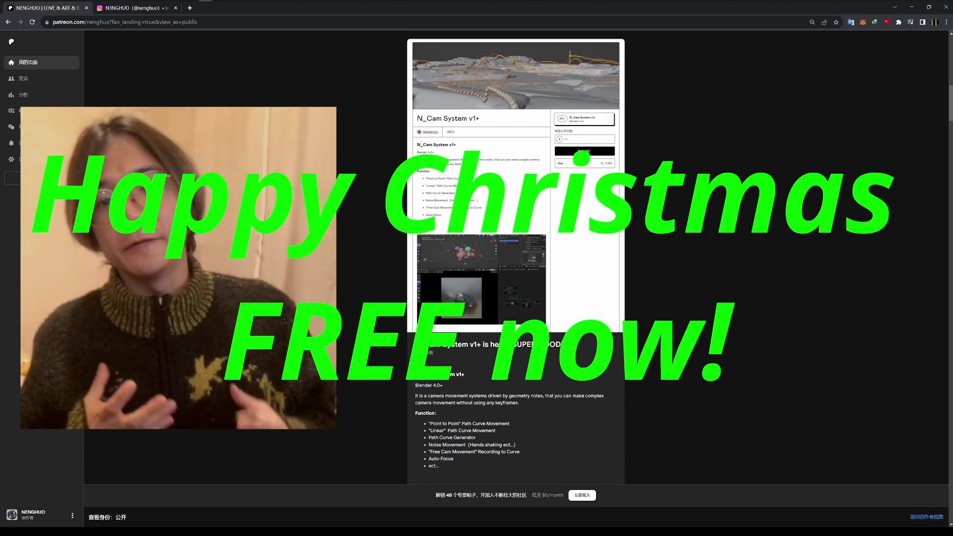
scroll(466, 157, up, 1)
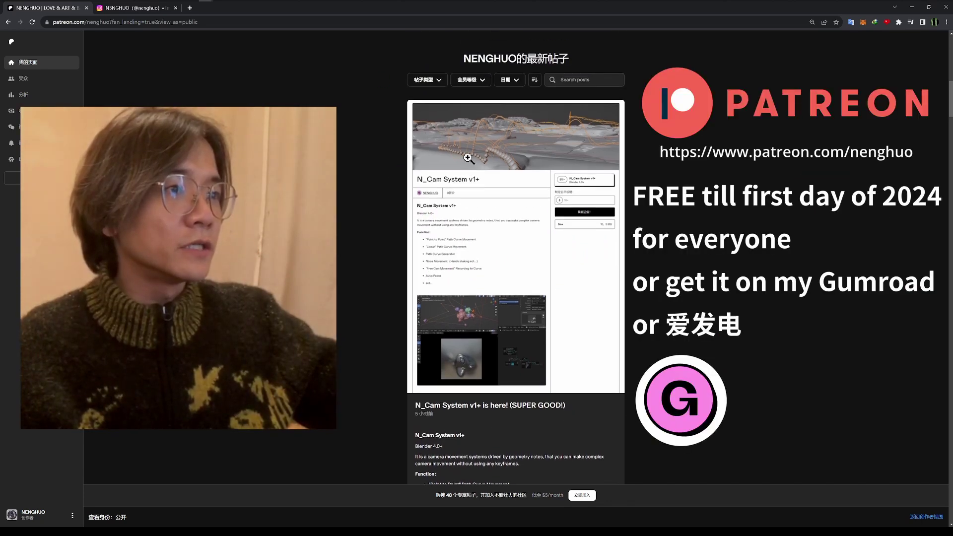
scroll(467, 158, up, 1)
scroll(434, 165, down, 1)
scroll(461, 165, down, 3)
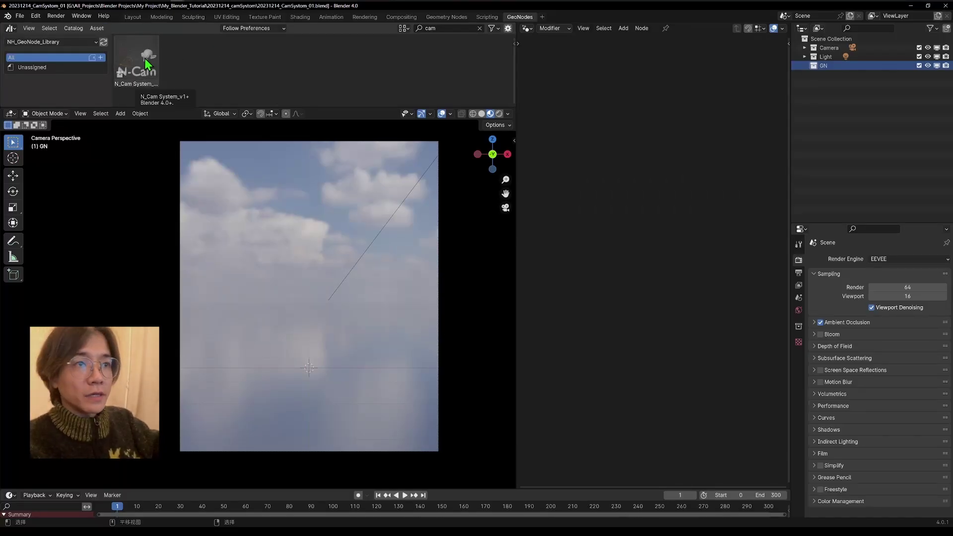
Step: Add the N_Cam System_v1+ asset to the scene, moving its inner collection to the scene level and deleting the leftover instance
drag(145, 58, 301, 266)
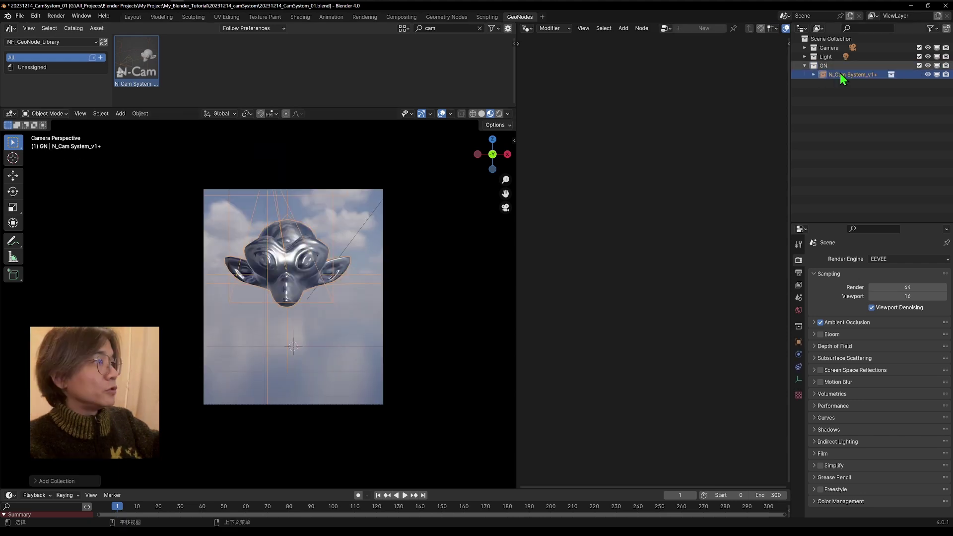
click(813, 75)
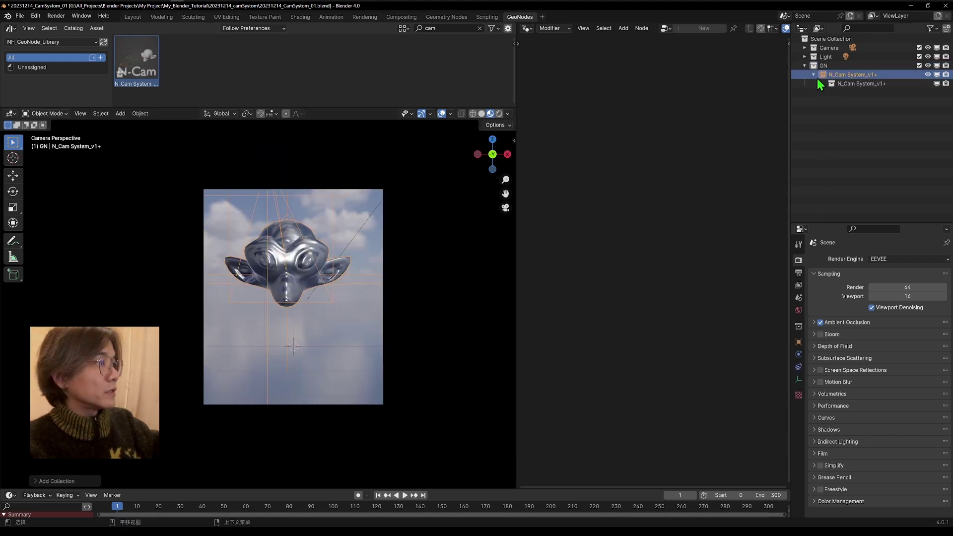
drag(849, 85, 827, 132)
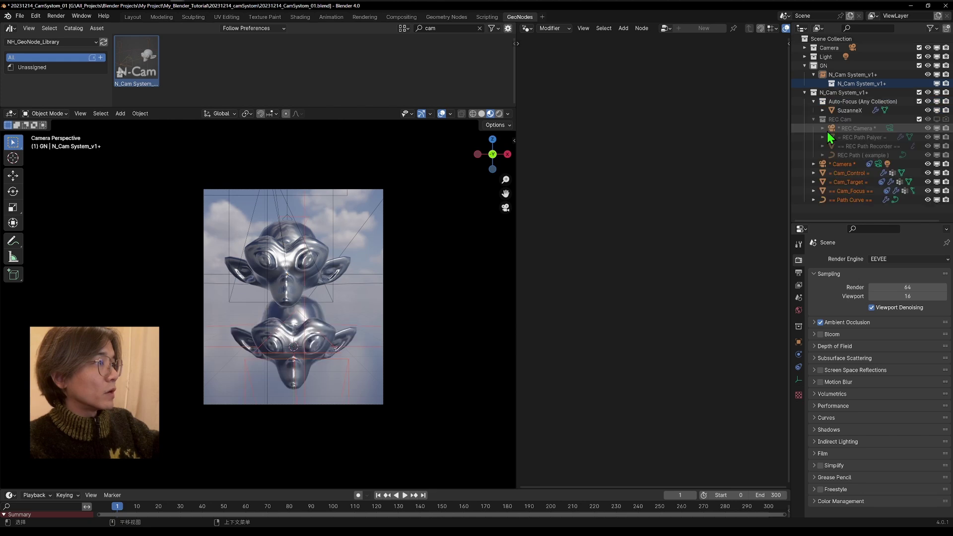
right_click(814, 75)
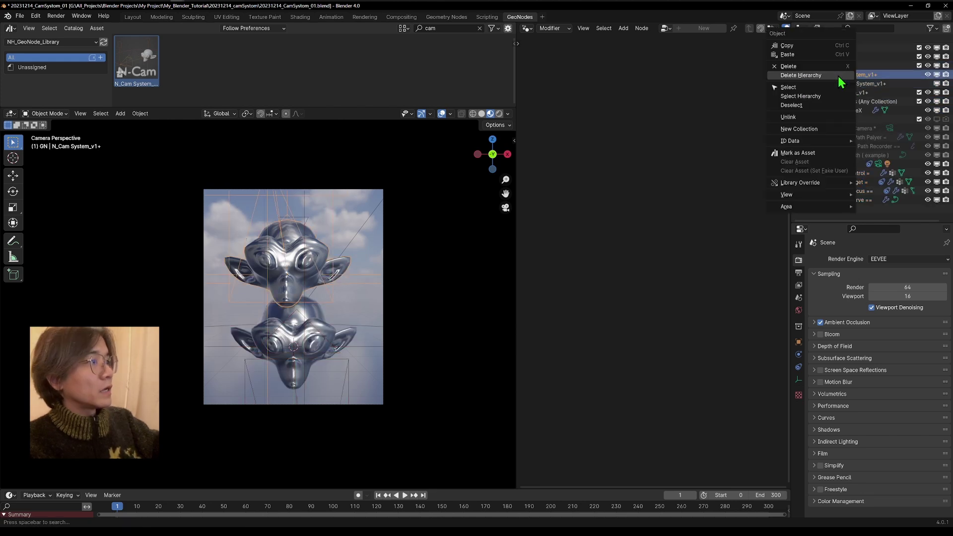
click(814, 75)
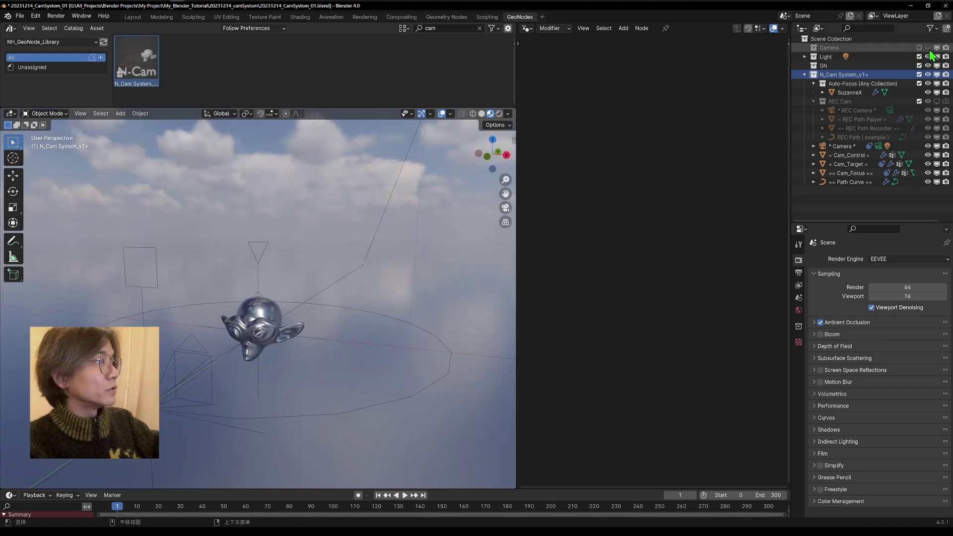
Step: Exclude the original Camera collection from the view layer and delete the empty GN collection
drag(929, 49, 946, 48)
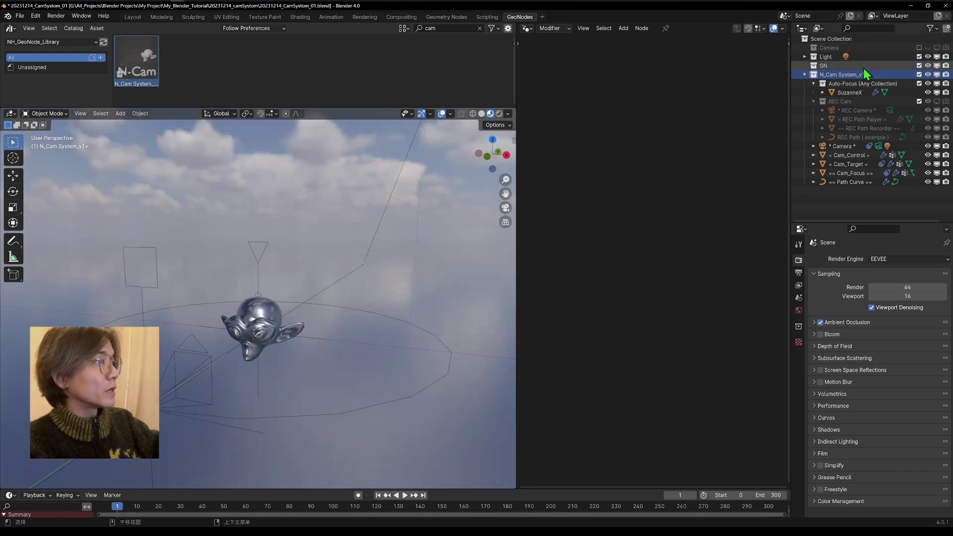
click(818, 68)
key(x)
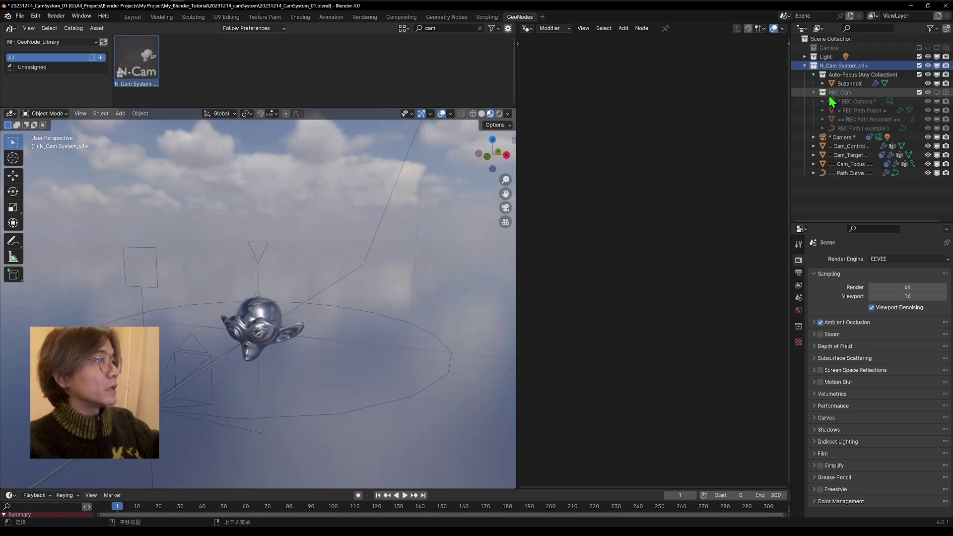
Step: Make the * Camera * object of the N_Cam System_v1+ collection the active scene camera
click(865, 138)
click(877, 138)
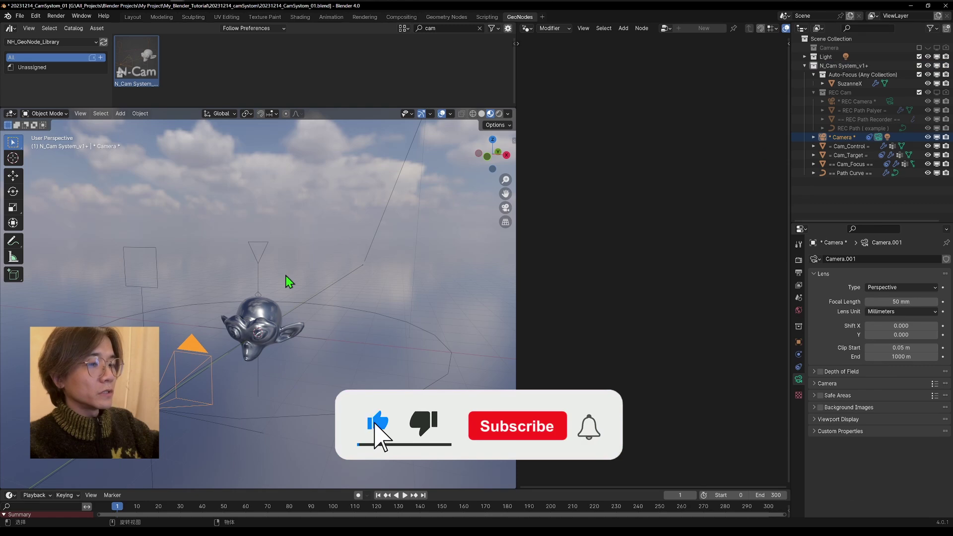
mouse_move(285, 276)
middle_down()
mouse_move(388, 235)
mouse_move(302, 273)
middle_up()
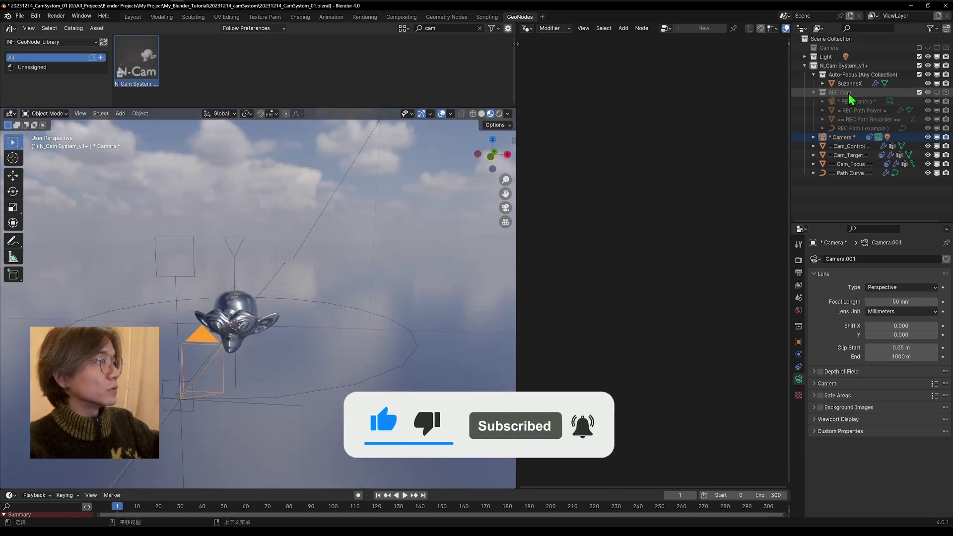
Step: Exclude the REC Cam collection from the view layer and look through the active camera
click(920, 93)
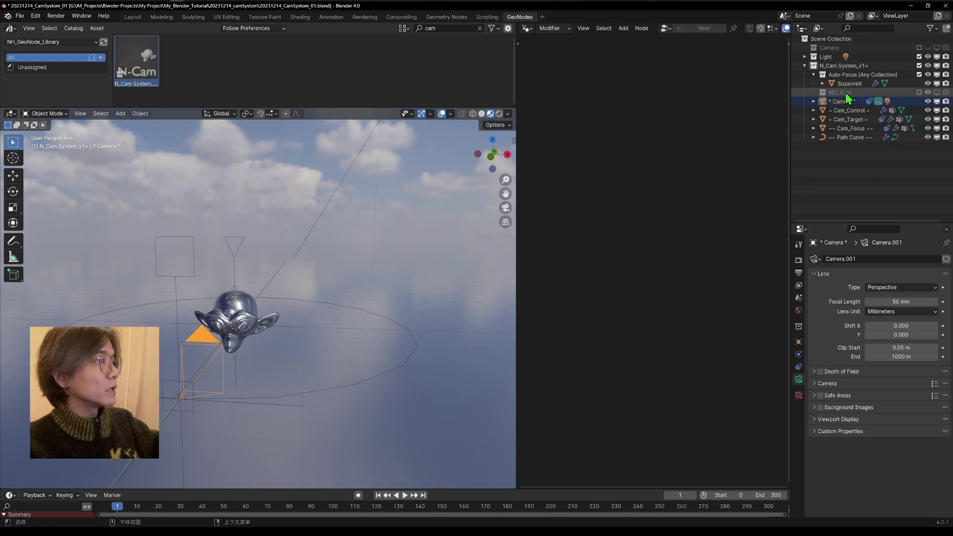
middle_drag(153, 210, 290, 250)
click(505, 208)
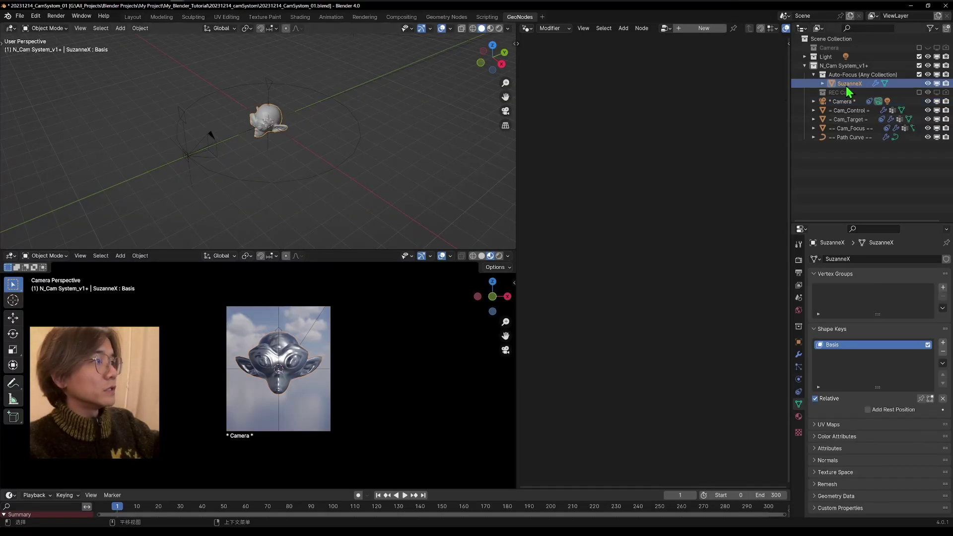
Step: Select the * Camera * object and Cam_Control in turn, and examine Cam_Control's modifier stack
middle_drag(318, 147, 351, 155)
click(840, 103)
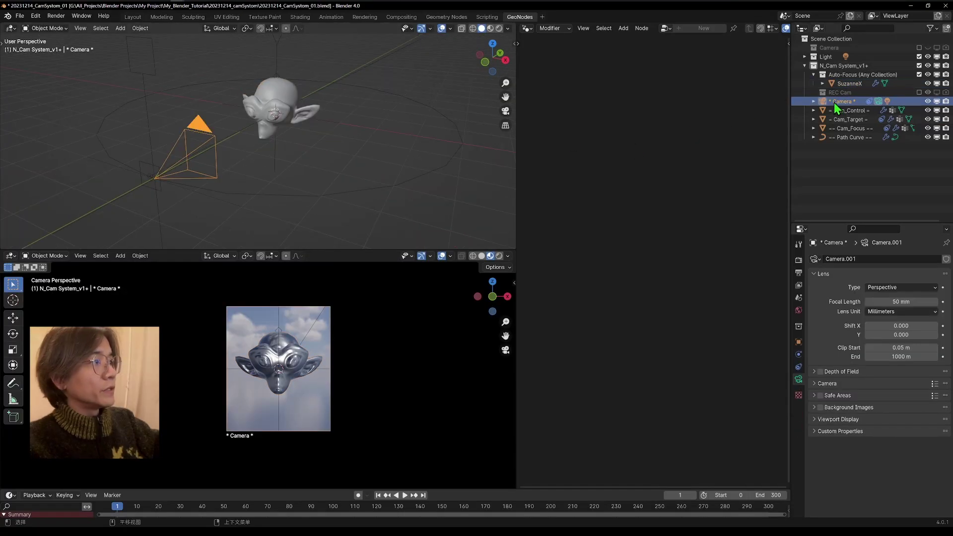
click(848, 110)
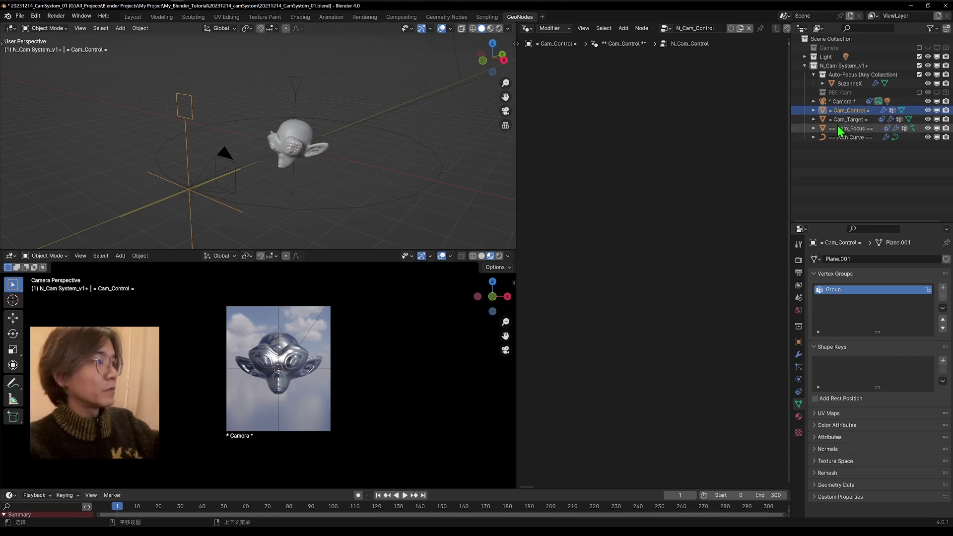
click(798, 354)
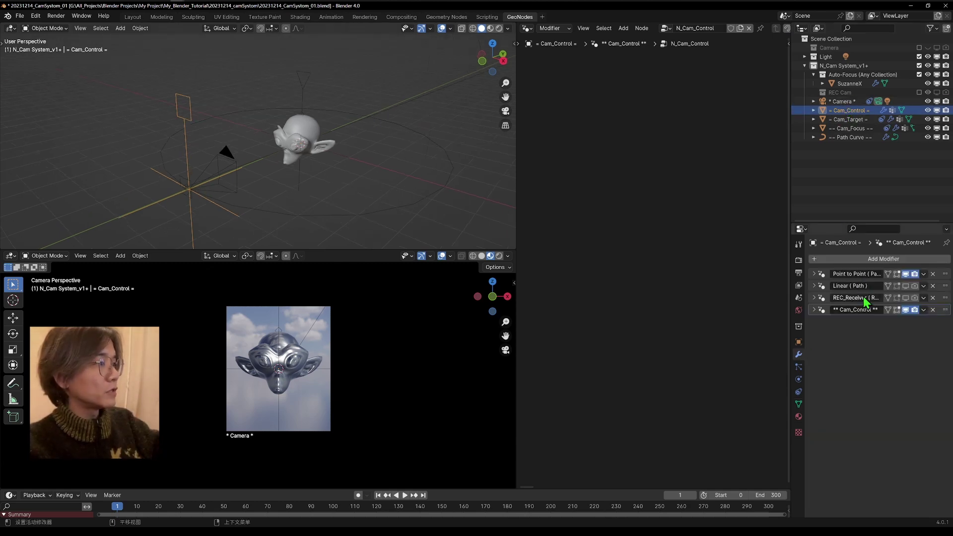
drag(284, 59, 308, 88)
Step: Try moving Cam_Target away from the monkey head to test the camera's aim, and cancel the move
click(849, 119)
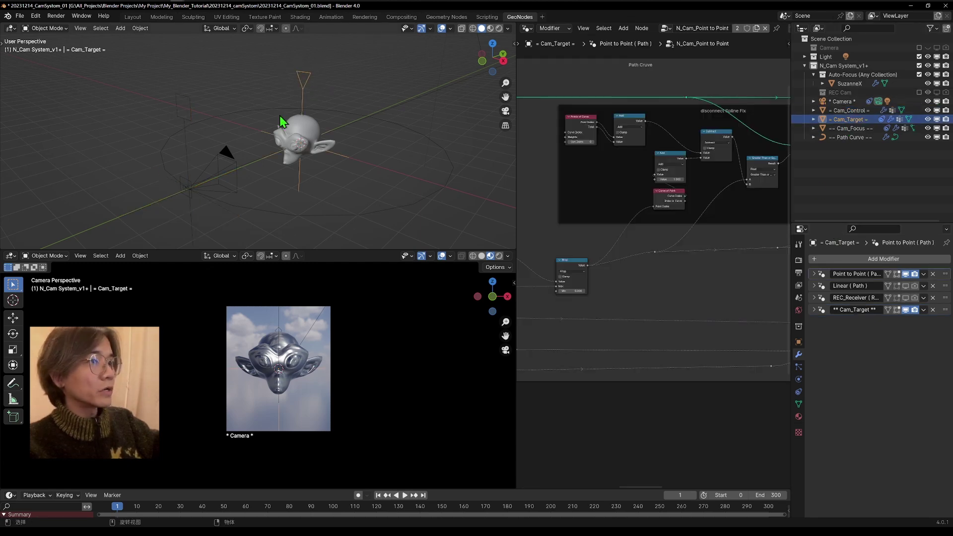
middle_drag(282, 122, 309, 127)
key(g)
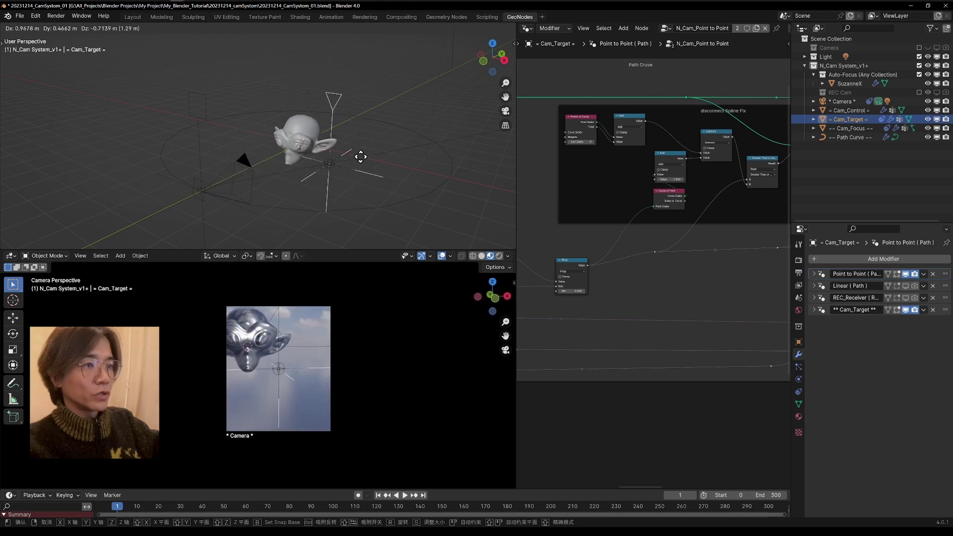
right_click(359, 119)
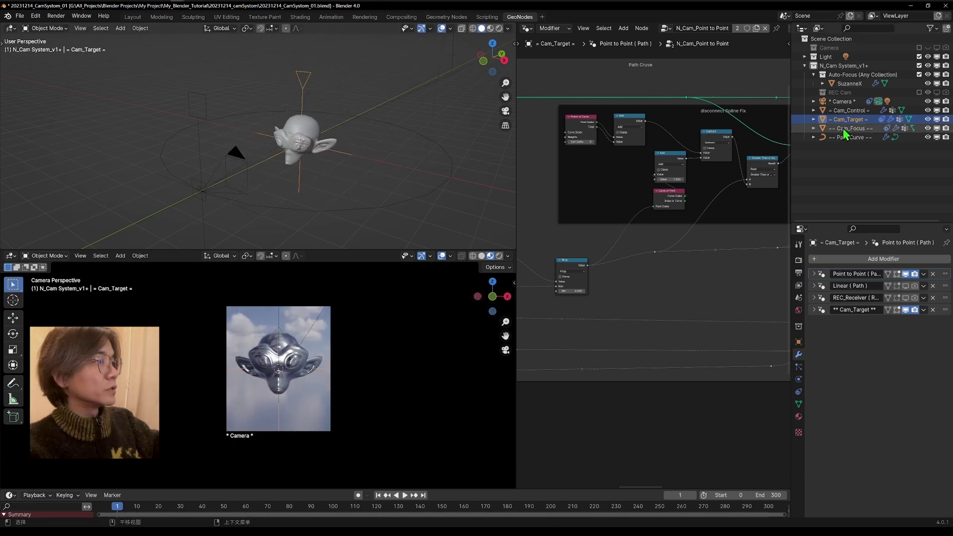
Step: Inspect Cam_Focus's Auto Focus modifier in a widened properties area, and enable Show Point in Path Curve's generator modifier
click(851, 129)
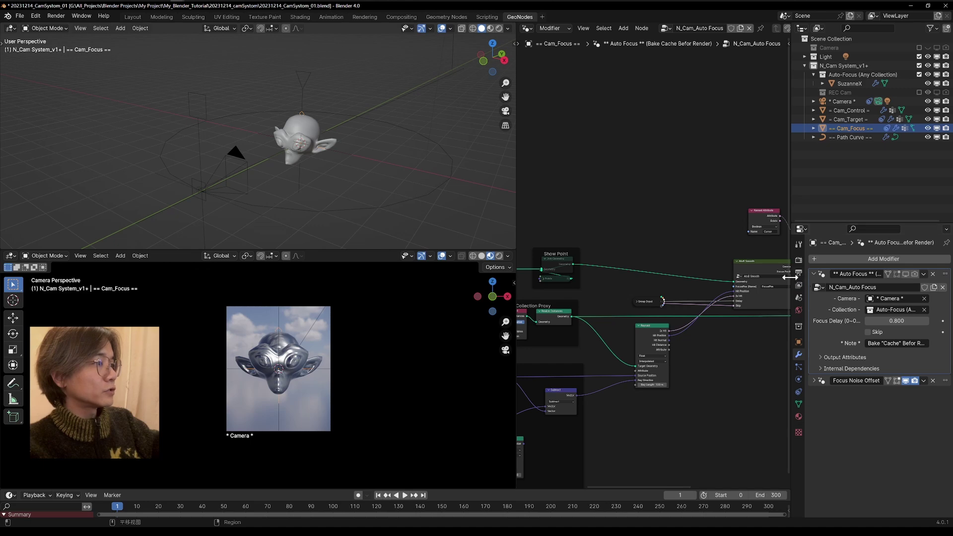
drag(790, 278, 757, 278)
click(815, 139)
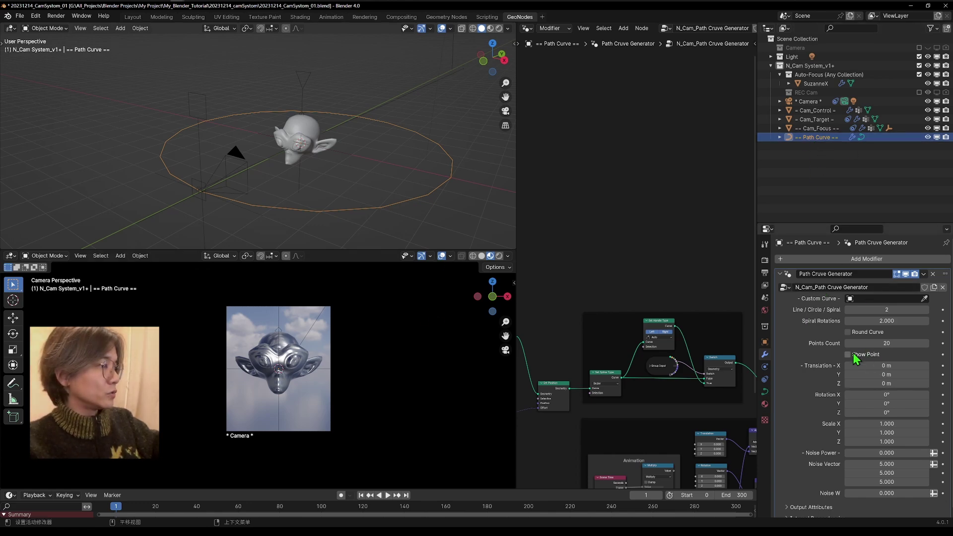
middle_drag(255, 185, 266, 185)
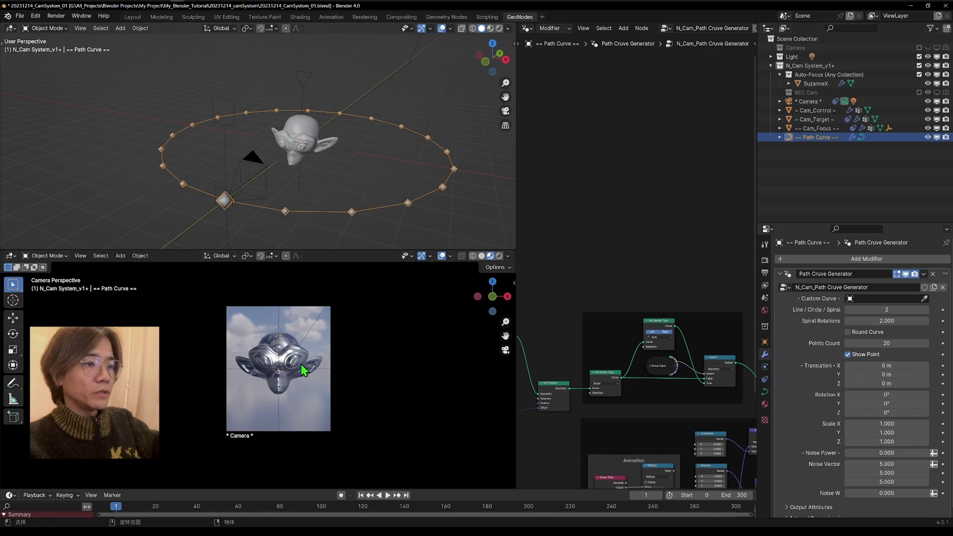
Step: Play the animation with the end frame set to 3000 and add the camera and Cam_Control to the selection
scroll(303, 370, up, 2)
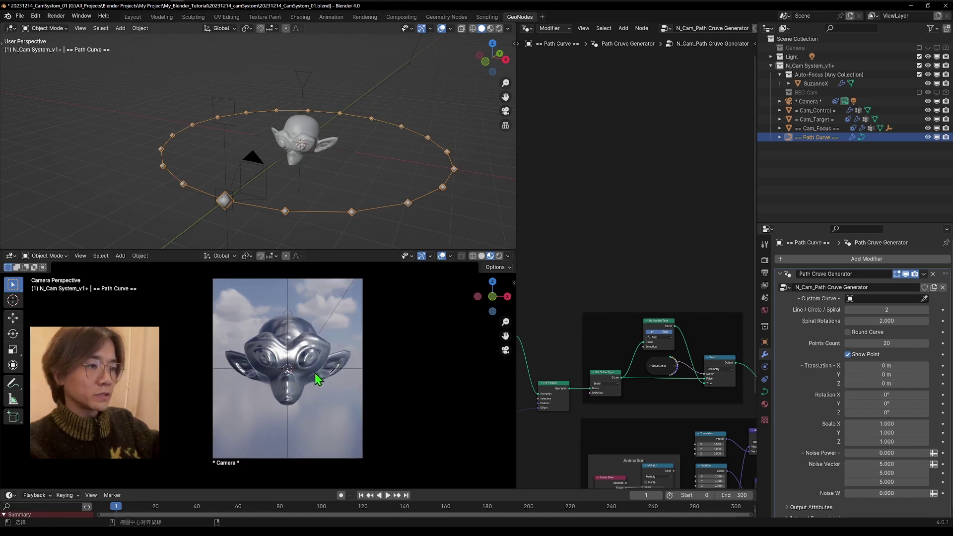
key(space)
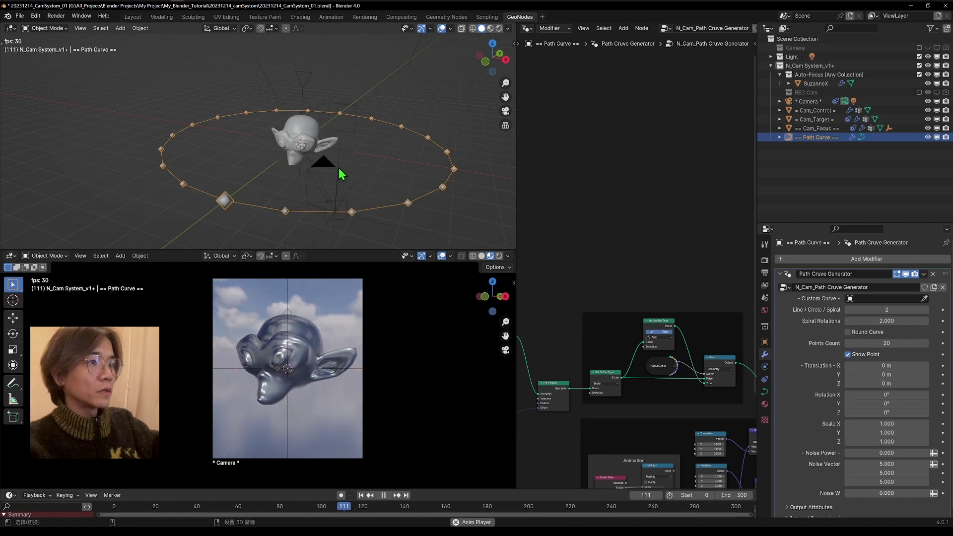
click(360, 168)
click(357, 146)
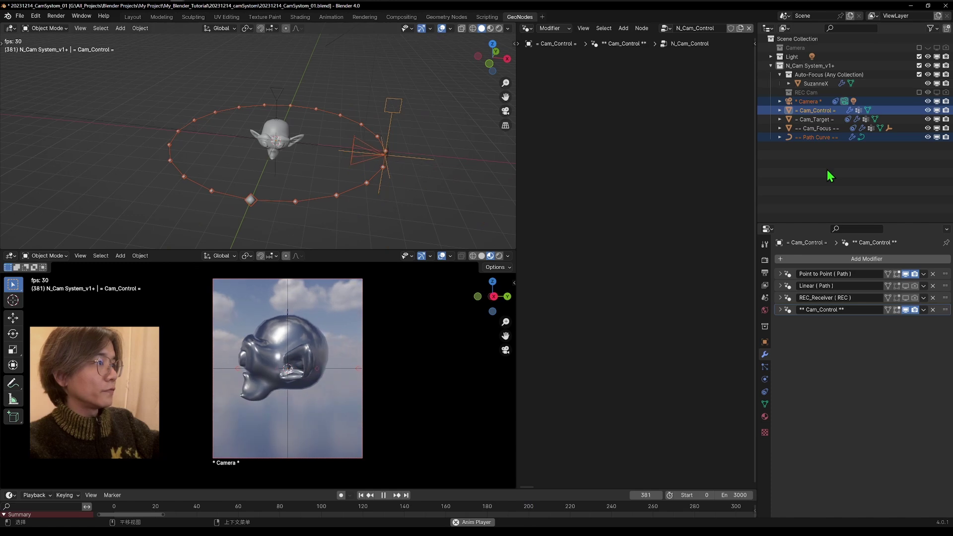
Step: Distort the Path Curve by setting its Noise Power to 1.000 and all three Noise Vector values to 13.410, and check the camera's motion
click(817, 137)
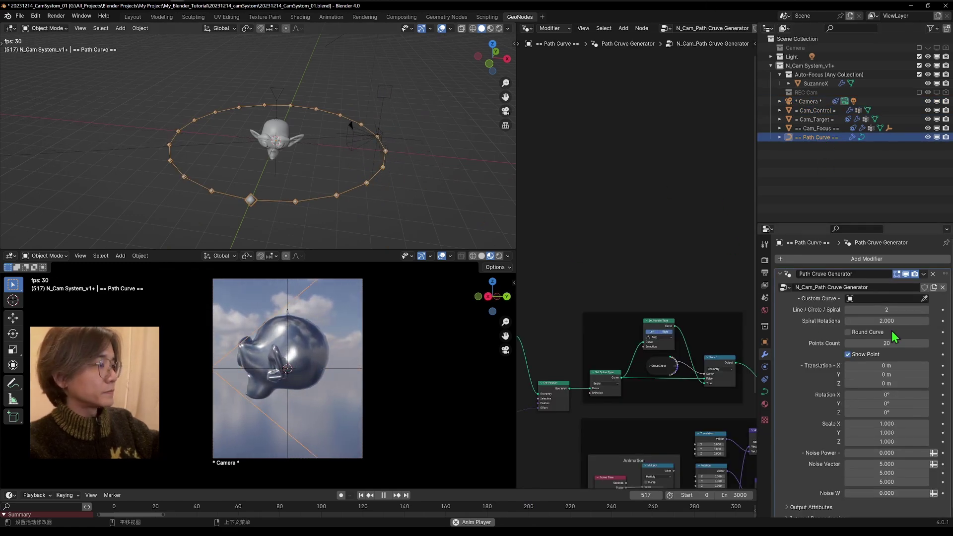
mouse_move(878, 375)
mouse_down()
mouse_move(802, 374)
mouse_move(888, 375)
mouse_up()
right_click(878, 374)
drag(876, 453, 928, 453)
middle_drag(357, 234, 197, 162)
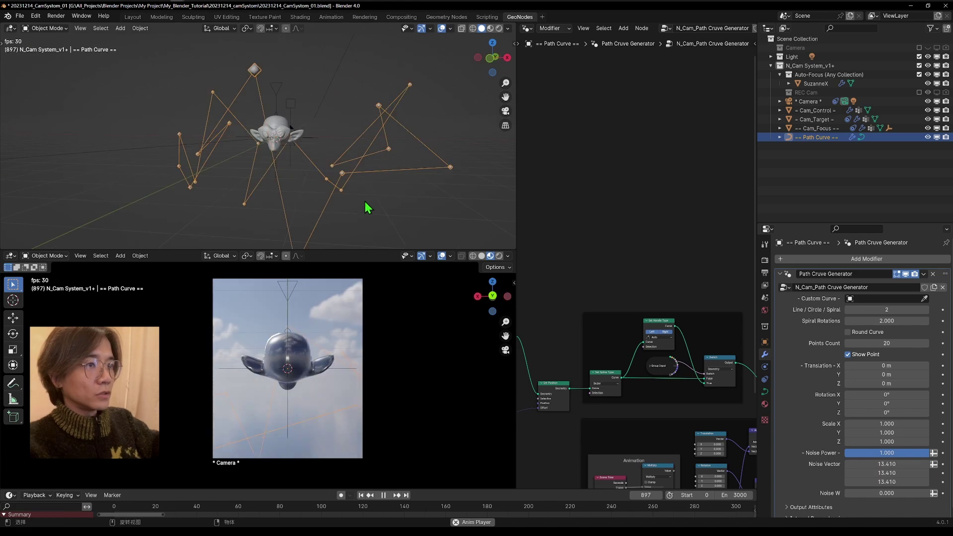
middle_drag(366, 208, 321, 159)
shift+click(322, 157)
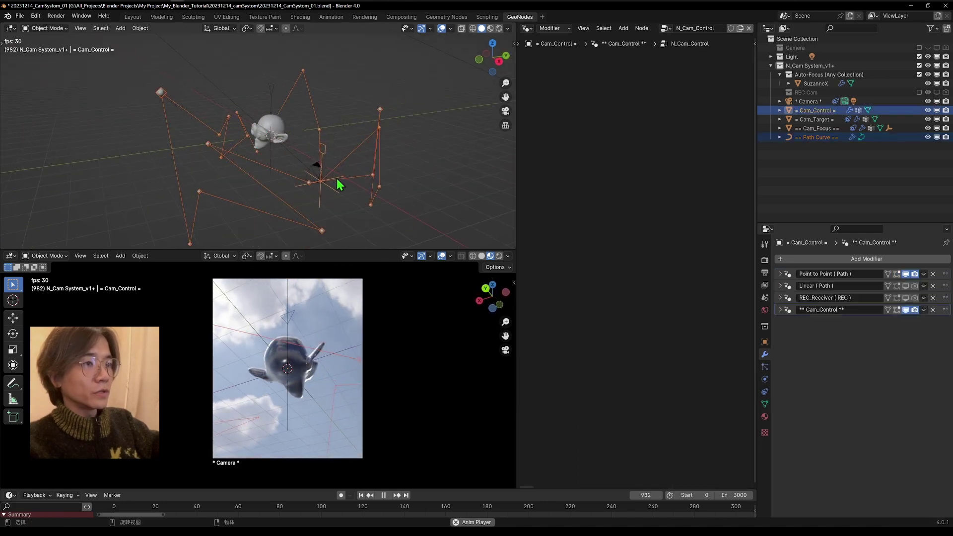
middle_drag(185, 144, 393, 168)
Step: Switch the Path Curve to a straight line with shape value 1 and set its Noise Power to 0.000
click(391, 162)
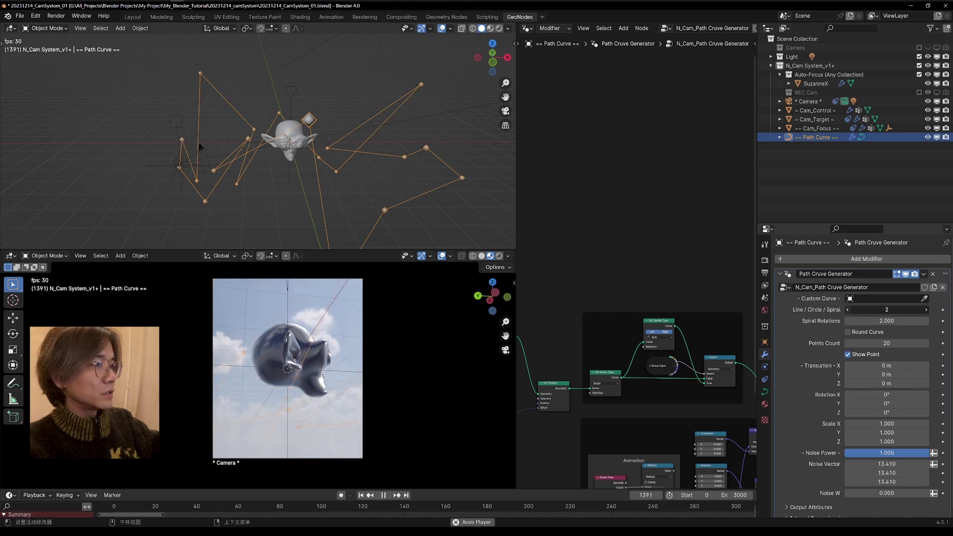
click(847, 310)
drag(927, 453, 845, 453)
middle_drag(377, 144, 318, 149)
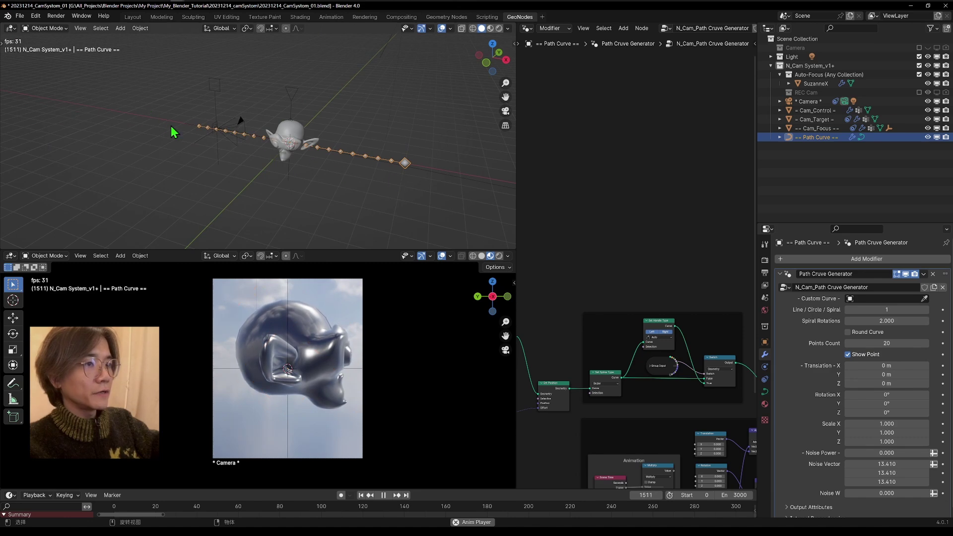
middle_drag(174, 132, 394, 190)
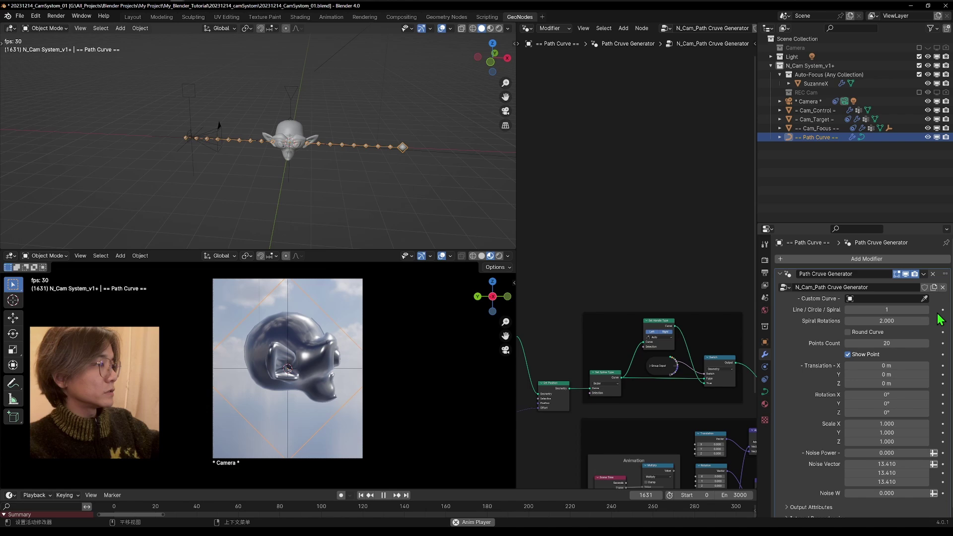
Step: Shape the Path Curve as a spiral: type 3, Spiral Rotations 2.260, scale 0.700, 0.700, 5.170, and Z translation -4.11 m
mouse_move(886, 310)
mouse_down()
mouse_move(908, 310)
mouse_move(856, 320)
mouse_move(892, 320)
mouse_up()
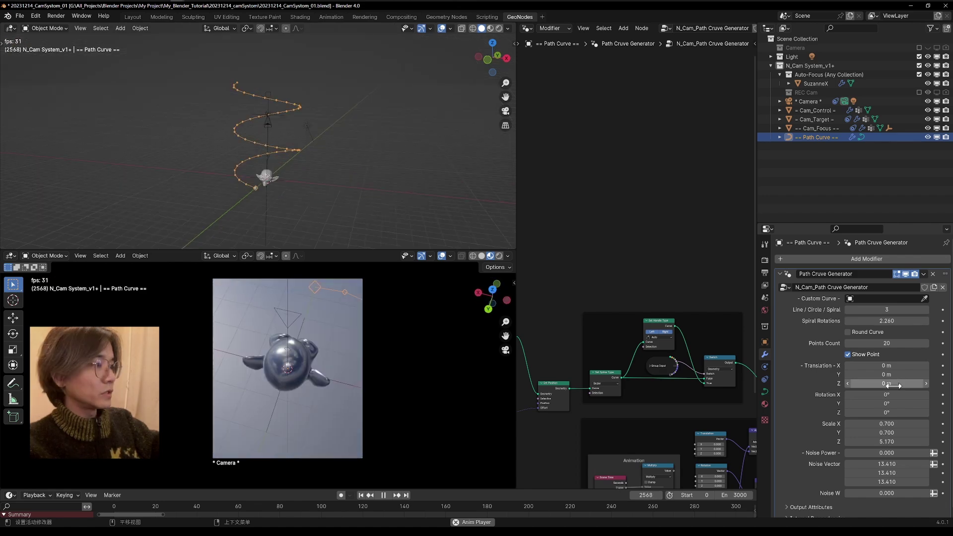
drag(886, 384, 864, 383)
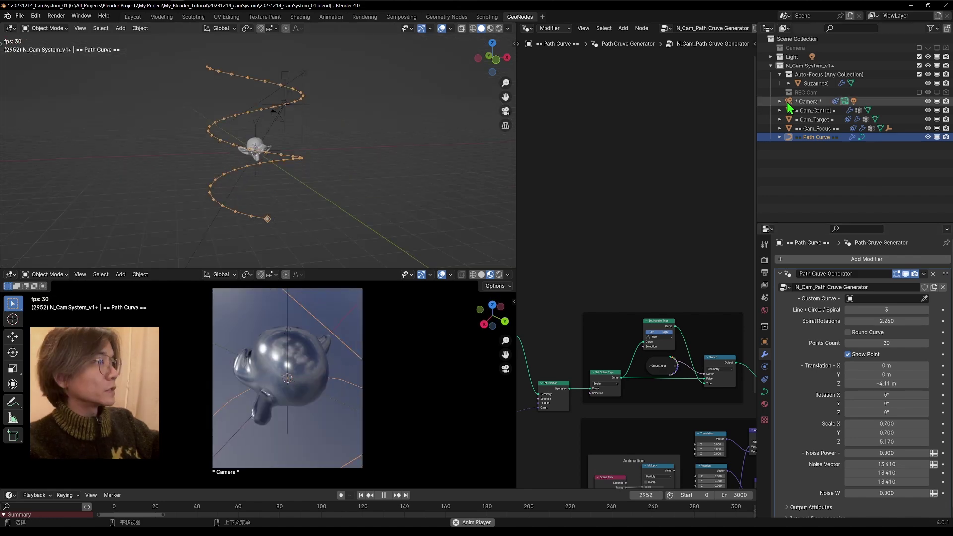
Step: Disable Cam_Control's Point to Point (Path) modifier in both the viewport and render
click(806, 114)
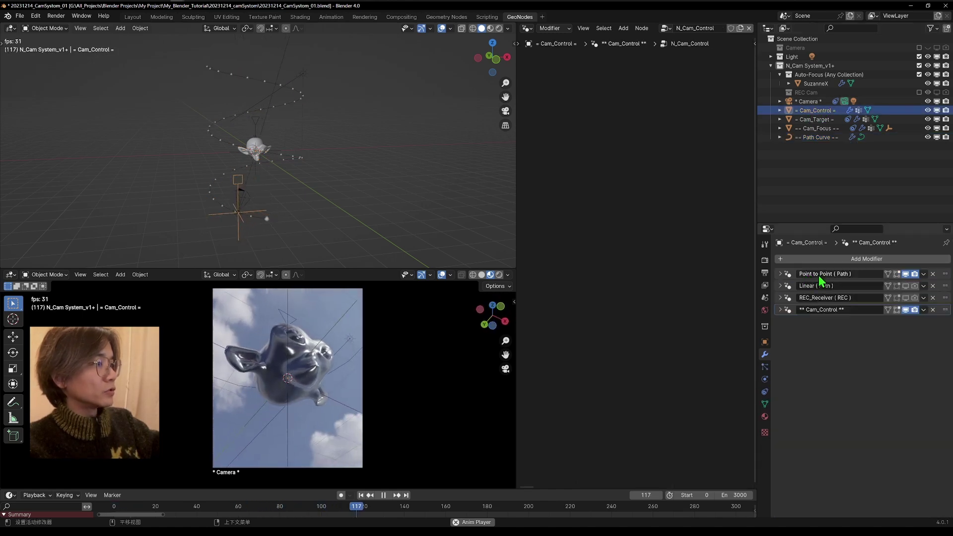
click(906, 274)
click(914, 274)
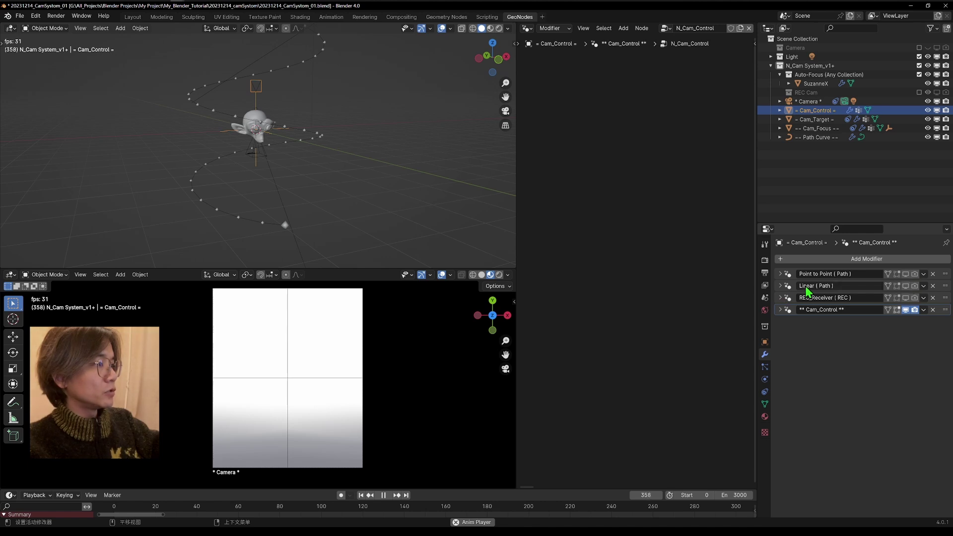
Step: Enable Cam_Control's Point to Point (Path) modifier, turn off its Linear option and check the camera's motion along the spiral
click(914, 286)
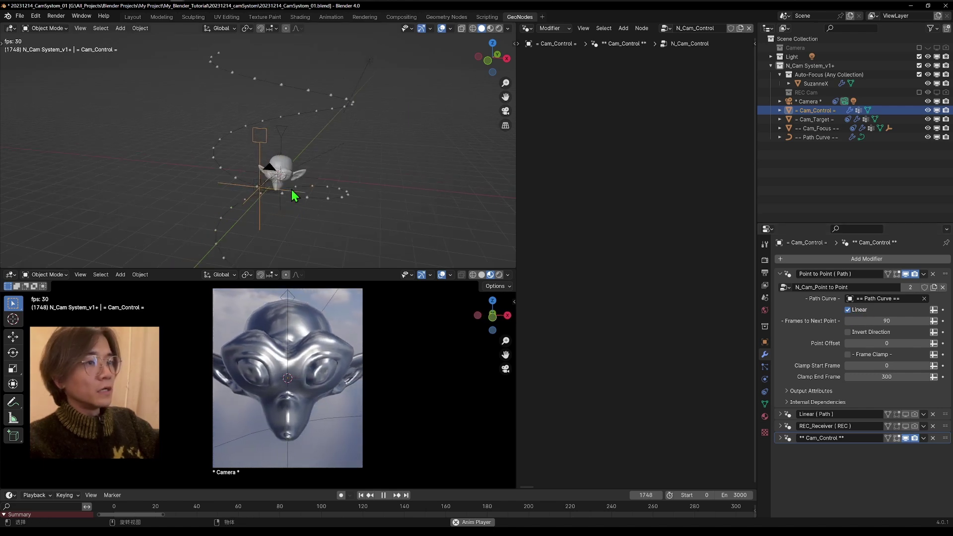
scroll(291, 190, up, 2)
shift+middle_drag(239, 204, 243, 173)
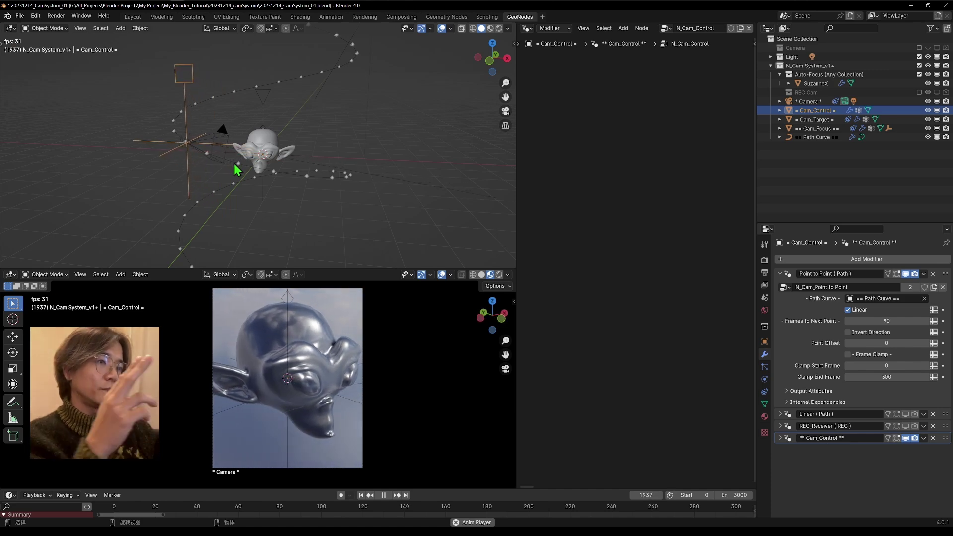
click(848, 310)
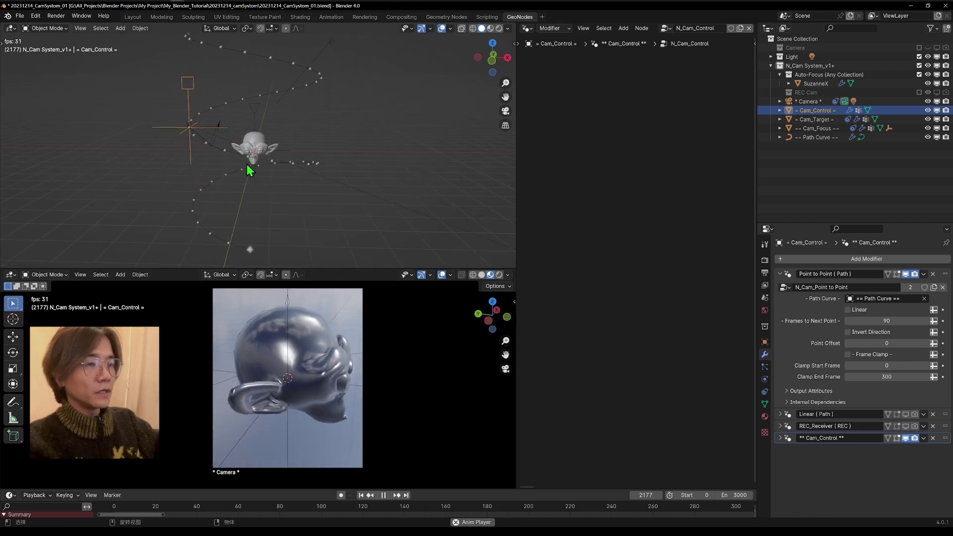
middle_drag(208, 141, 229, 150)
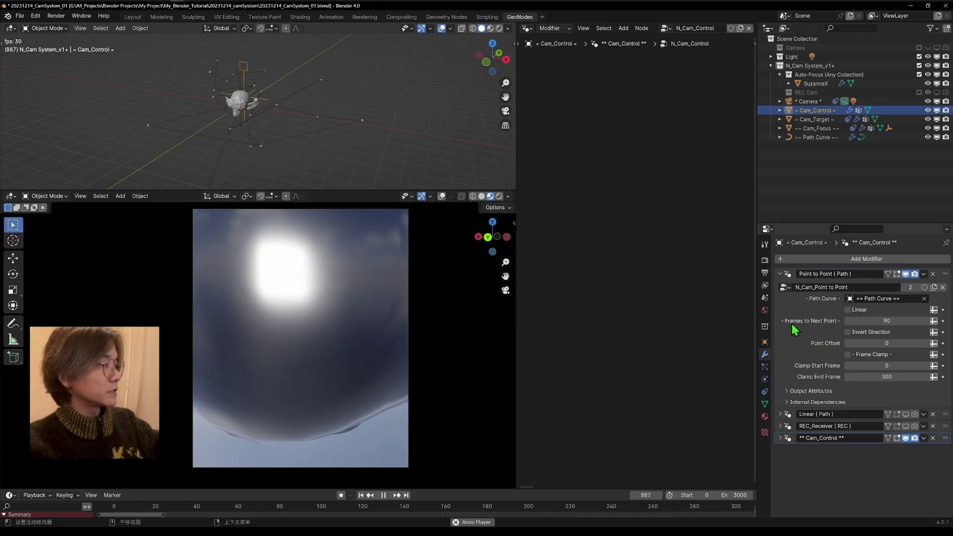
Step: Set the Point to Point (Path) modifier's Frames to Next Point to 10
click(907, 323)
text(10)
key(Return)
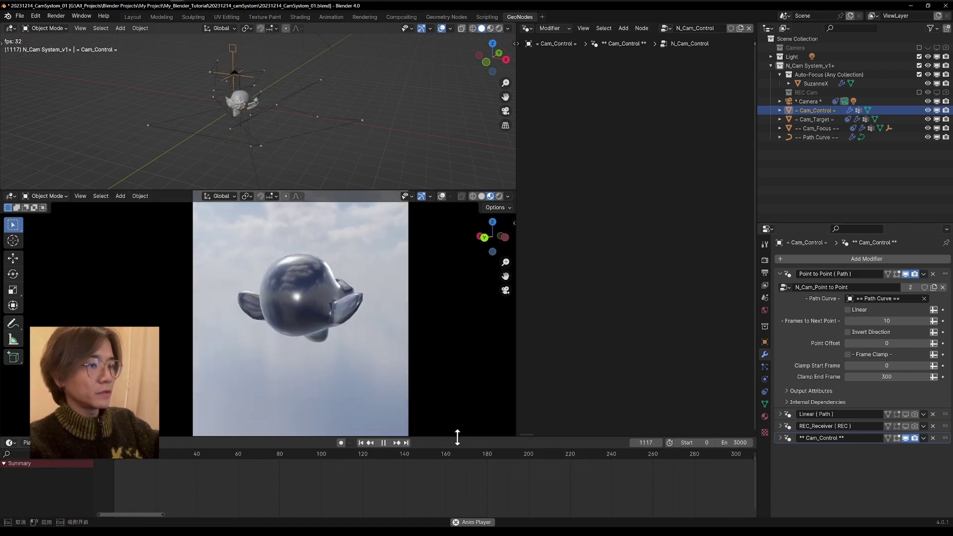
Step: Show the N_Cam_Point to Point node group, turn on the modifier's Linear option and examine the Ease float curve
click(832, 281)
click(848, 309)
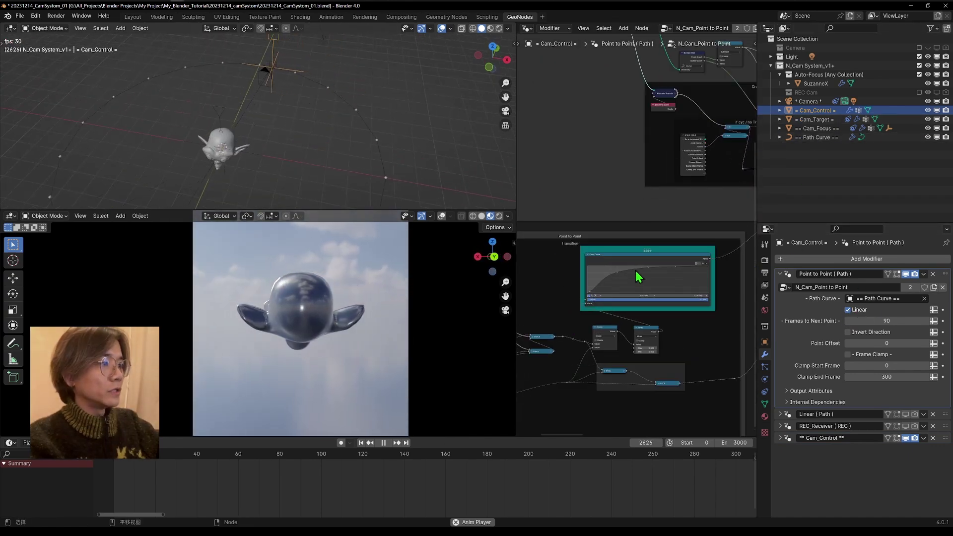
scroll(654, 276, up, 2)
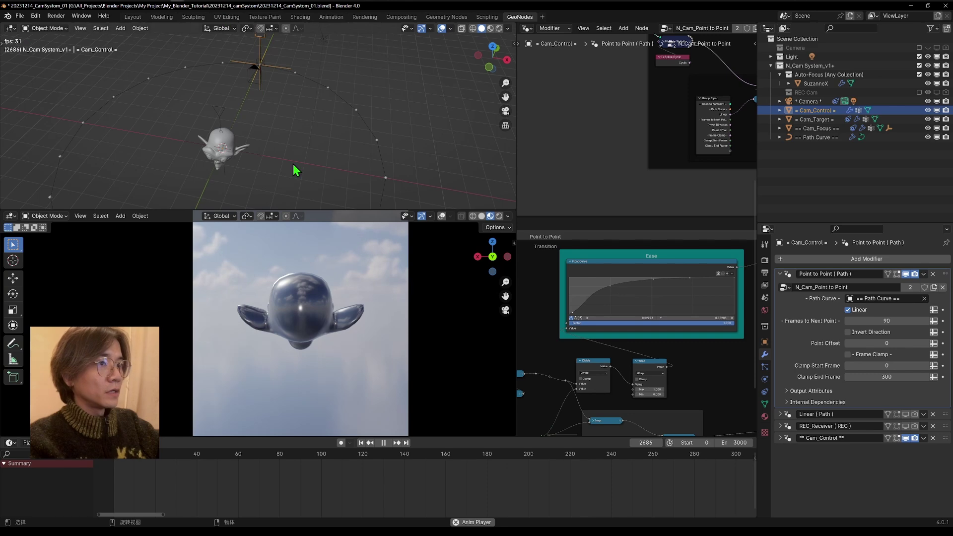
Step: Reshape the float curve in the Ease frame of the Point to Point node group and check the camera's motion around the circle
shift+middle_drag(308, 126, 318, 149)
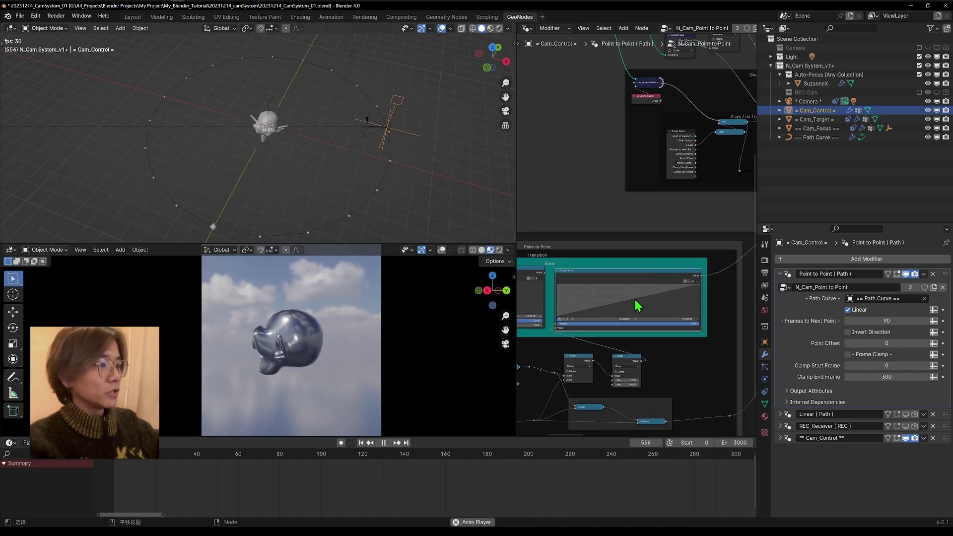
drag(635, 299, 666, 305)
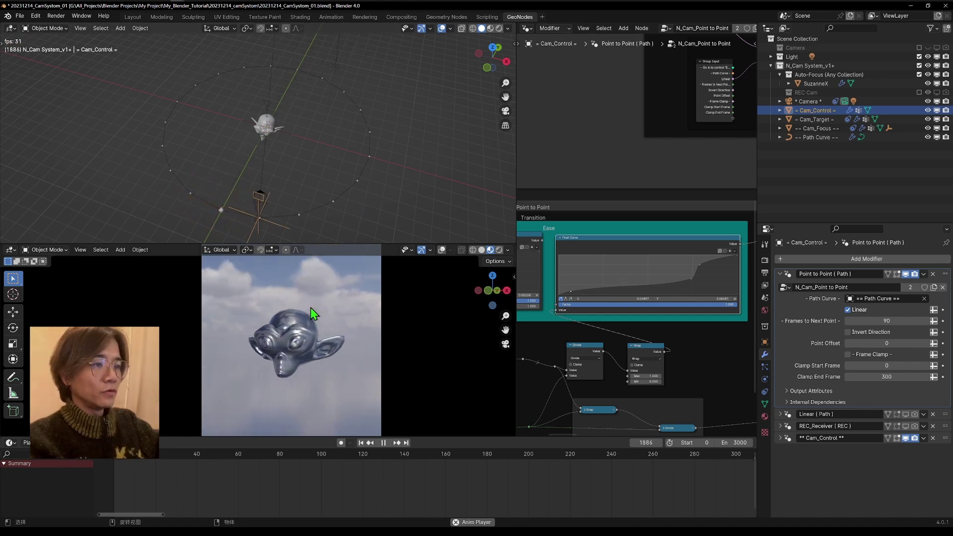
drag(337, 243, 334, 229)
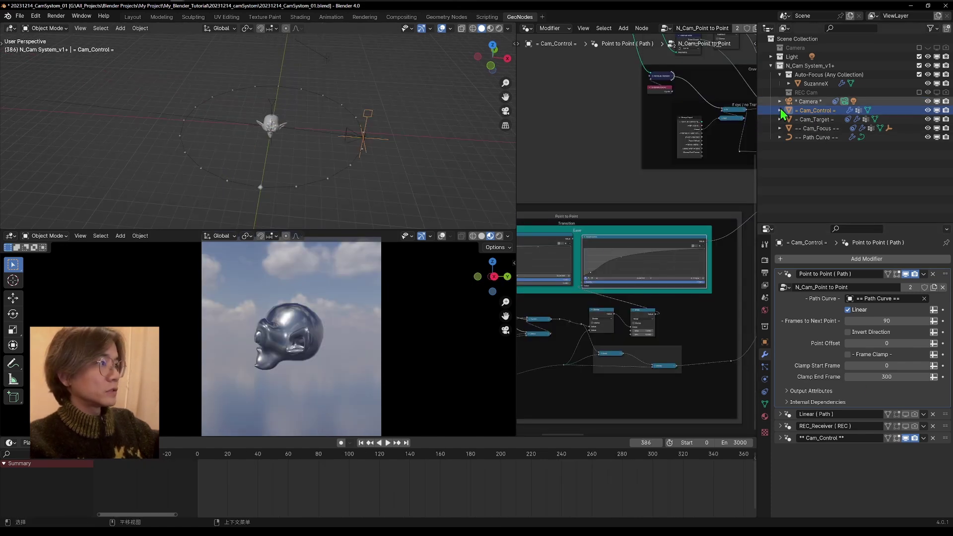
Step: Disable Cam_Control's Point to Point (Path) modifier, enable Linear (Path) instead, and scrub the animation from frame 0 to 329
click(780, 273)
click(905, 274)
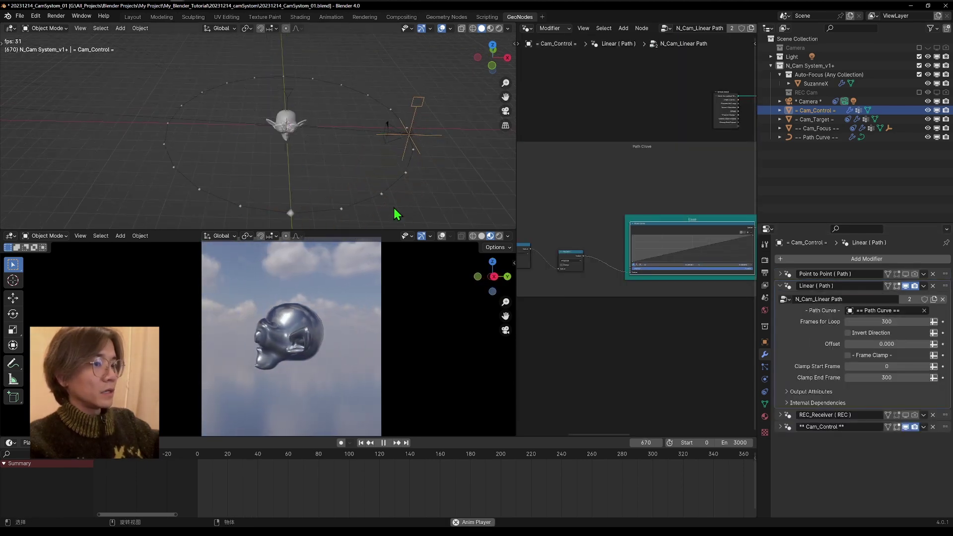
drag(198, 468, 699, 469)
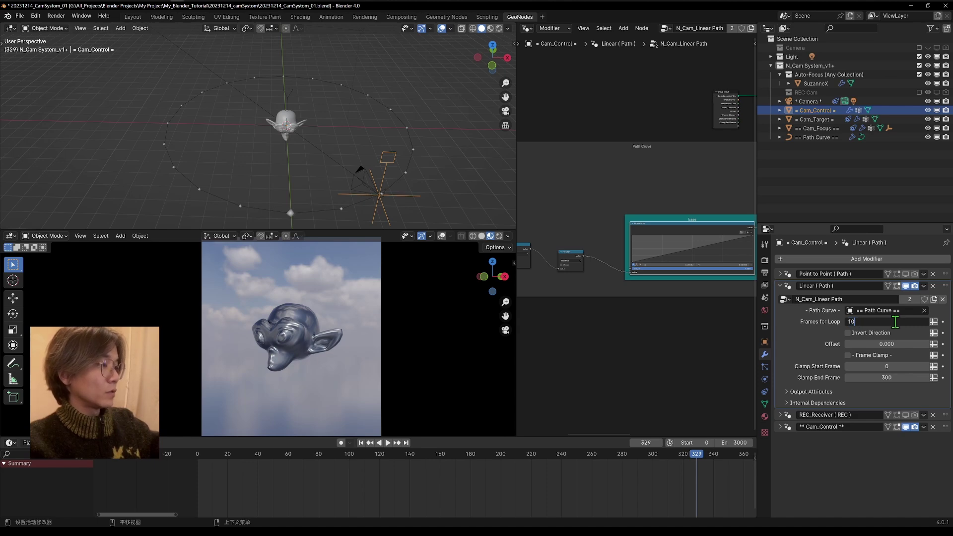
Step: Set the Linear (Path) modifier's Frames for Loop to 100
click(895, 322)
text(1000)
key(Return)
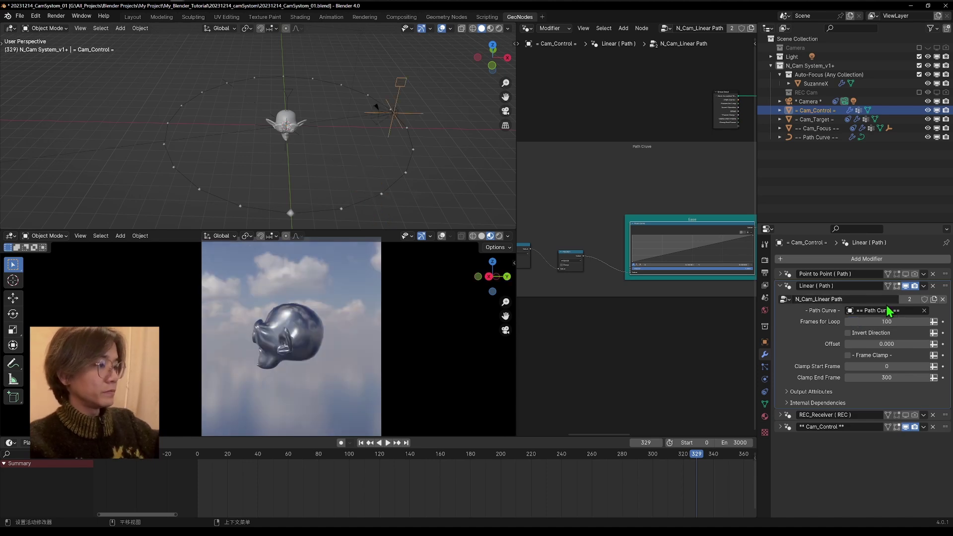
Step: Play the animation from the first frame and watch the camera travel around the monkey head
key(shift+Left)
key(space)
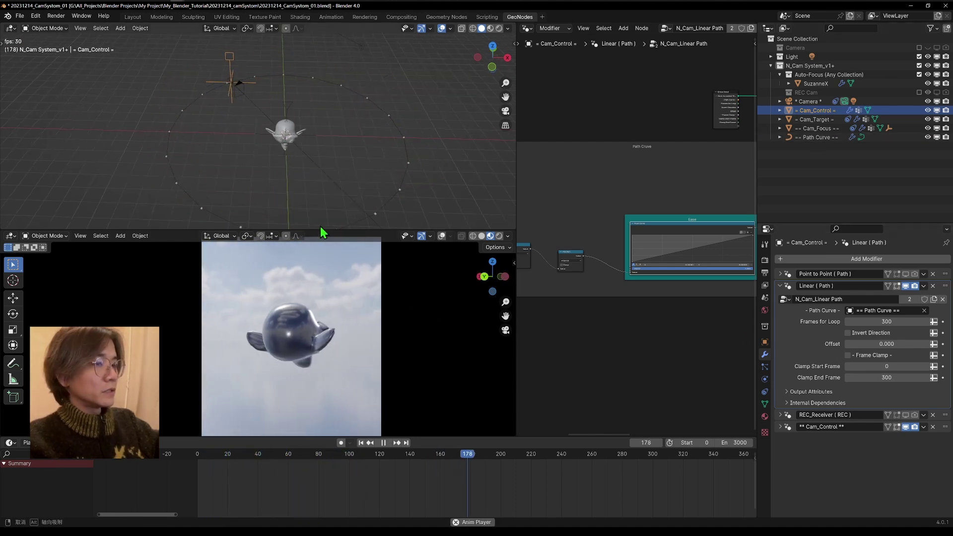
middle_drag(338, 149, 329, 96)
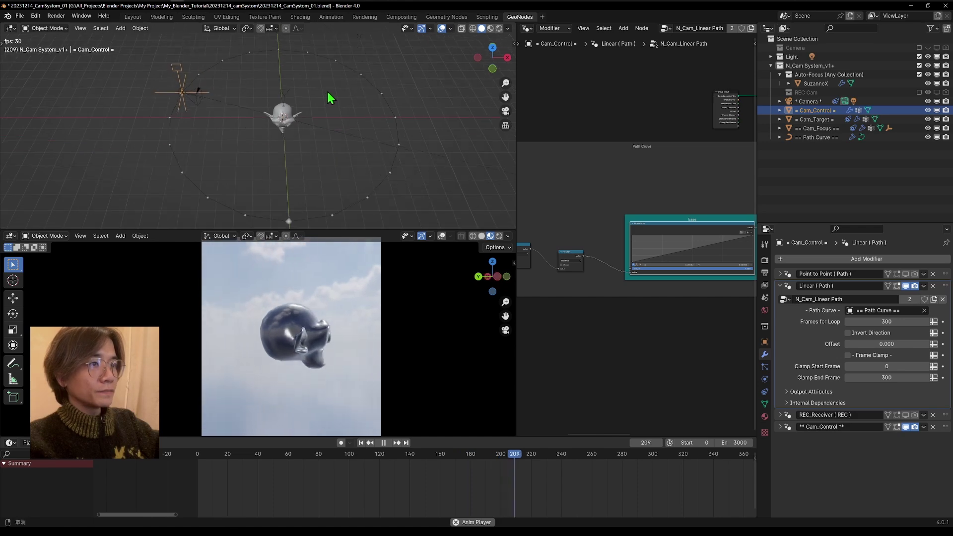
Step: Enable Round Curve on the Path Curve and set its Noise Power to 0.295, viewing the path from several angles
click(349, 212)
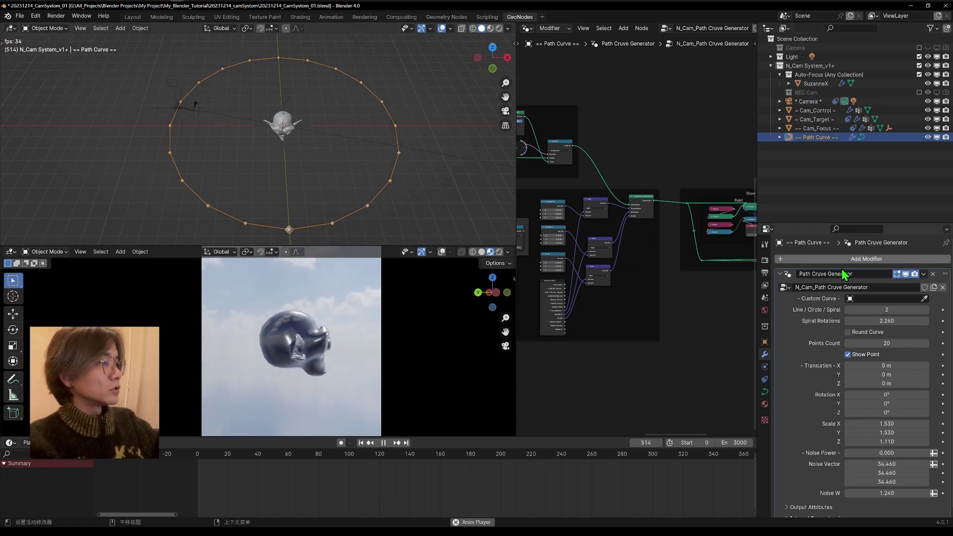
click(851, 332)
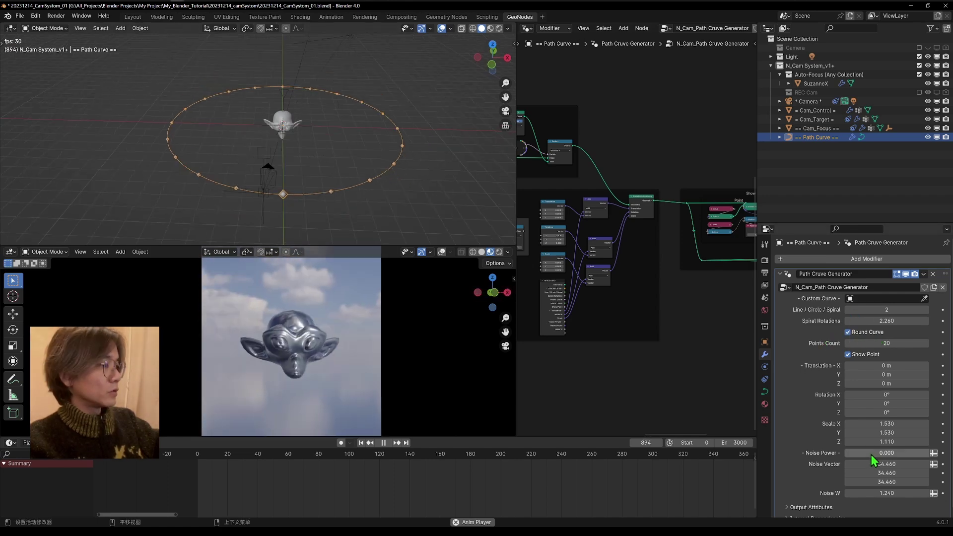
mouse_move(872, 453)
mouse_down()
mouse_move(893, 453)
mouse_move(869, 453)
mouse_up()
middle_drag(368, 180, 341, 181)
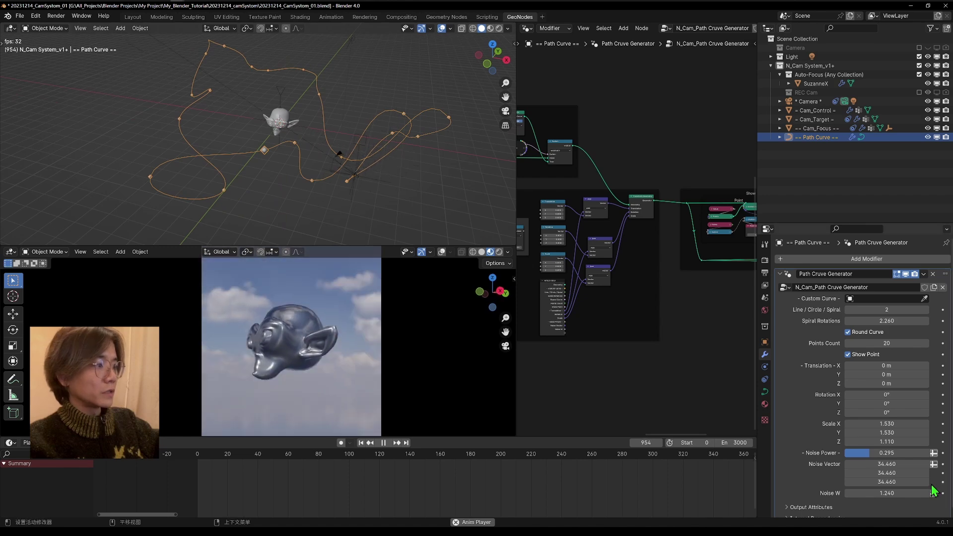
middle_drag(266, 100, 417, 91)
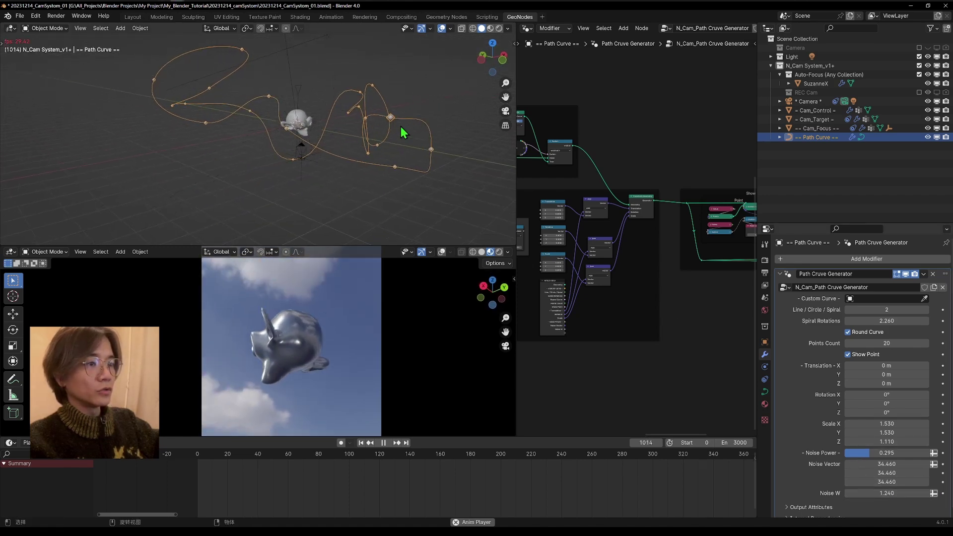
middle_drag(343, 119, 169, 85)
Step: Toggle the Path Curve's Round Curve option off and on twice to compare the angular and smoothed paths
click(849, 332)
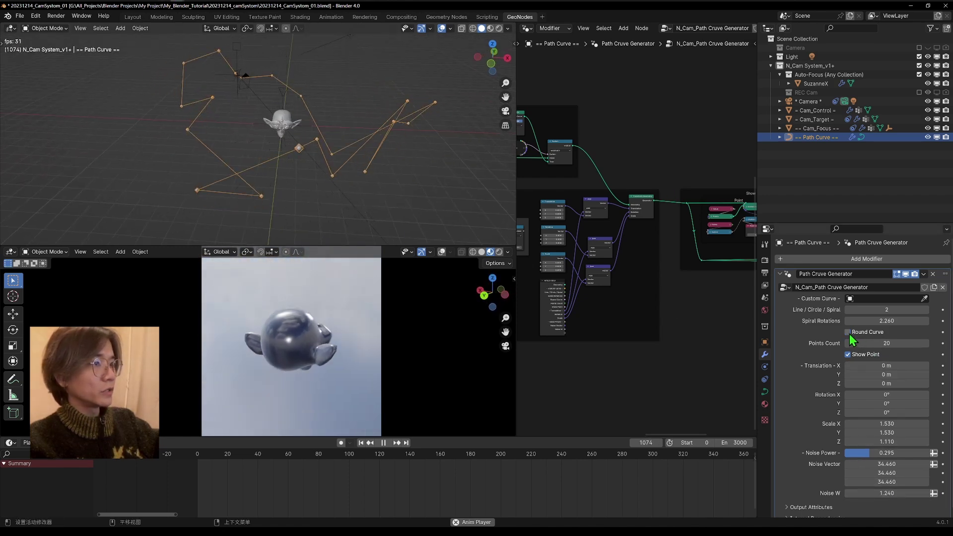
click(849, 332)
click(849, 334)
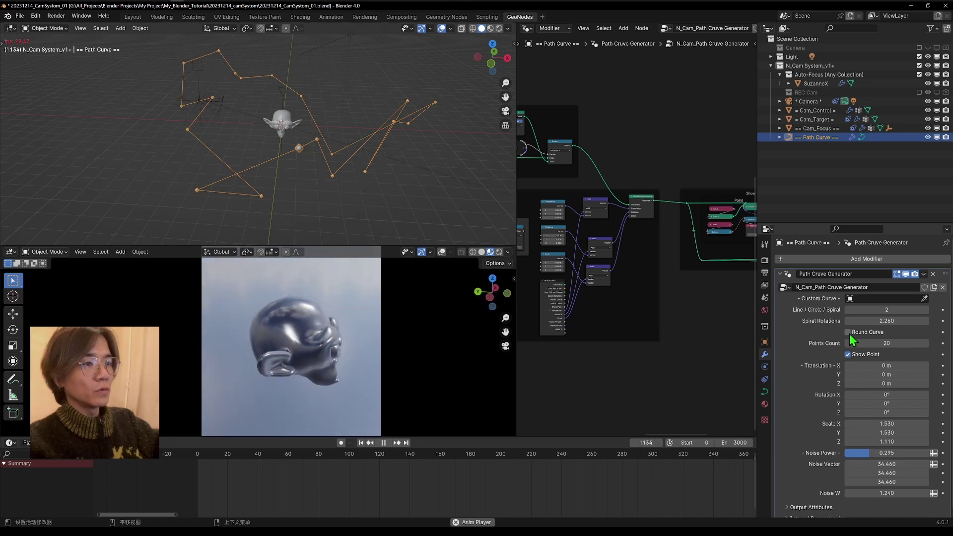
click(849, 334)
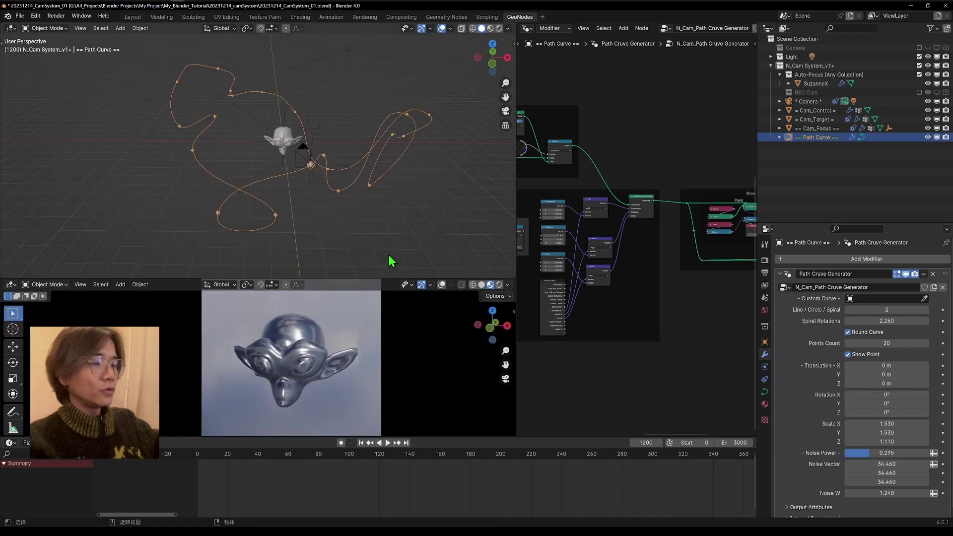
middle_drag(281, 154, 263, 160)
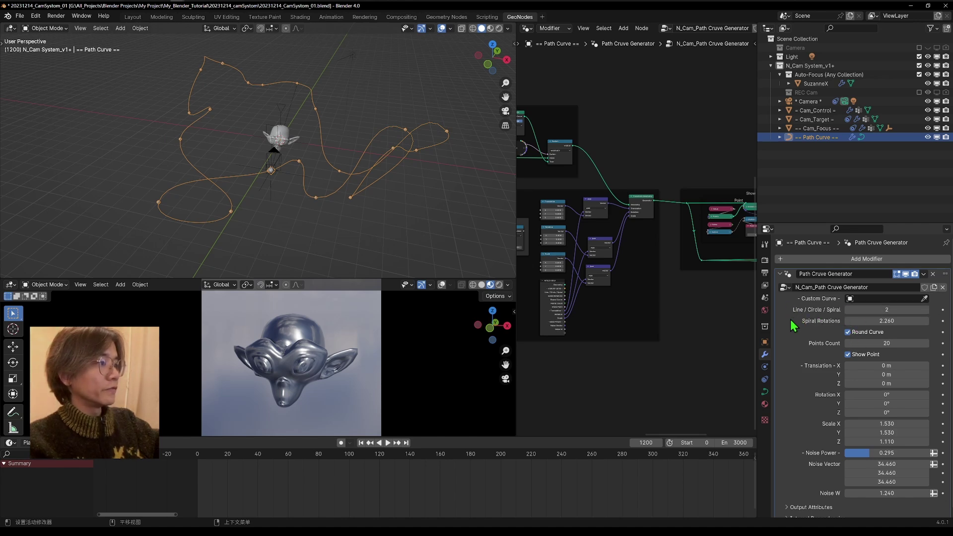
Step: Add a Bezier curve to the scene and name it TestCurve
key(shift+a)
mouse_move(66, 143)
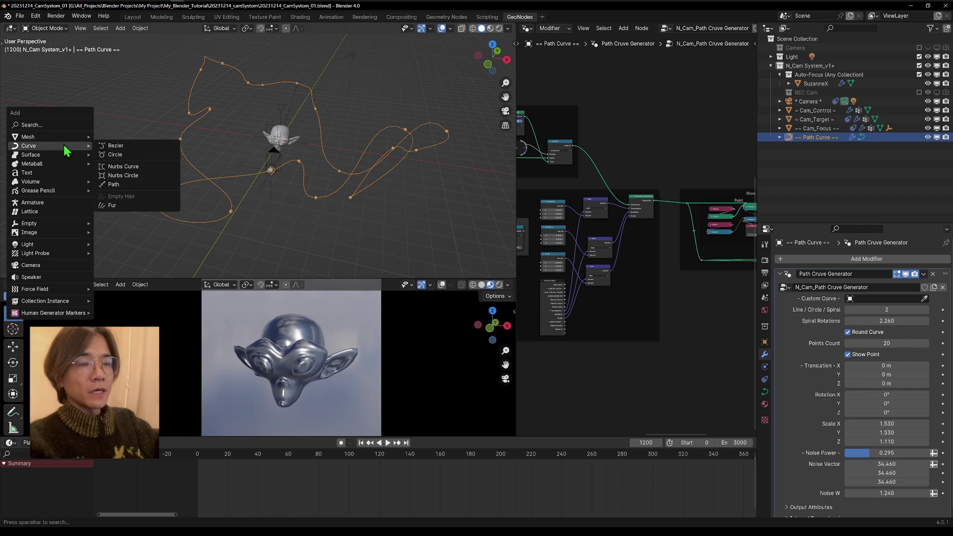
click(104, 145)
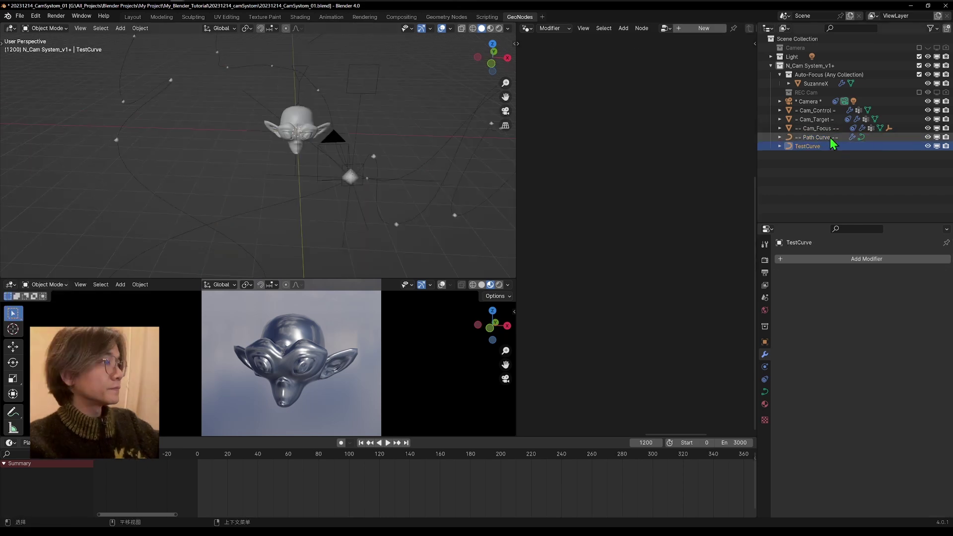
Step: Assign TestCurve as the Path Curve's Custom Curve and set the Noise Power to 0.000
click(822, 138)
scroll(362, 186, down, 2)
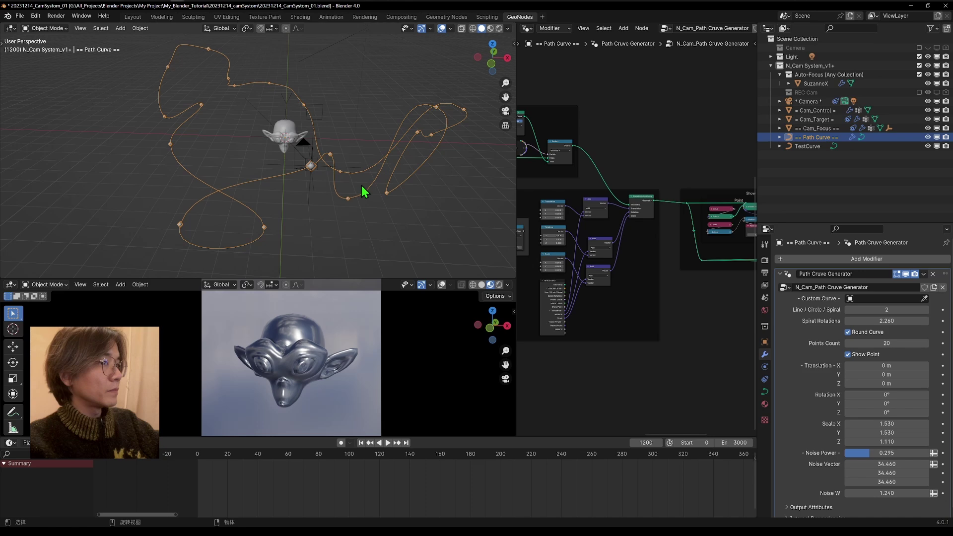
click(803, 146)
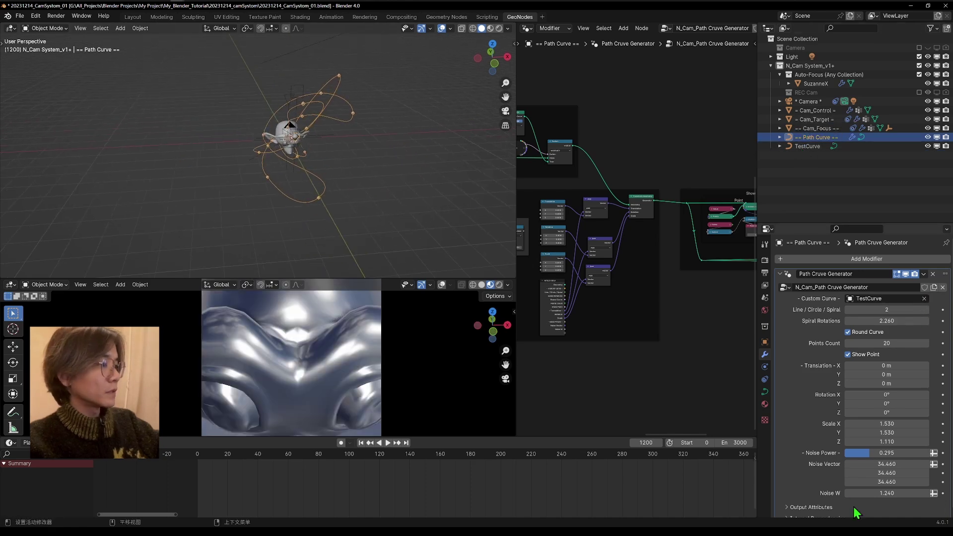
drag(869, 453, 845, 453)
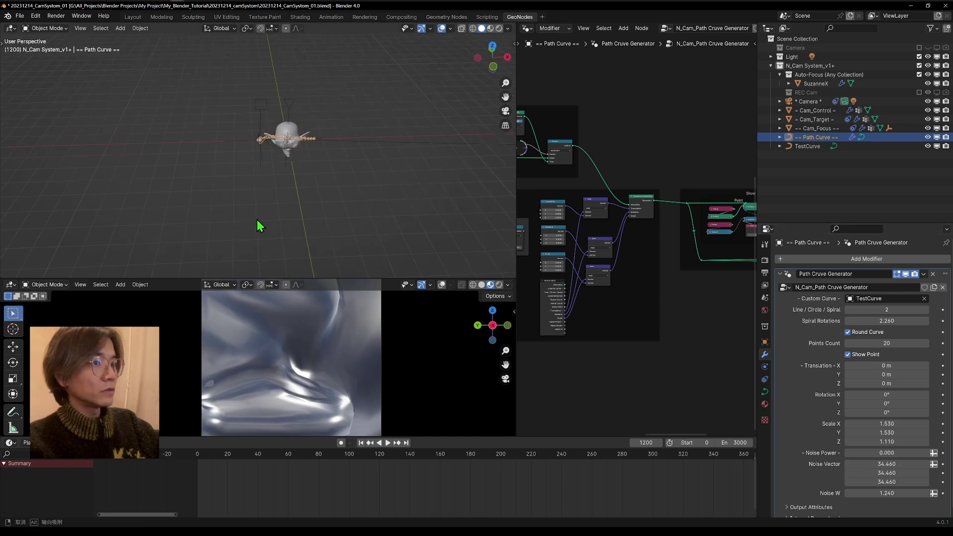
middle_drag(257, 222, 345, 164)
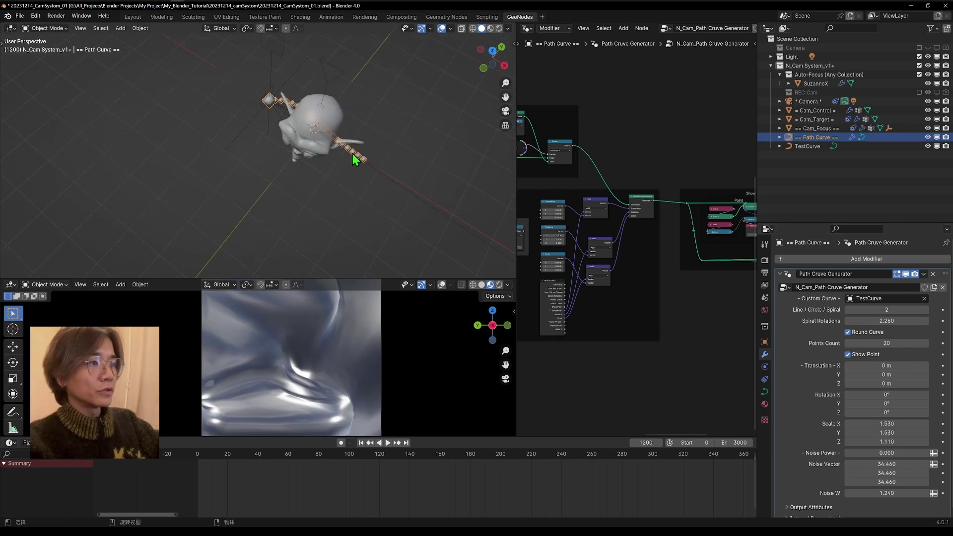
Step: Replace TestCurve's geometry with several freehand curve strokes drawn around the monkey head from different view angles
click(803, 146)
key(Tab)
scroll(91, 109, down, 5)
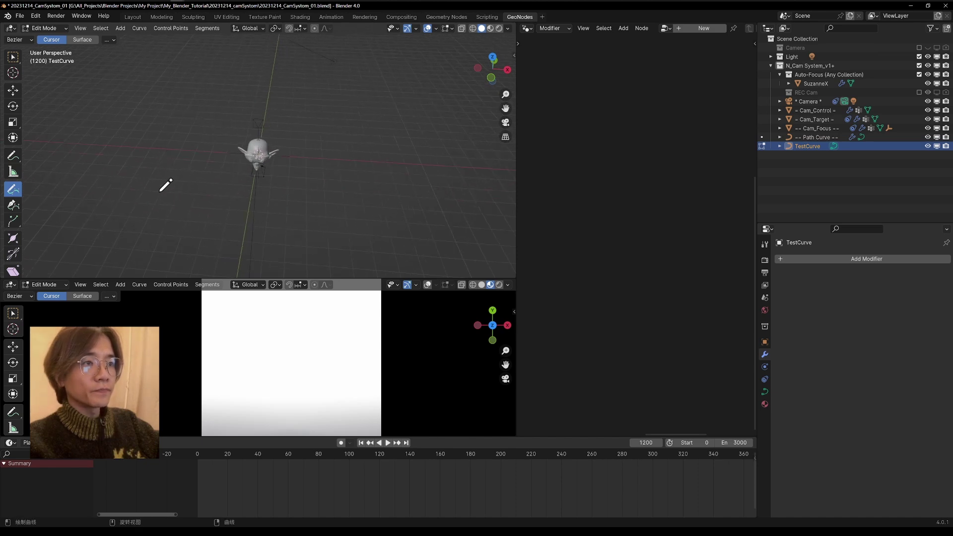
drag(248, 204, 252, 204)
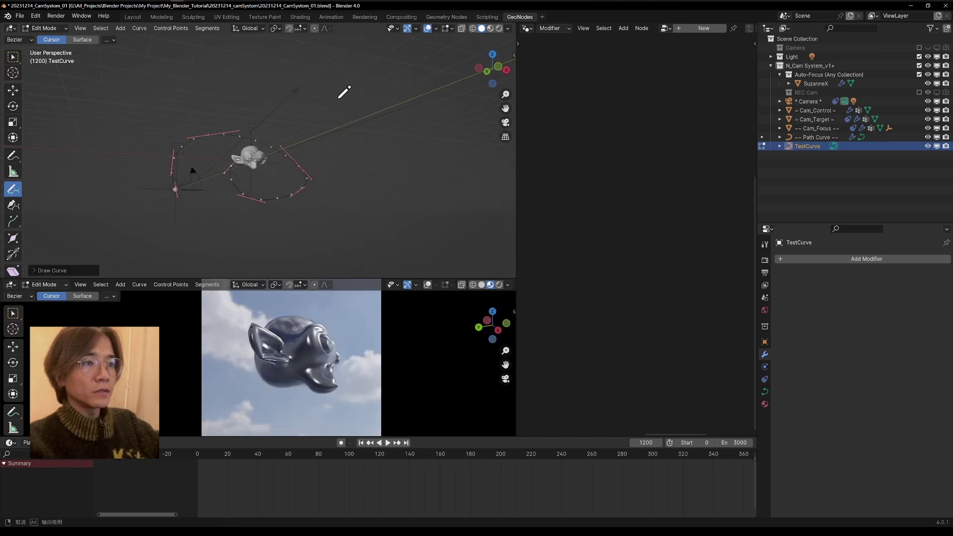
middle_drag(214, 169, 266, 168)
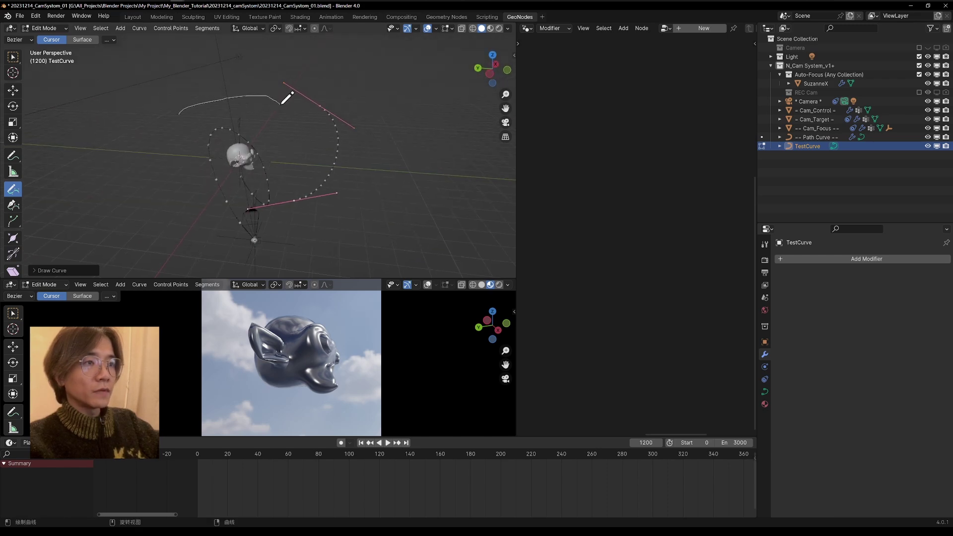
drag(281, 103, 283, 101)
middle_drag(283, 101, 150, 131)
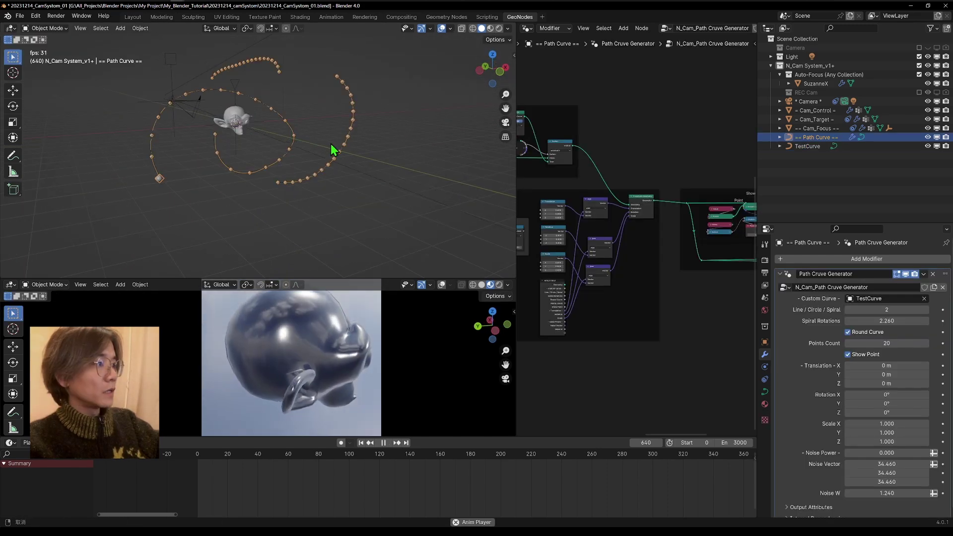
Step: Set the Path Curve's Points Count to 5
click(886, 343)
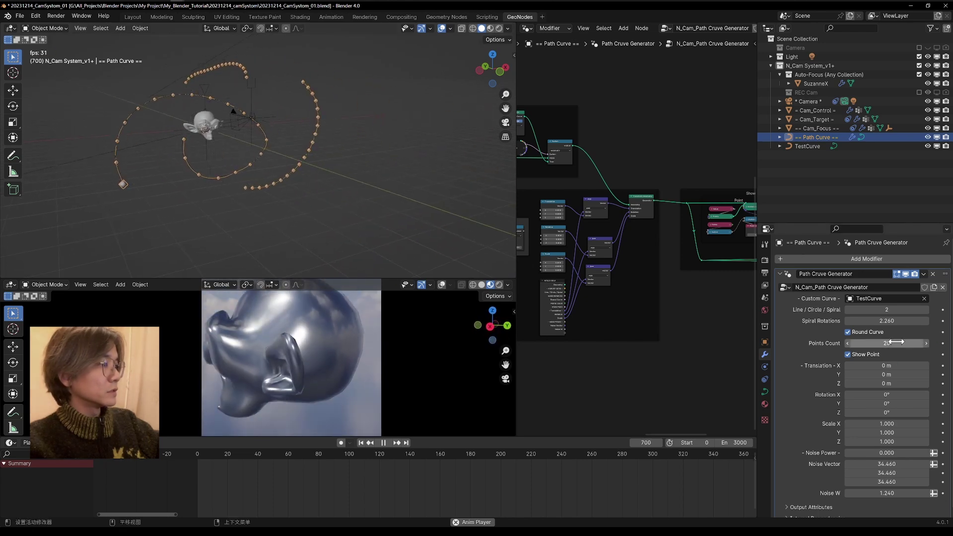
text(3)
key(Return)
drag(887, 343, 899, 343)
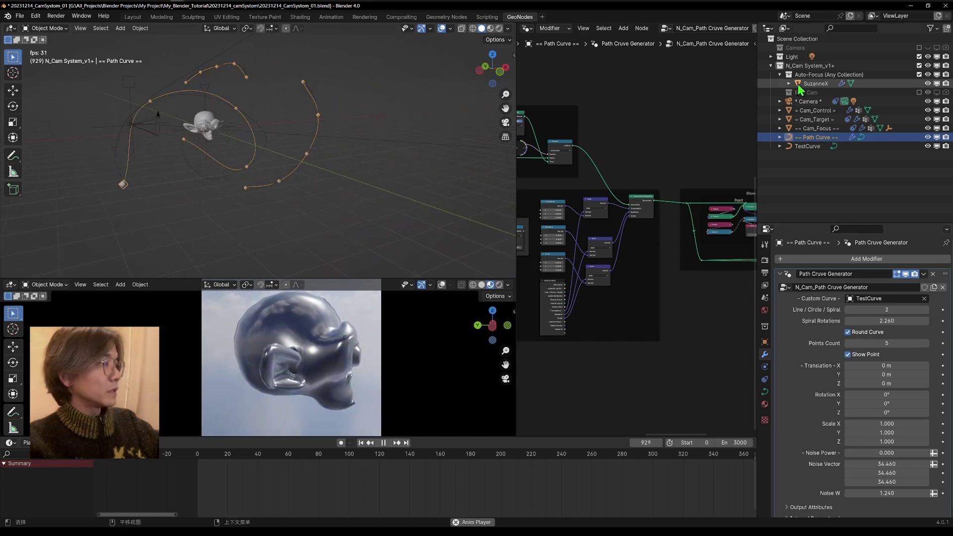
Step: Set the Noise Power to 0.280 and the Noise Speed to 22.810 in Cam_Control's ** Cam_Control ** modifier
click(815, 110)
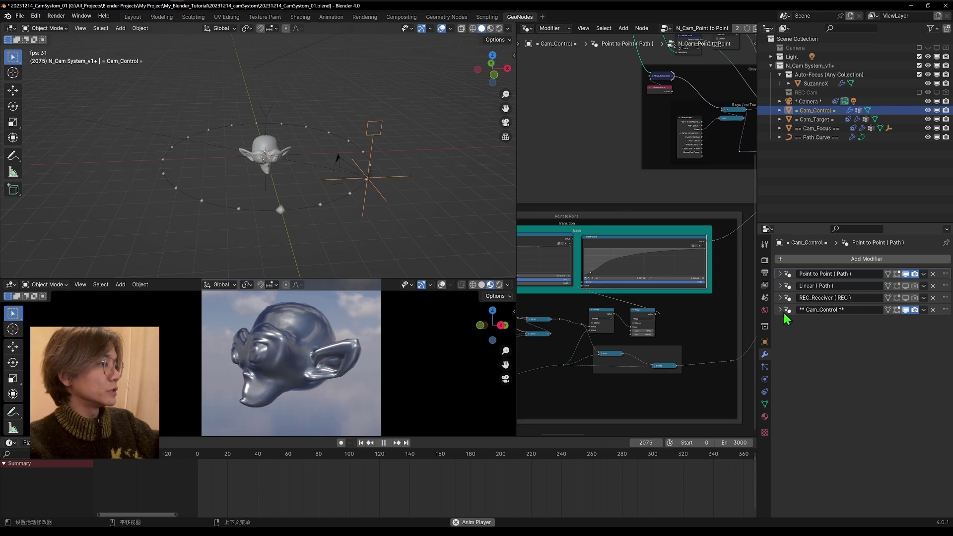
click(789, 315)
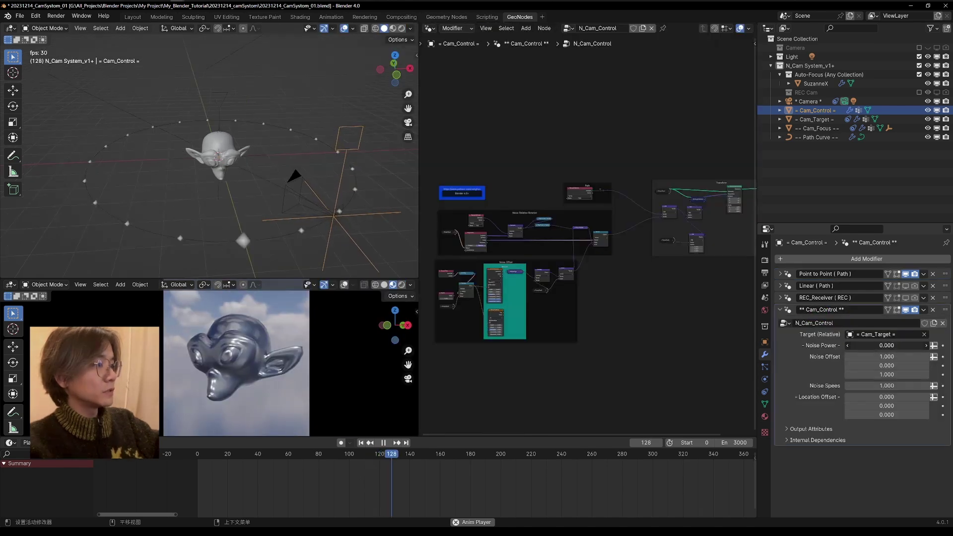
drag(867, 345, 921, 346)
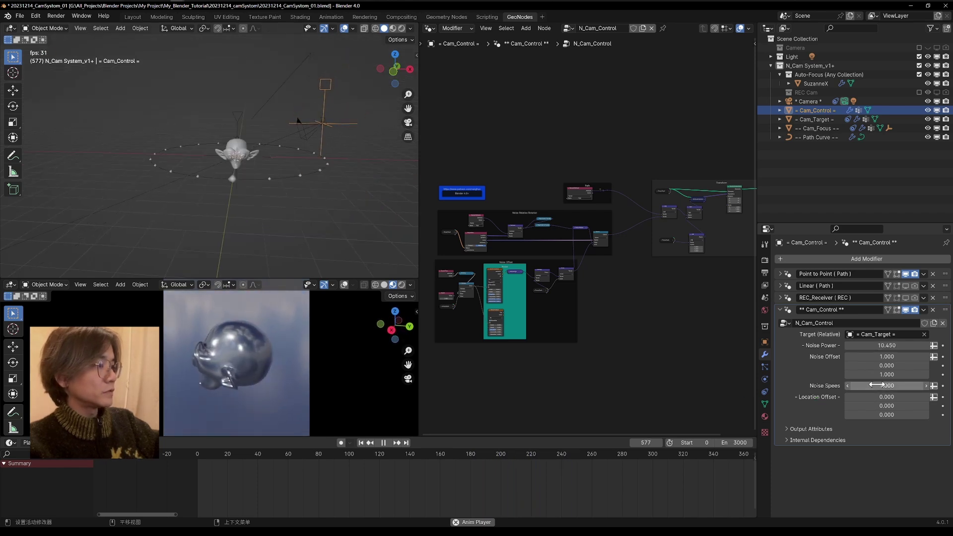
drag(876, 385, 928, 385)
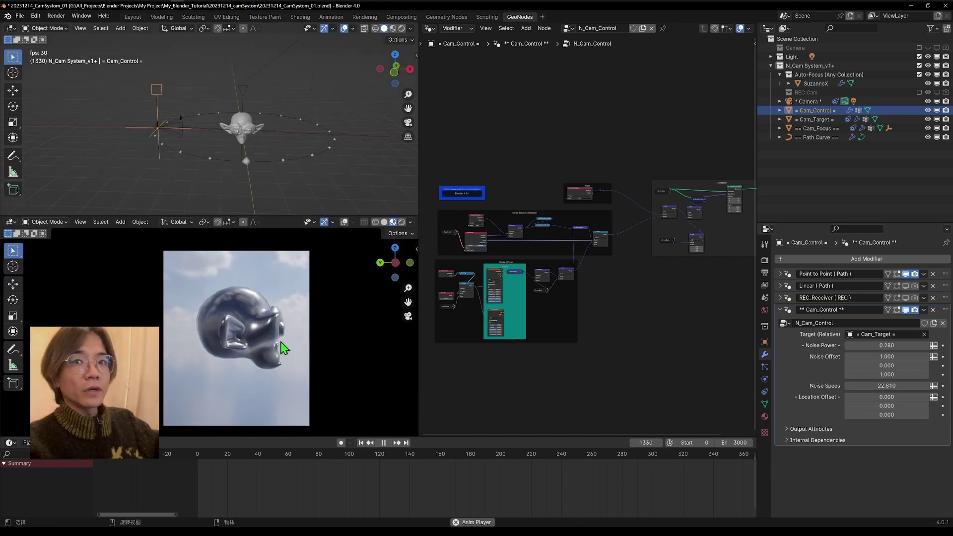
scroll(281, 348, up, 3)
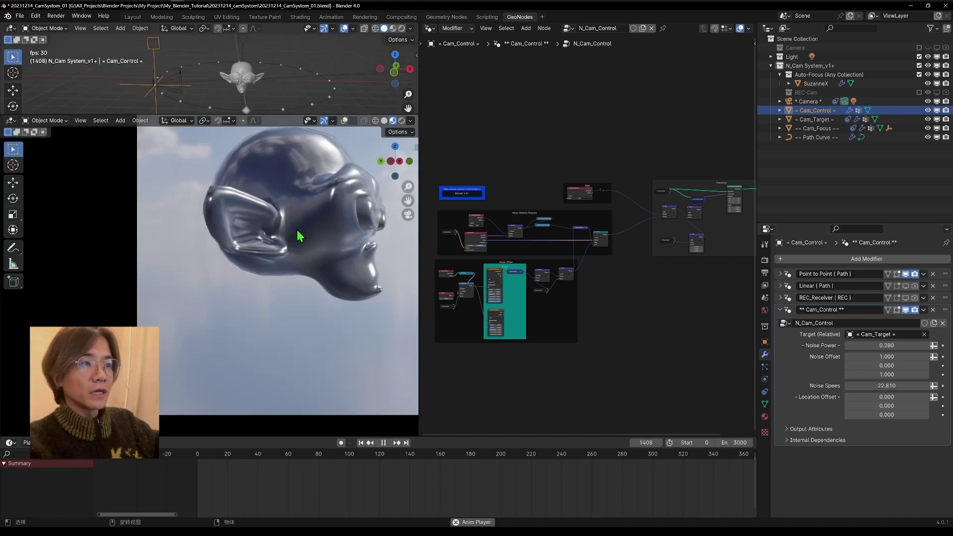
scroll(298, 234, up, 3)
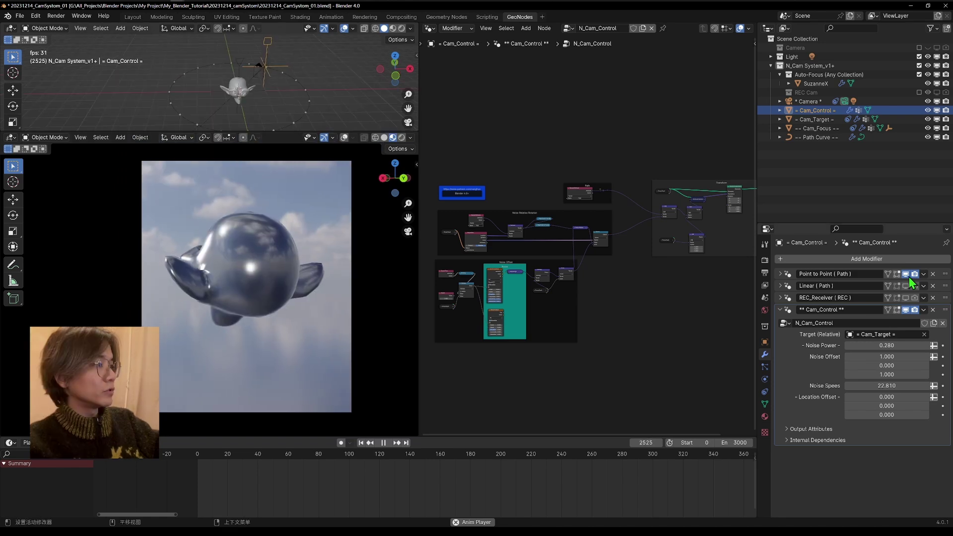
Step: Disable Cam_Control's Point to Point (Path) modifier for viewport and render, and stop the animation playback
click(907, 274)
click(913, 274)
key(Escape)
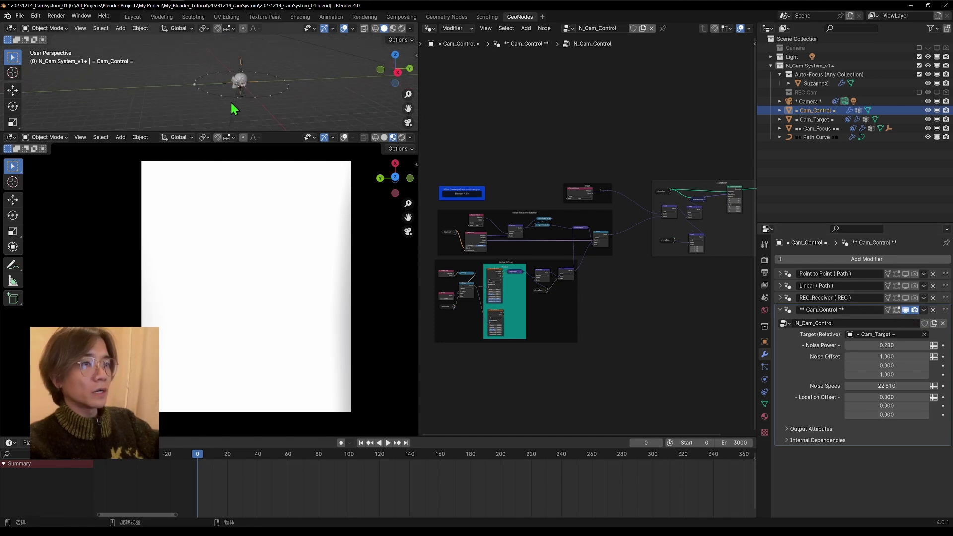
Step: Move Cam_Control freely to about X -0.31 m, Y -5.59 m, Z 0.25 m and show its transform values
scroll(232, 102, up, 3)
key(g)
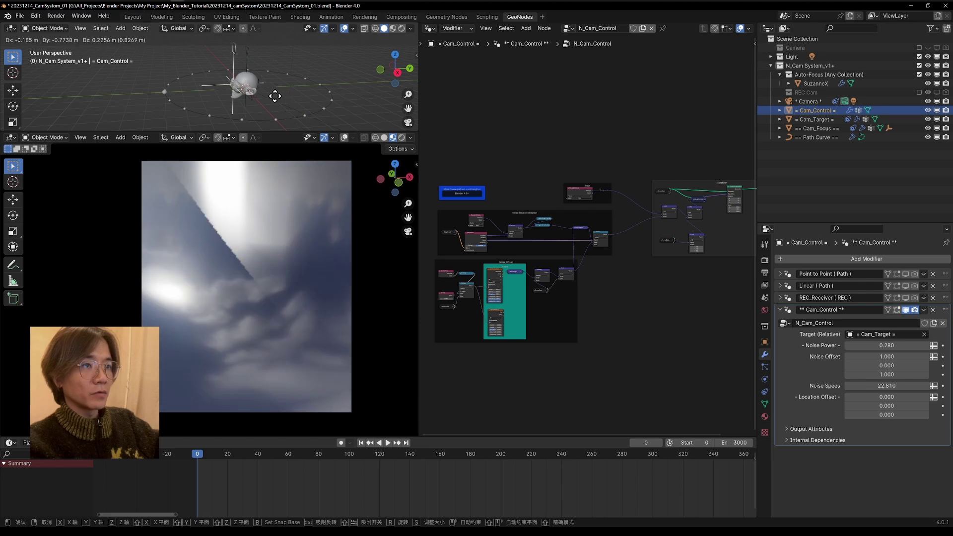
click(203, 108)
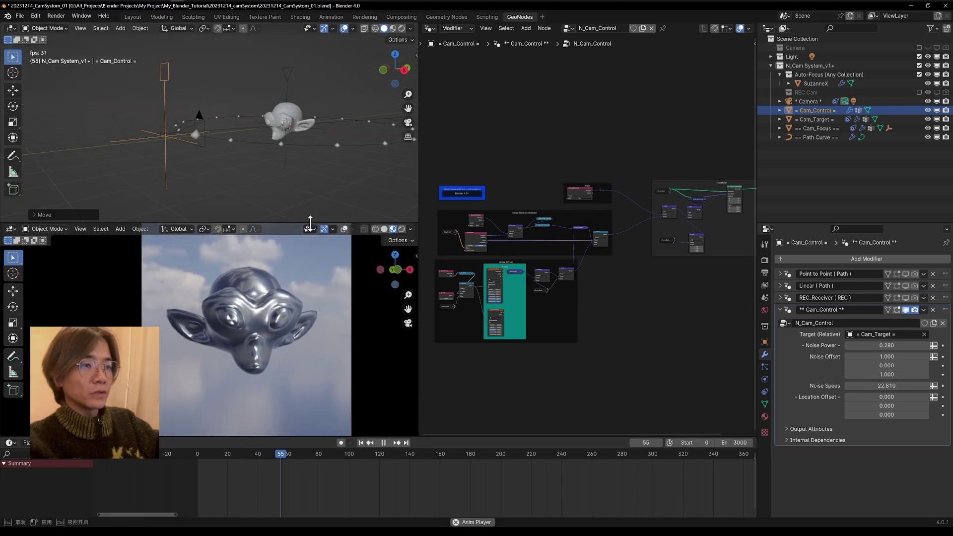
drag(316, 222, 318, 170)
scroll(160, 226, down, 2)
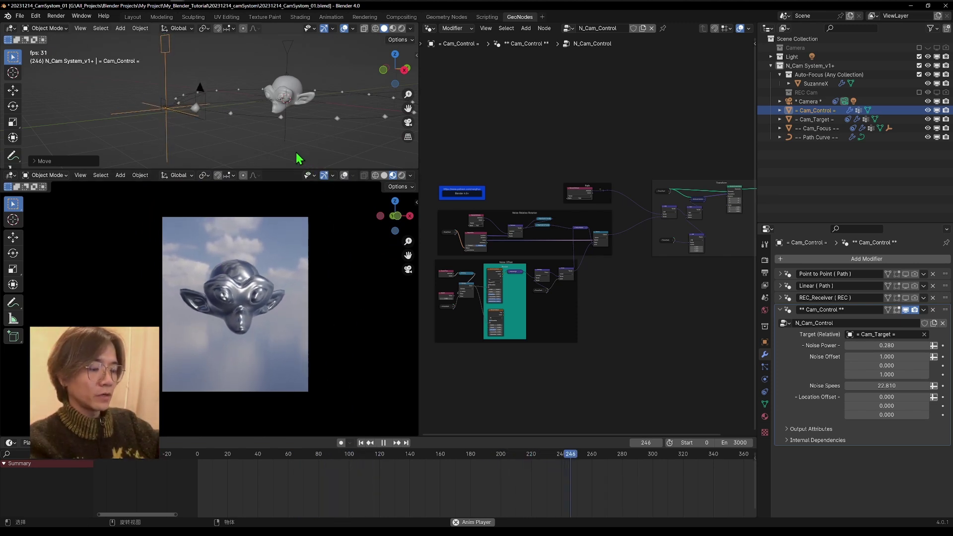
mouse_move(299, 158)
middle_down()
mouse_move(253, 161)
mouse_move(155, 115)
mouse_move(292, 160)
middle_up()
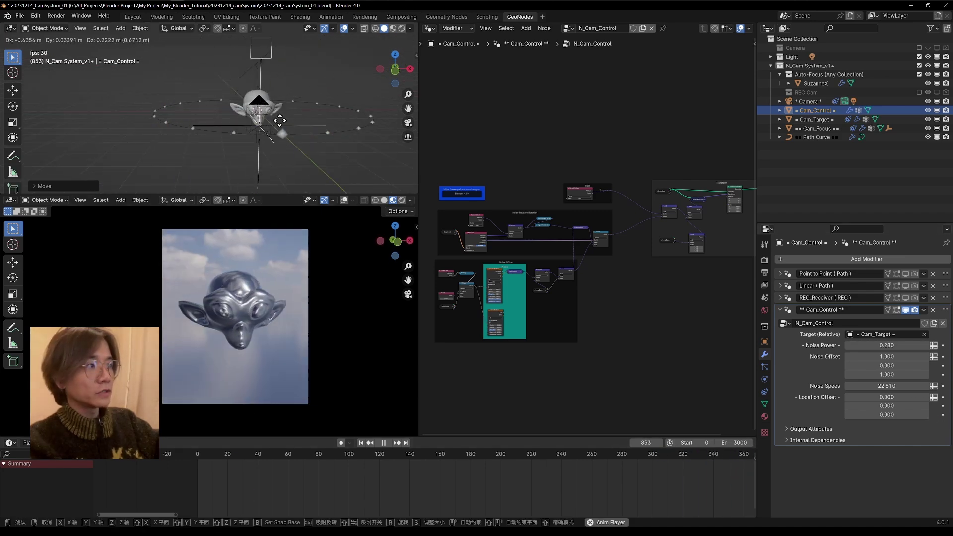
key(n)
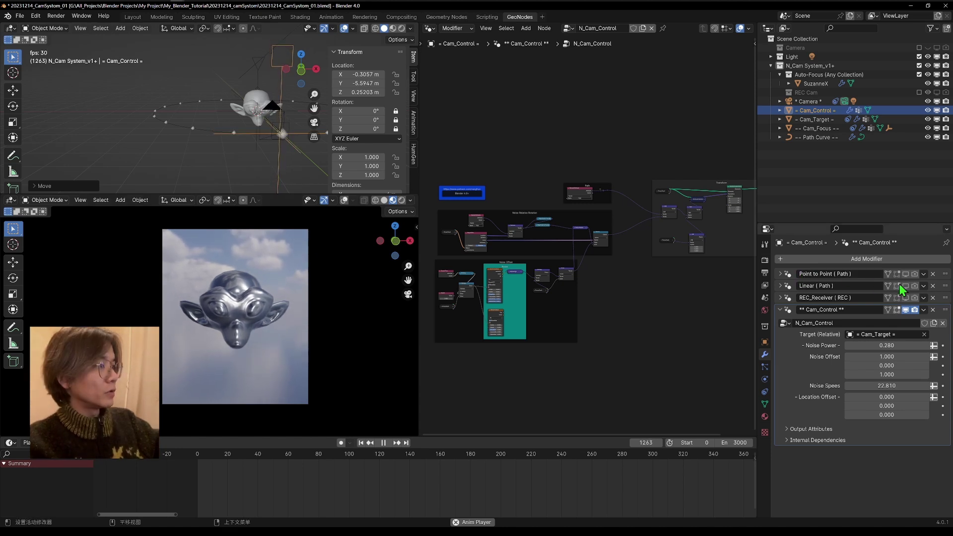
Step: Enable Cam_Control's Linear (Path) modifier for viewport and render, and set its Noise Power to 0.000
drag(906, 286, 914, 287)
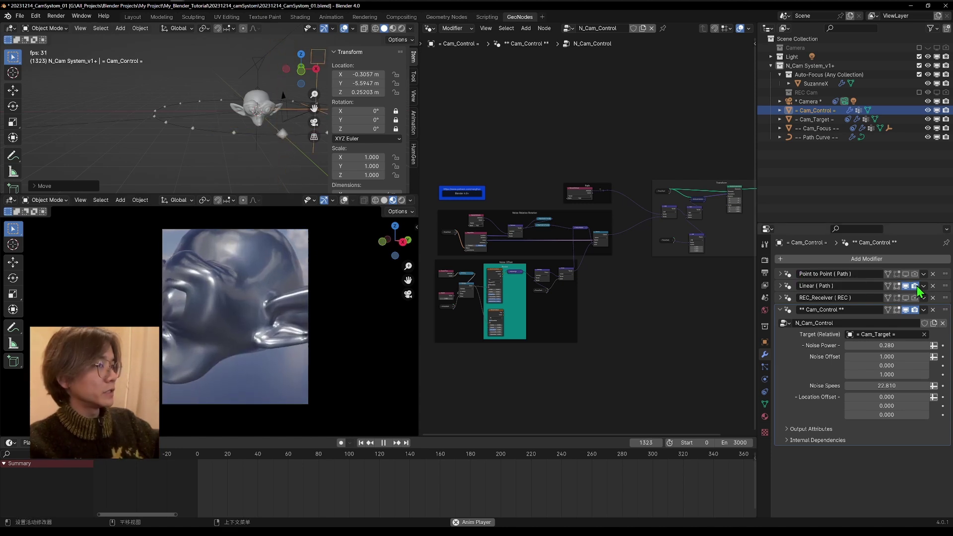
scroll(247, 125, down, 1)
shift+middle_drag(247, 132, 230, 141)
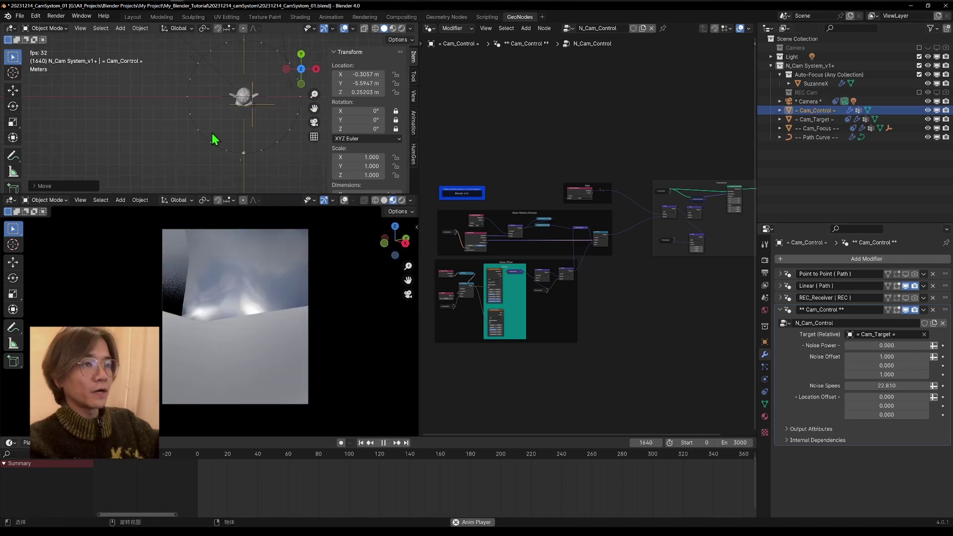
scroll(253, 71, down, 2)
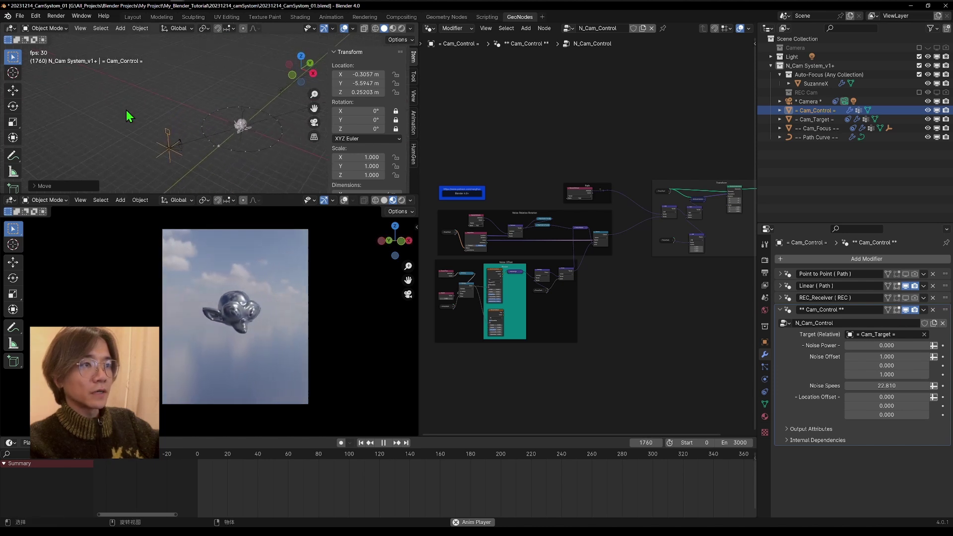
shift+middle_drag(228, 184, 196, 134)
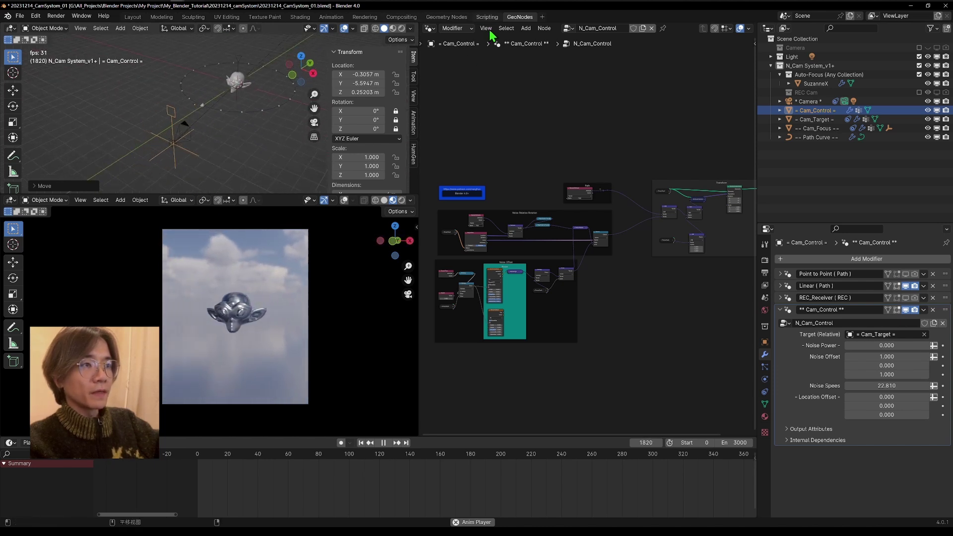
Step: Set Cam_Control's location to 0 m on all three axes and try offsetting it along Z and X
drag(358, 74, 358, 92)
text(0)
key(Return)
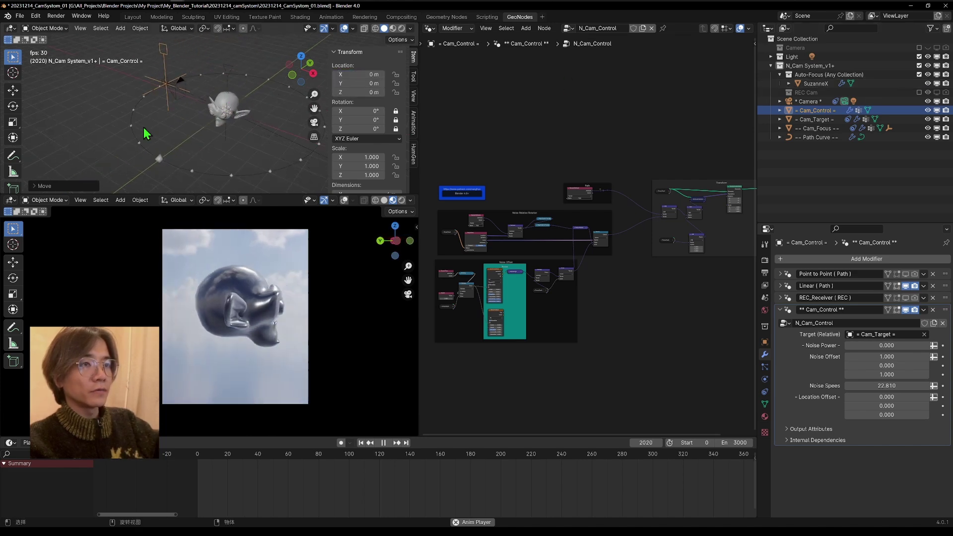
middle_drag(183, 151, 151, 150)
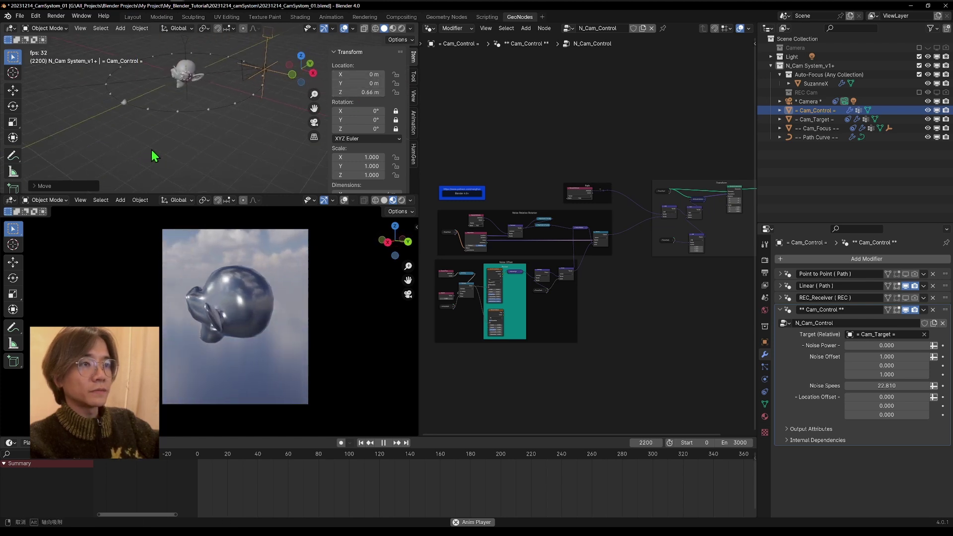
drag(366, 77, 427, 77)
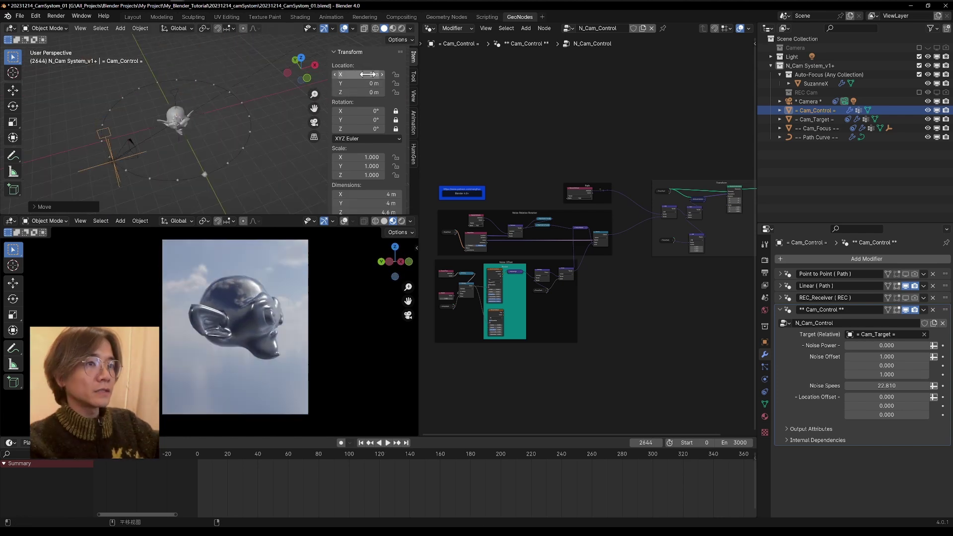
Step: Select Cam_Target and try moving it freely around the monkey head
click(814, 119)
key(g)
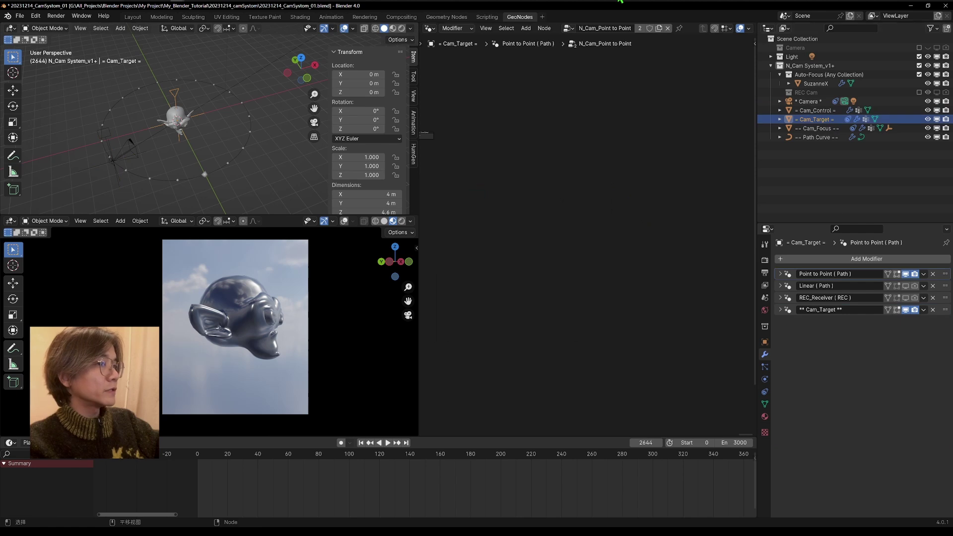
right_click(193, 112)
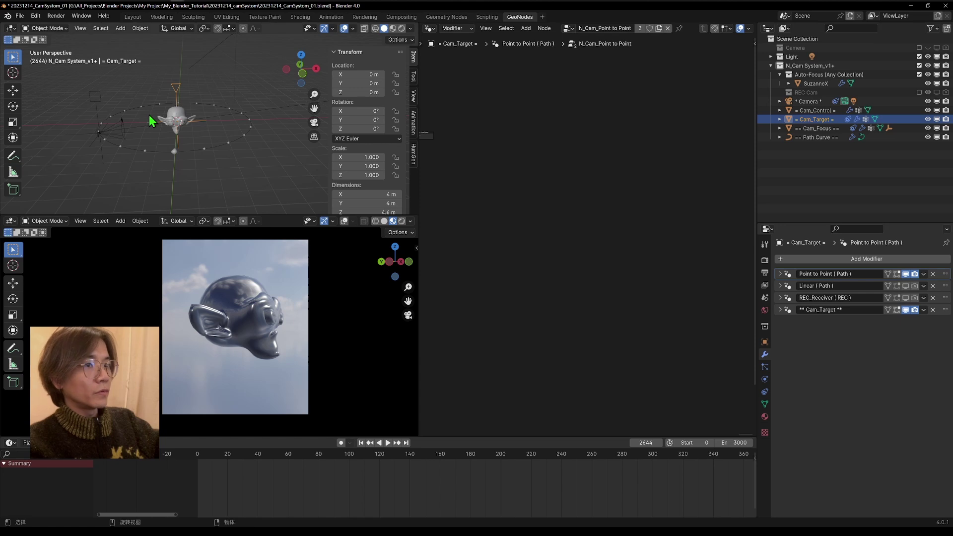
key(g)
key(Escape)
Step: Expand Cam_Target's Point to Point (Path) modifier and duplicate the Path Curve in place
click(789, 272)
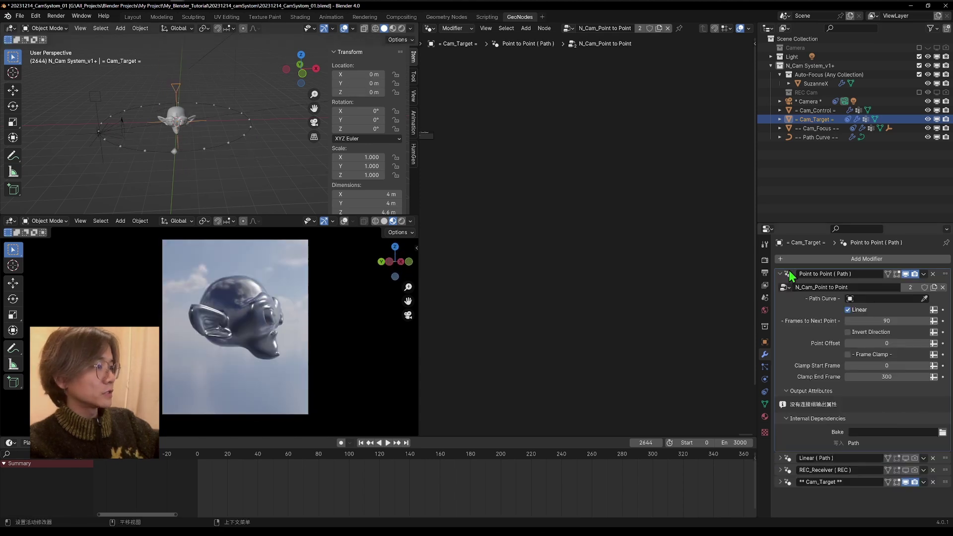
click(925, 299)
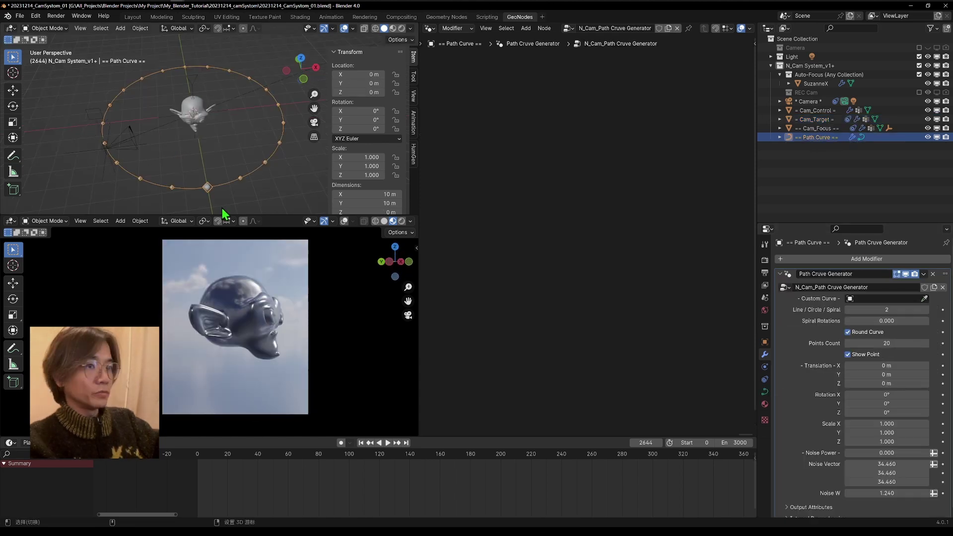
key(shift+d)
right_click(231, 166)
Step: Scale the duplicated path curve to 0.394 and set its generator to Round Curve off, Scale 0.480 and Noise Power 0.225
key(s)
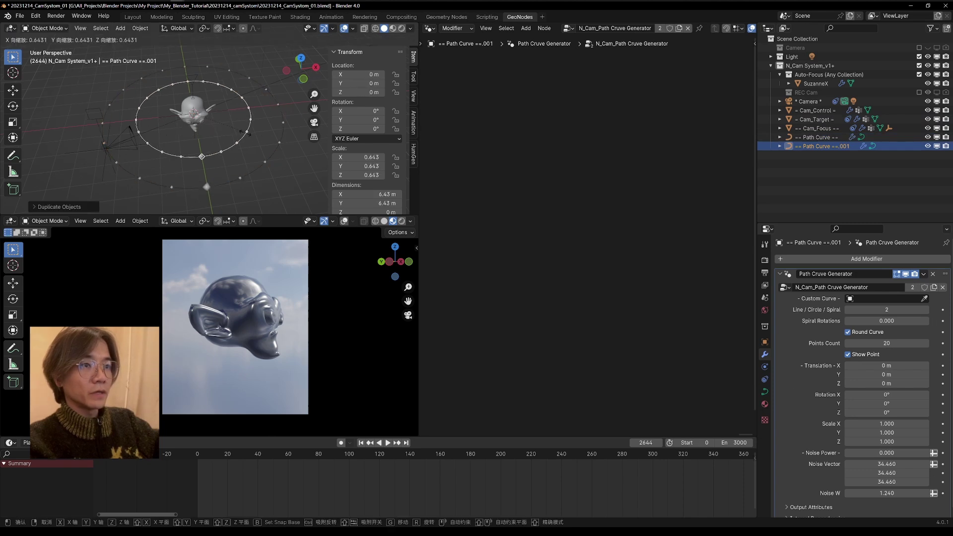
click(228, 138)
scroll(871, 485, down, 1)
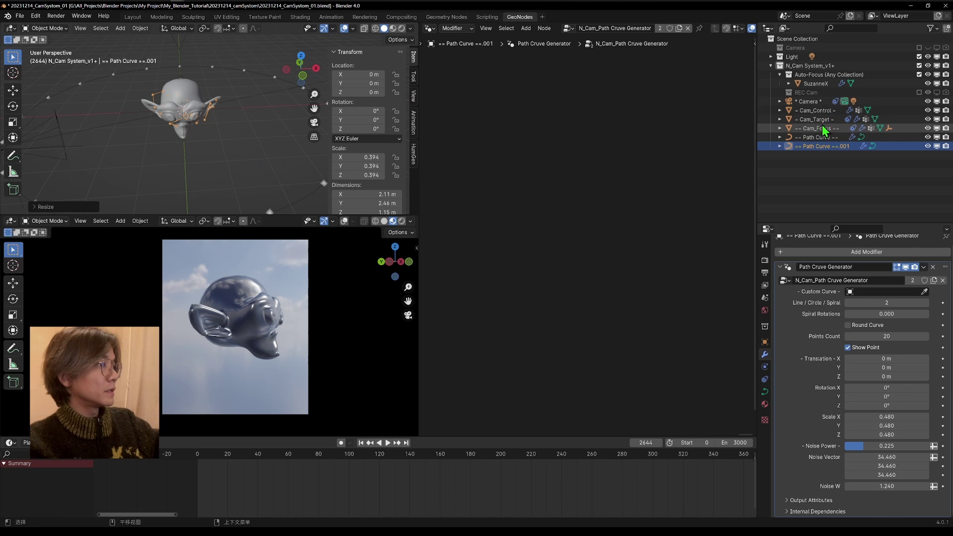
Step: Assign the duplicated path curve to Cam_Target's Point to Point (Path) modifier with Frames to Next Point 20, and play the animation
click(817, 119)
click(925, 298)
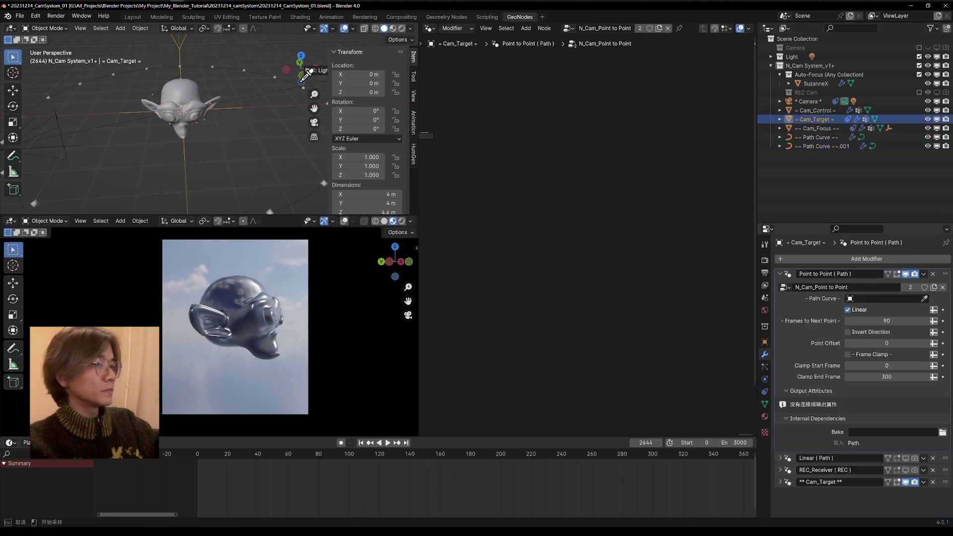
click(817, 145)
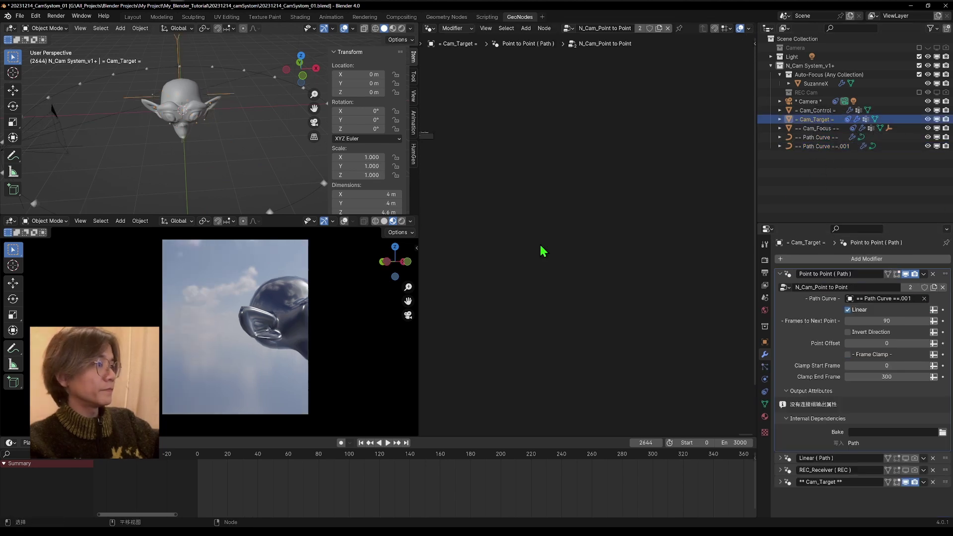
scroll(150, 174, down, 3)
key(space)
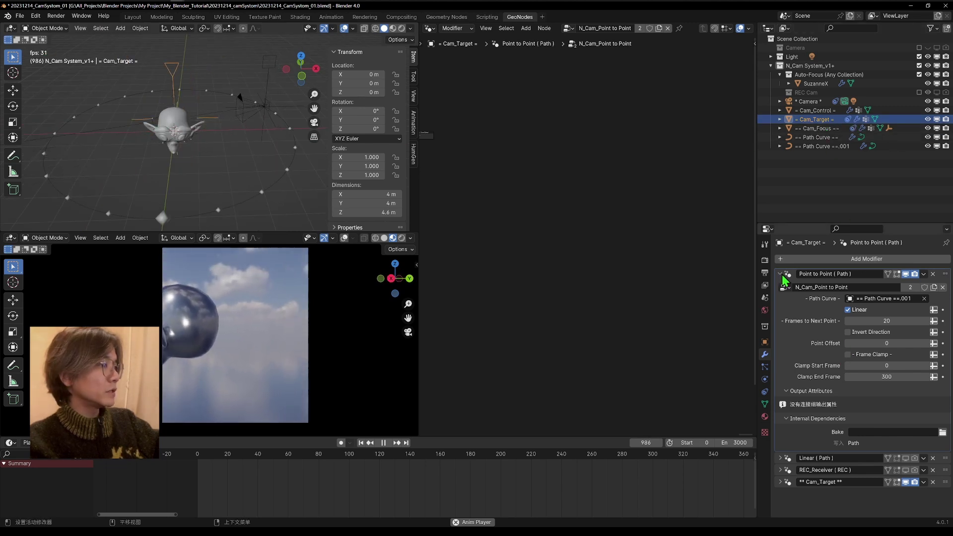
Step: Disable Cam_Target's Point to Point (Path) modifier and briefly enable Linear (Path) to view its settings
click(857, 273)
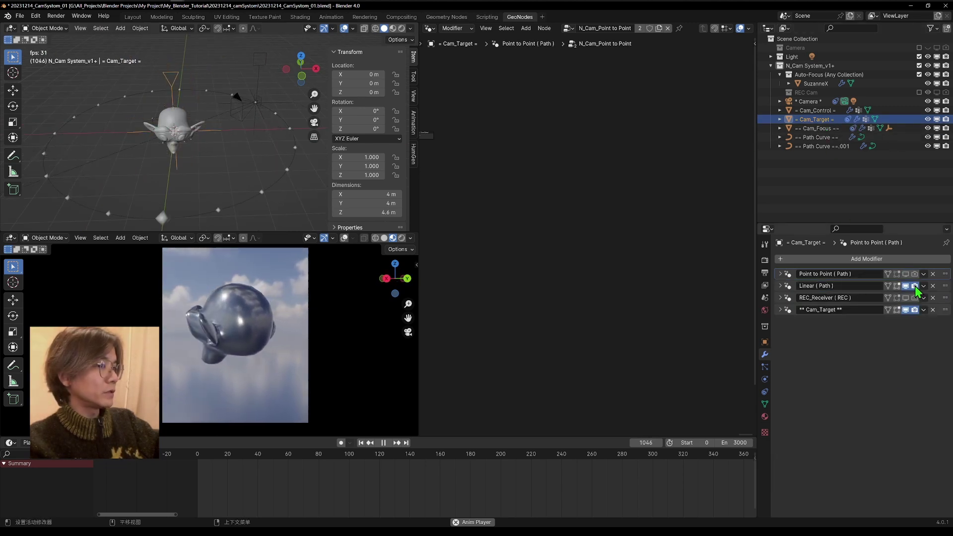
click(785, 287)
click(782, 286)
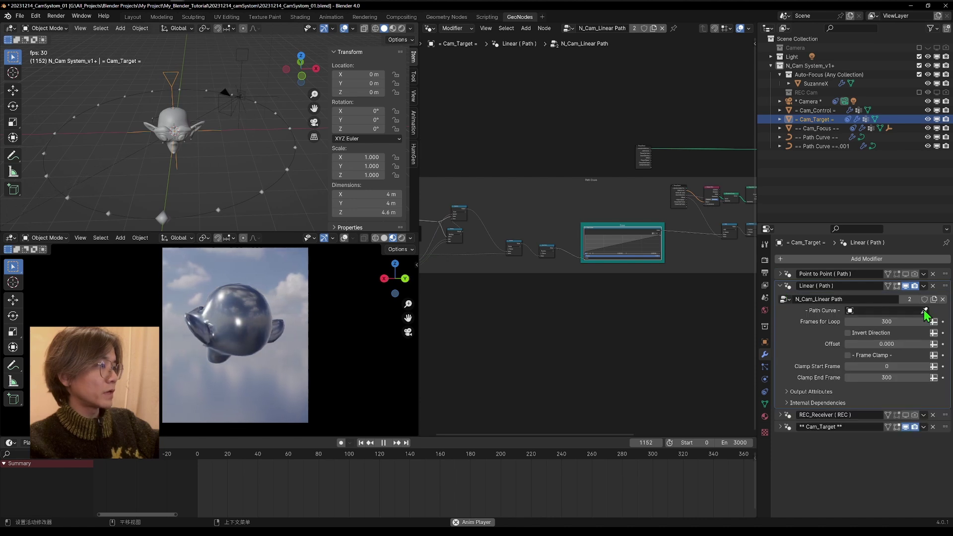
click(787, 286)
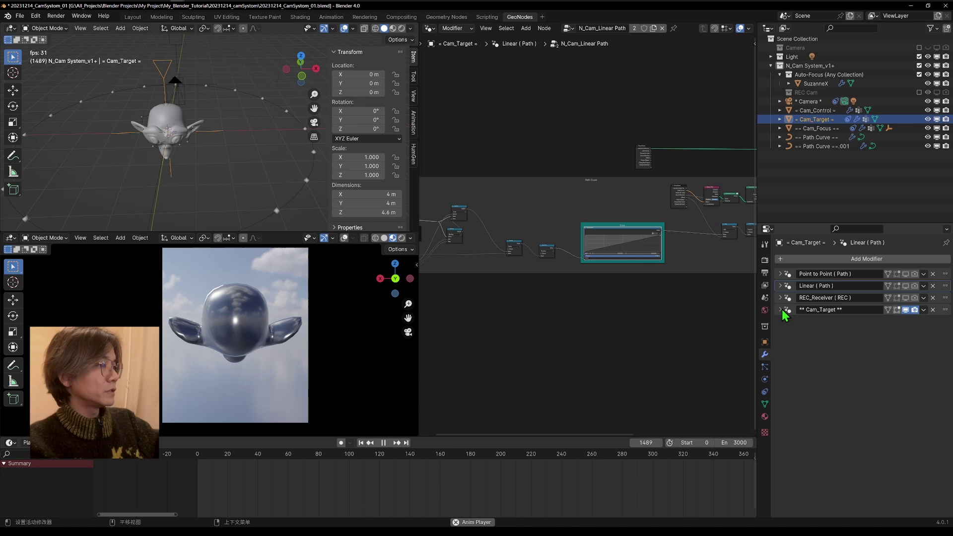
Step: Expand the ** Cam_Target ** modifier and increase its Noise Power
click(781, 309)
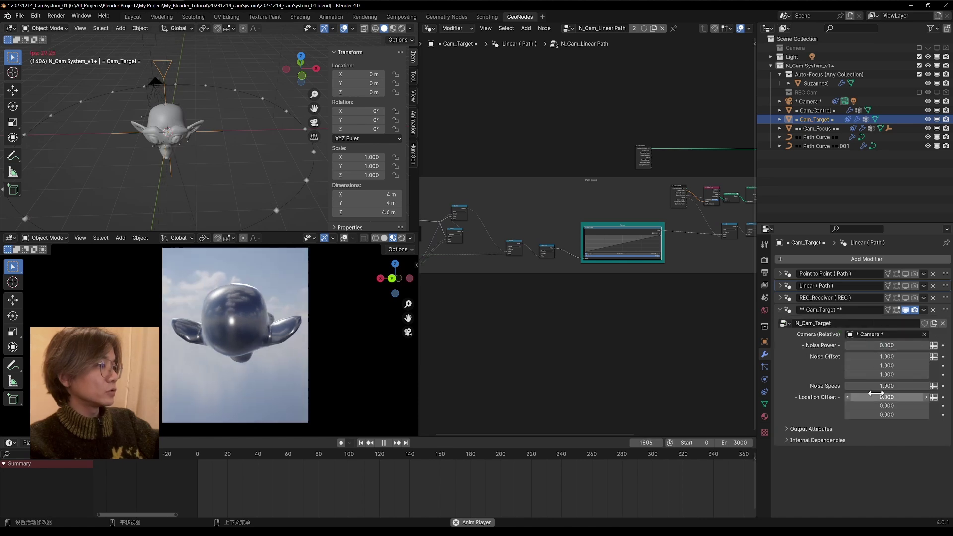
drag(869, 346, 918, 346)
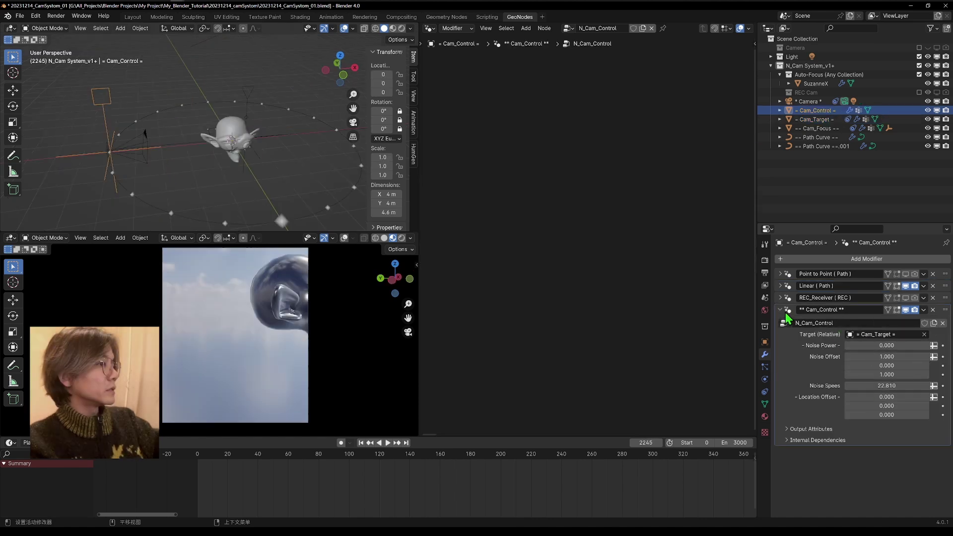
Step: Inspect the modifier settings of the original Path Curve, Cam_Focus and Cam_Target objects
click(825, 137)
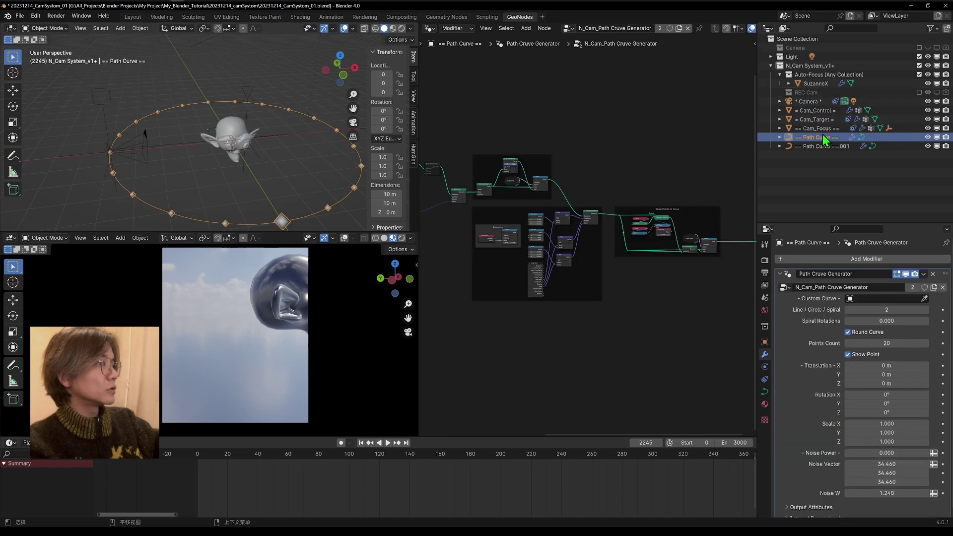
click(821, 128)
click(824, 119)
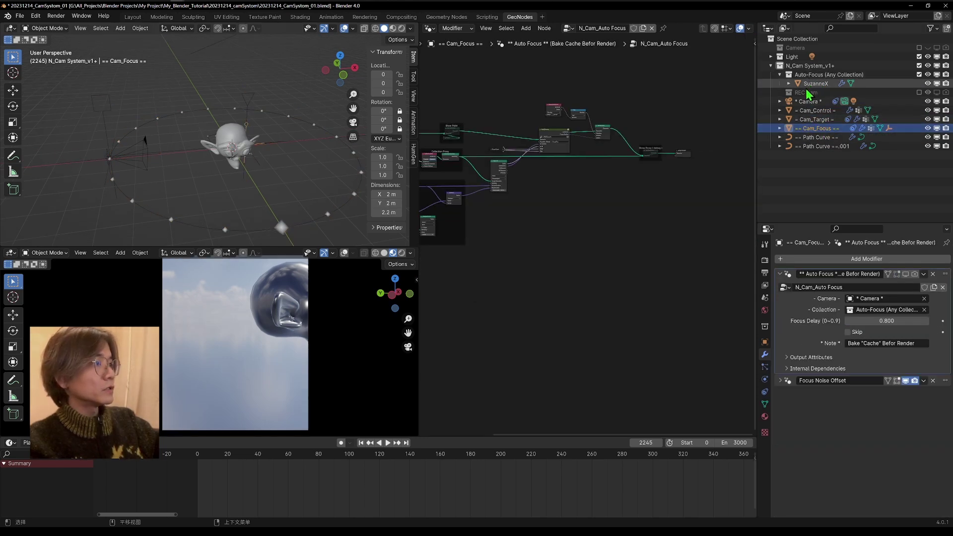
Step: Enable Depth of Field on the * Camera * object, with Focus Object as its focus, and set the F-Stop to 0.2
click(808, 102)
click(764, 379)
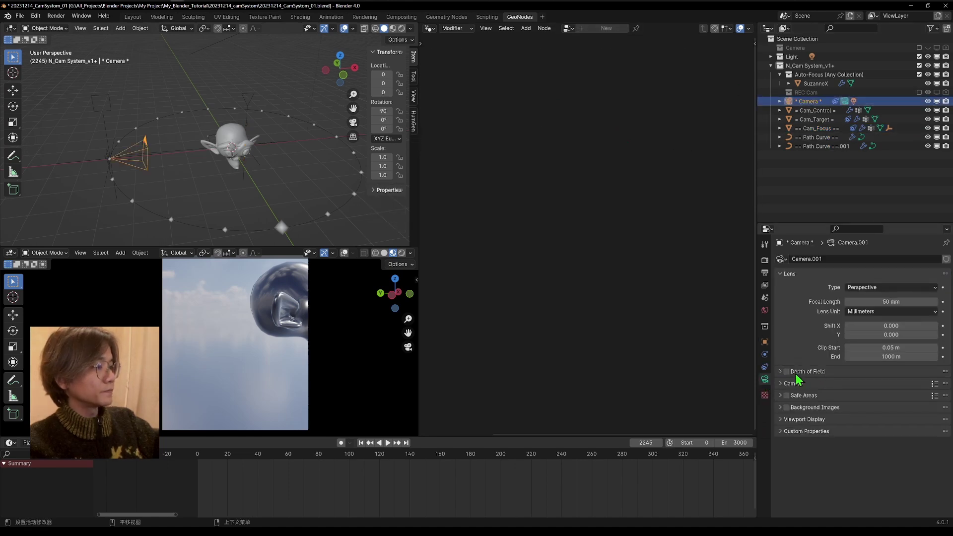
click(780, 372)
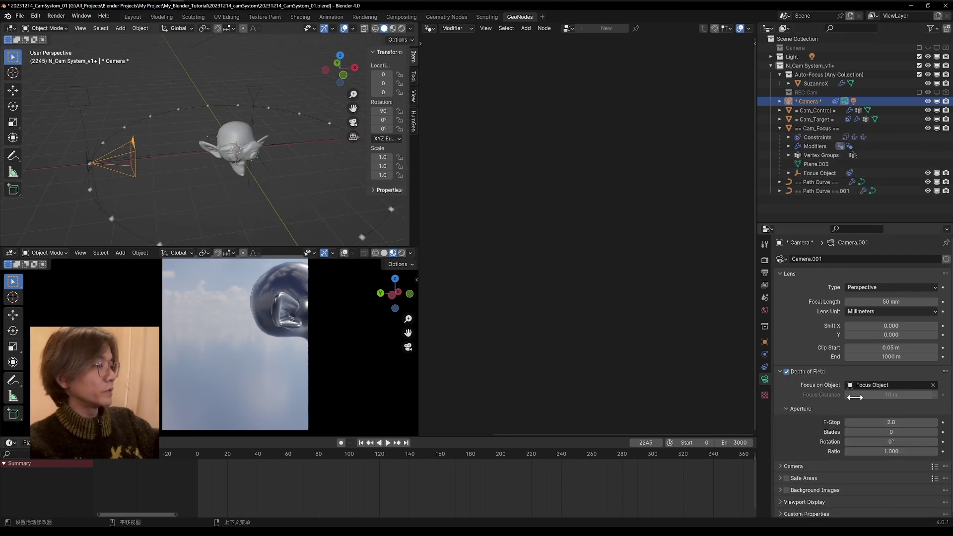
click(874, 422)
text(0.2)
key(Return)
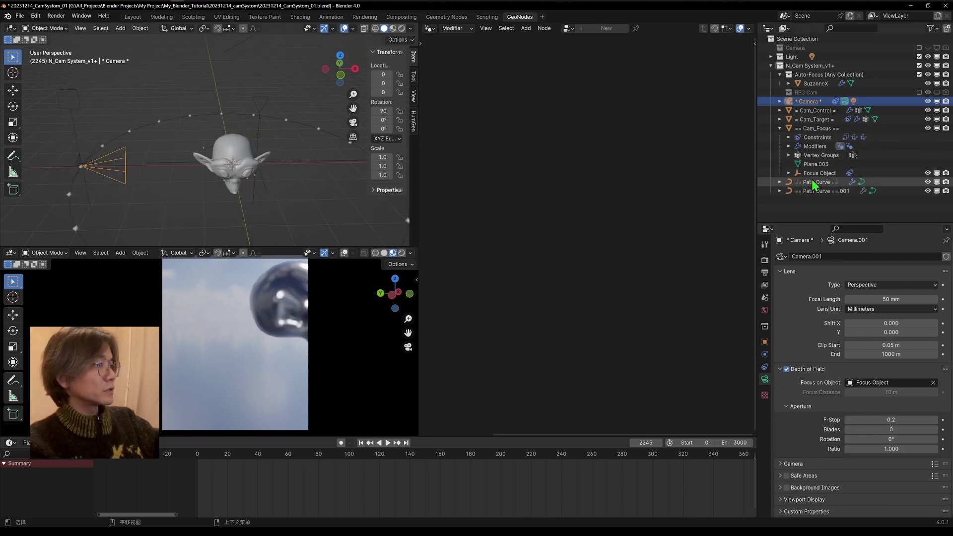
Step: Collapse the Cam_Focus hierarchy in the scene collection and select the Cam_Focus object
click(780, 128)
click(815, 129)
scroll(254, 166, up, 3)
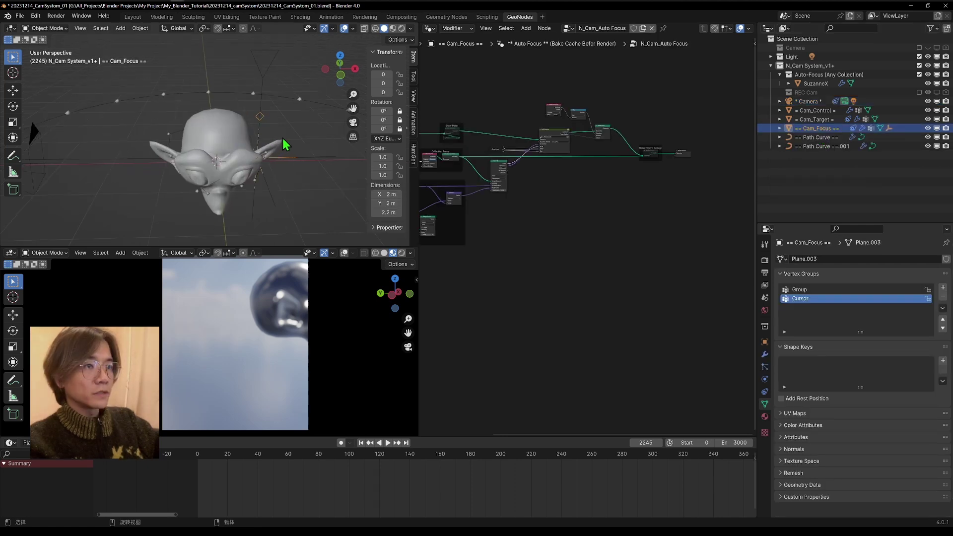
scroll(285, 144, down, 5)
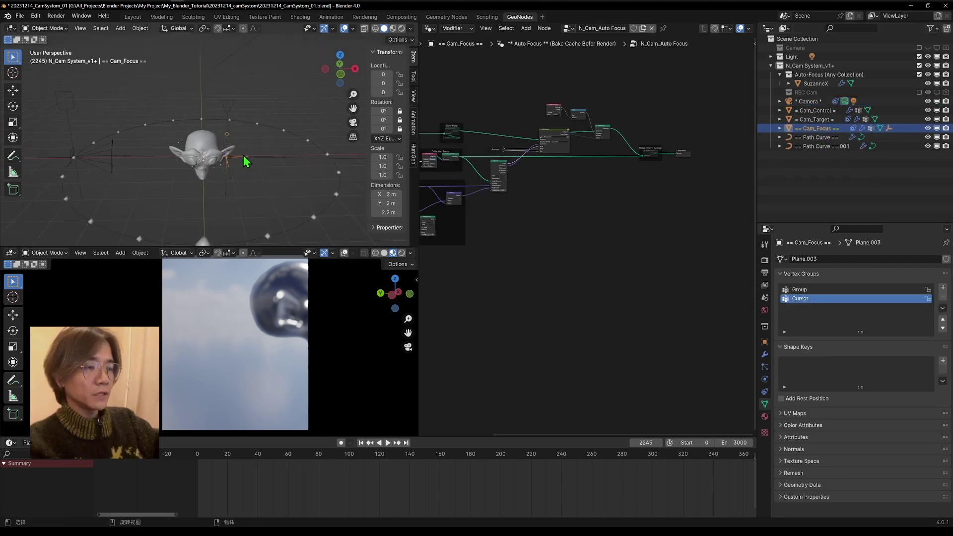
key(g)
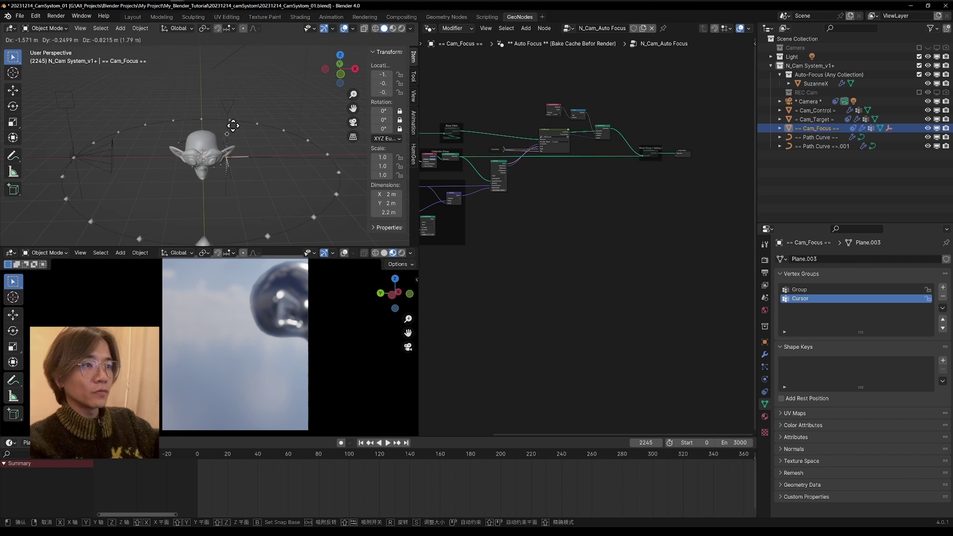
scroll(202, 141, up, 3)
key(Escape)
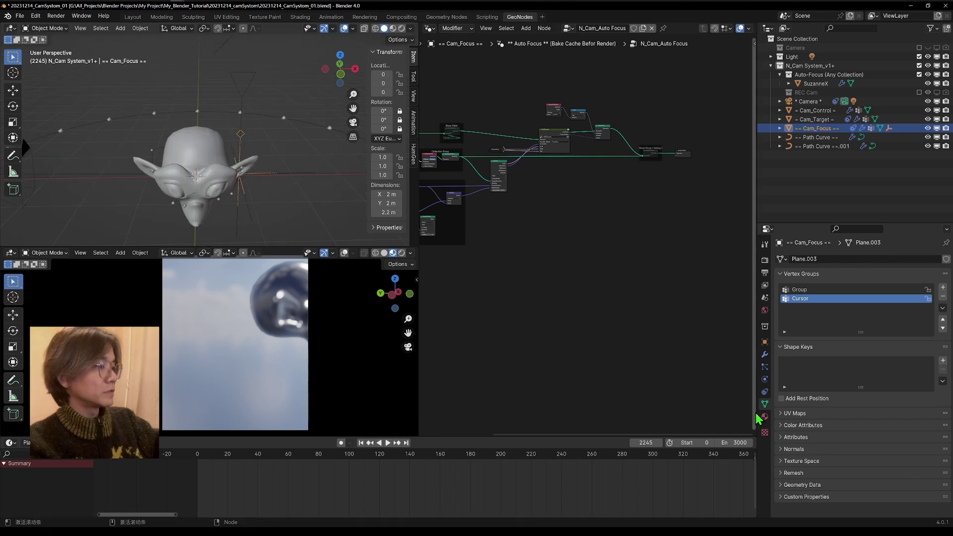
Step: Display Cam_Focus's object constraints and widen the properties area so their full names can be read
click(764, 379)
click(766, 371)
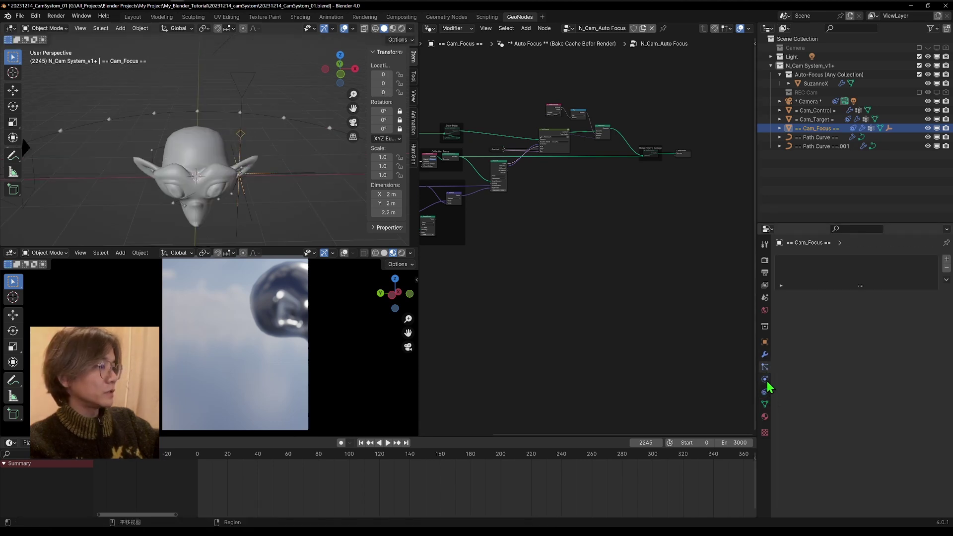
click(765, 391)
drag(757, 268, 705, 270)
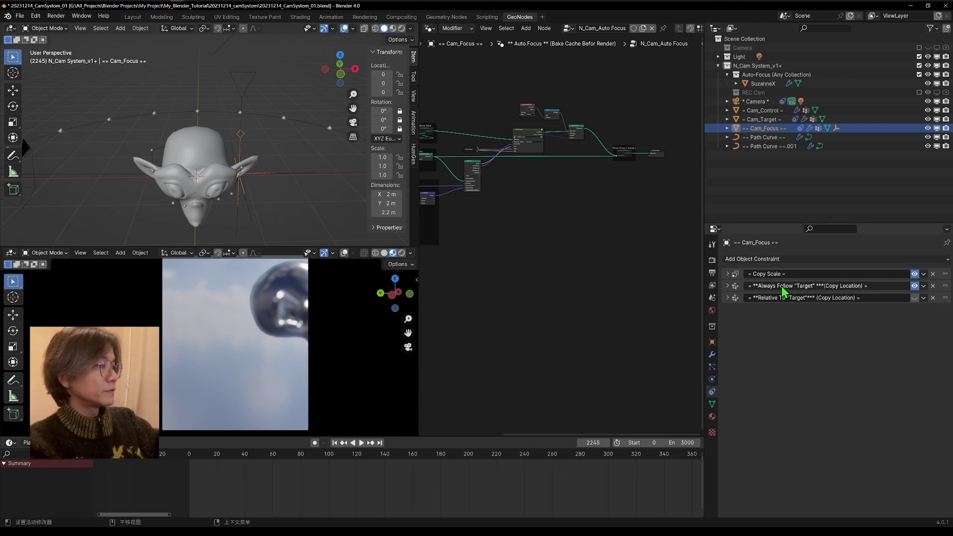
Step: Move Cam_Target beside the SuzanneX head's ear nearest the camera
scroll(162, 128, down, 4)
shift+middle_drag(179, 125, 234, 118)
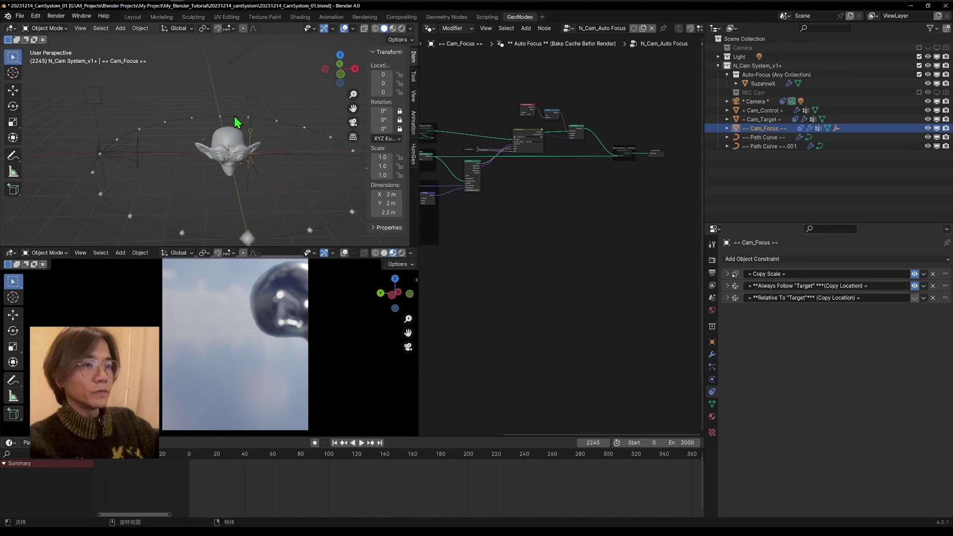
click(250, 108)
key(g)
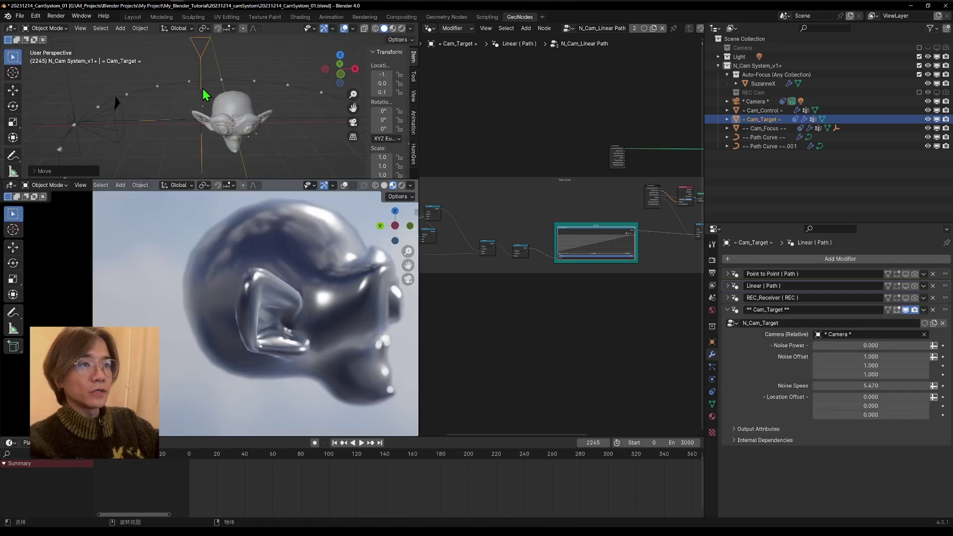
Step: Select Focus Object together with Cam_Target, make Cam_Target active and move it slightly near the ear
click(202, 80)
shift+click(199, 69)
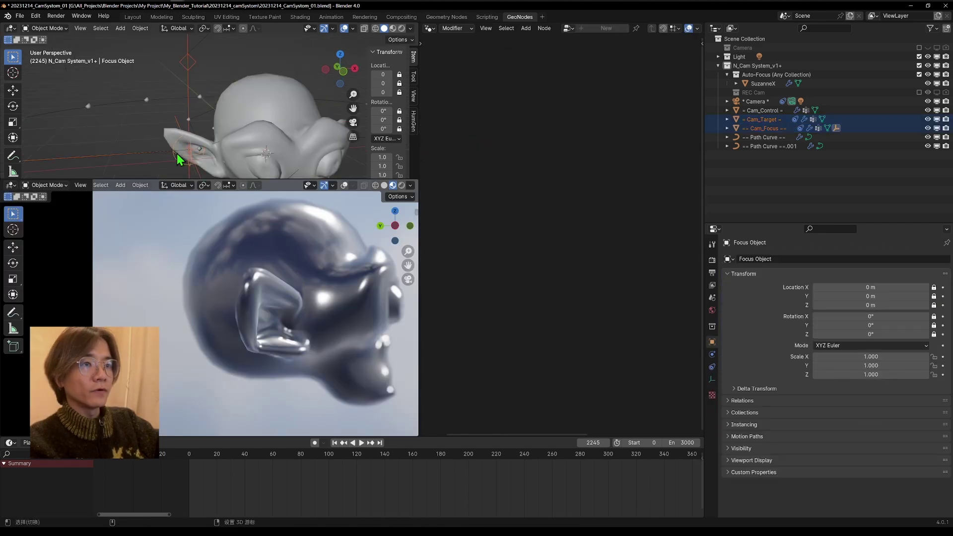
scroll(200, 123, down, 5)
click(198, 121)
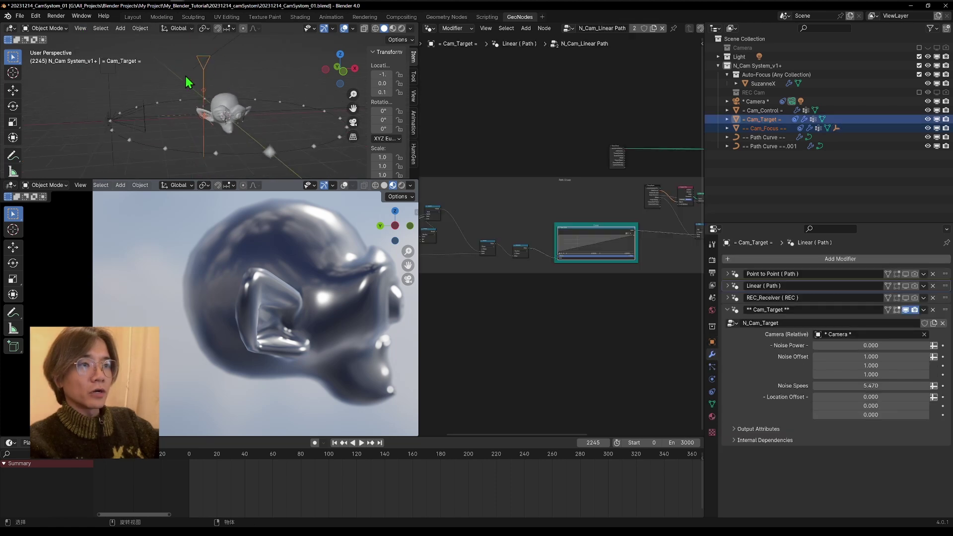
key(g)
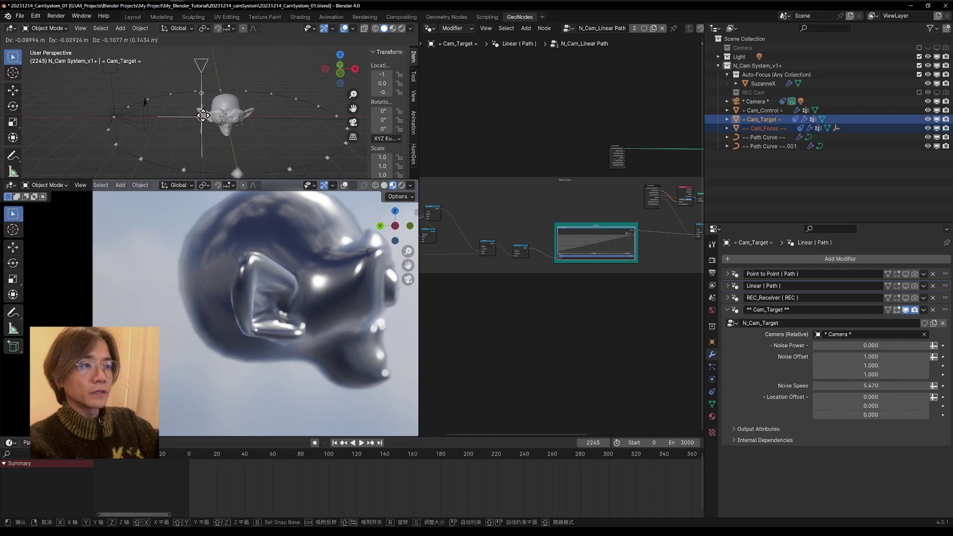
click(211, 124)
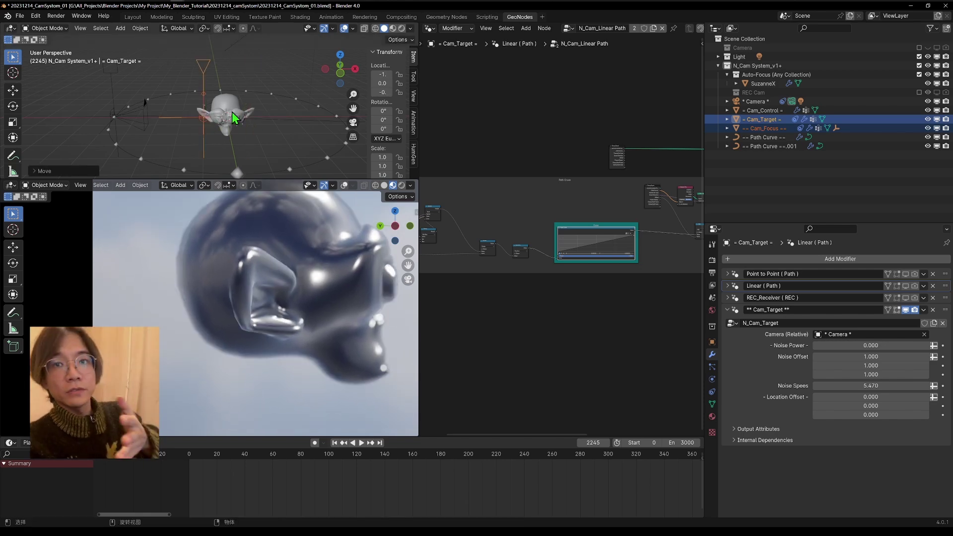
Step: Try shifting Cam_Target across the SuzanneX head and undo the move
key(g)
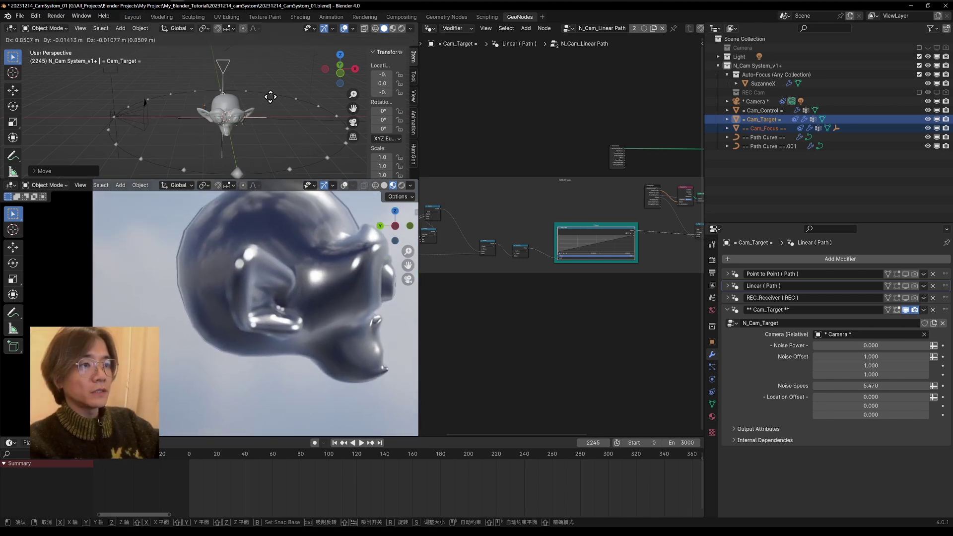
click(246, 103)
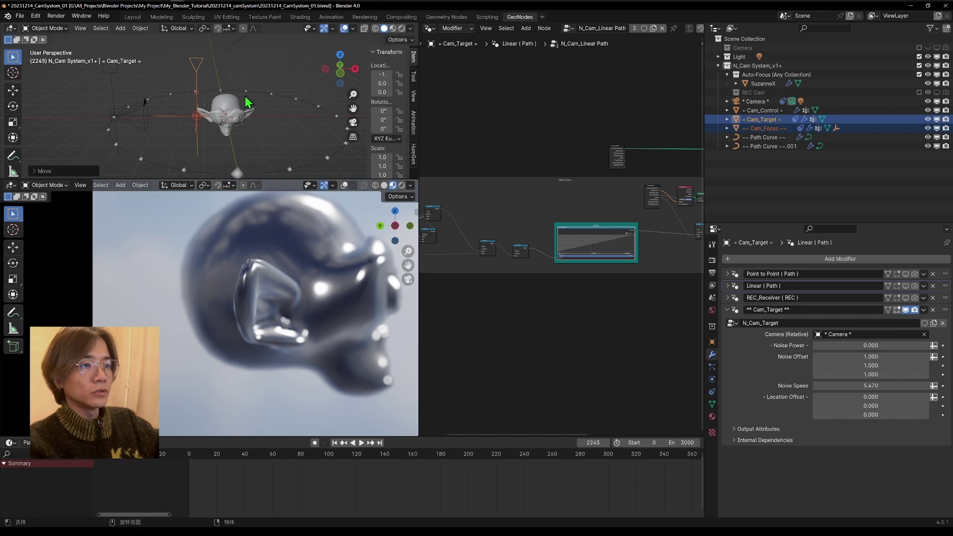
scroll(226, 138, up, 5)
key(ctrl+z)
scroll(272, 136, down, 3)
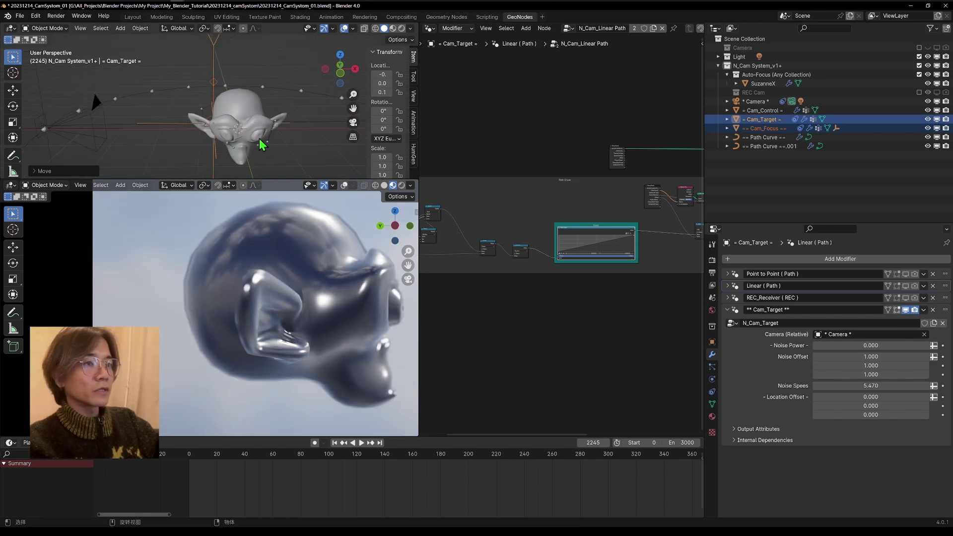
Step: Move Cam_Target about 0.68 m outward past the SuzanneX head's near ear
key(g)
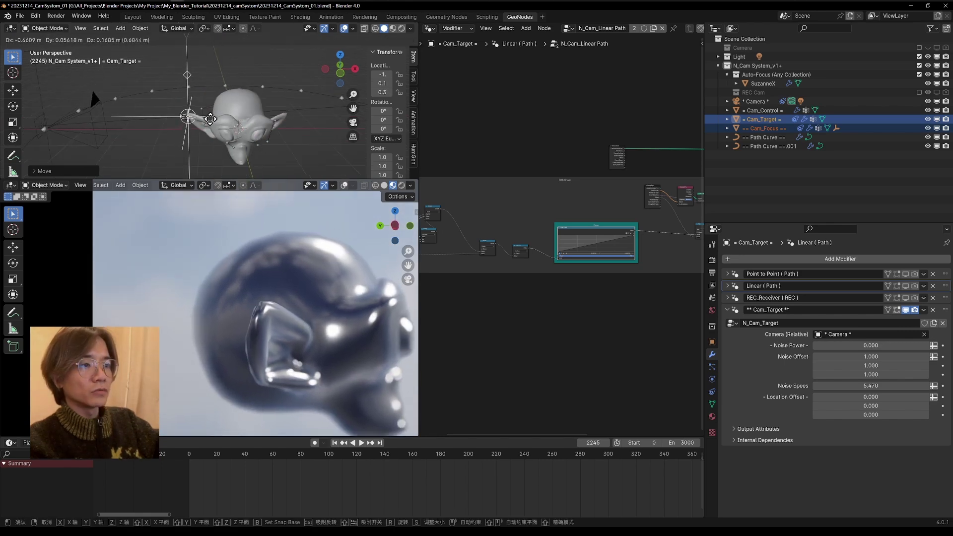
click(210, 118)
scroll(248, 112, down, 2)
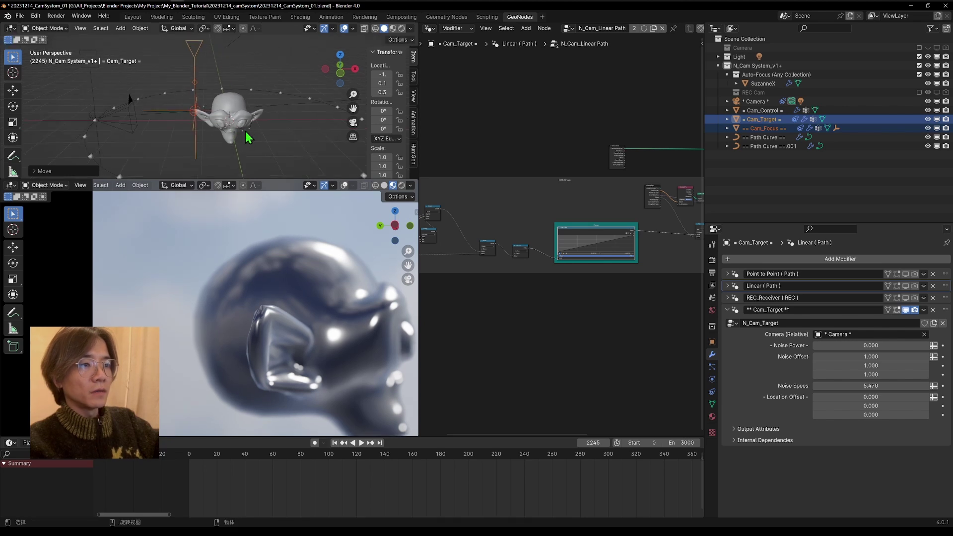
scroll(372, 408, down, 1)
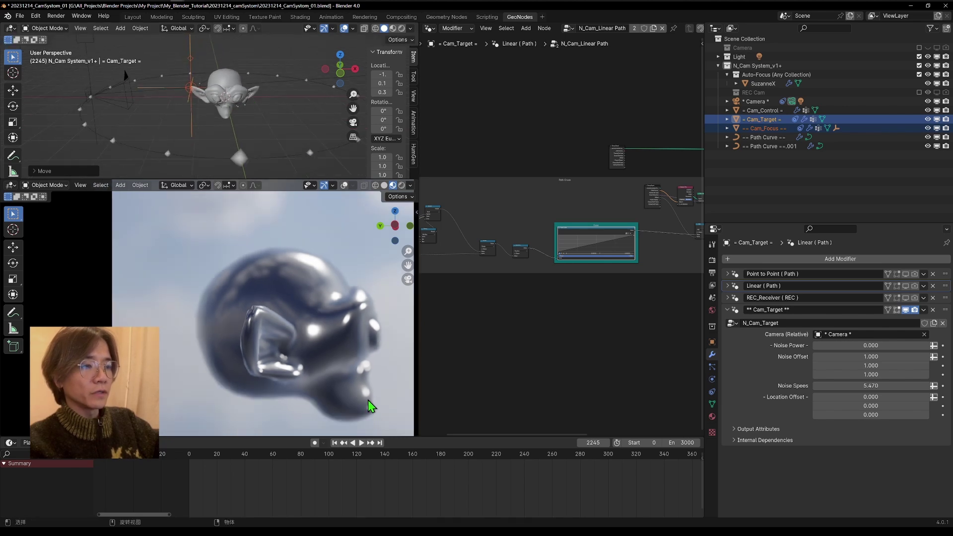
Step: On Cam_Focus, disable the Always Follow "Target" constraint and enable the Relative To "Target" Copy Location constraint
click(770, 129)
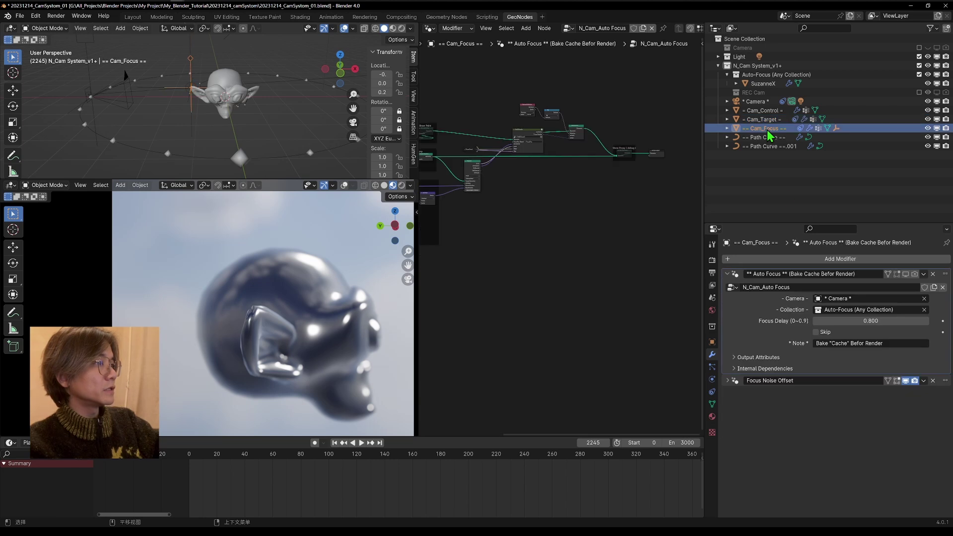
click(715, 379)
click(712, 392)
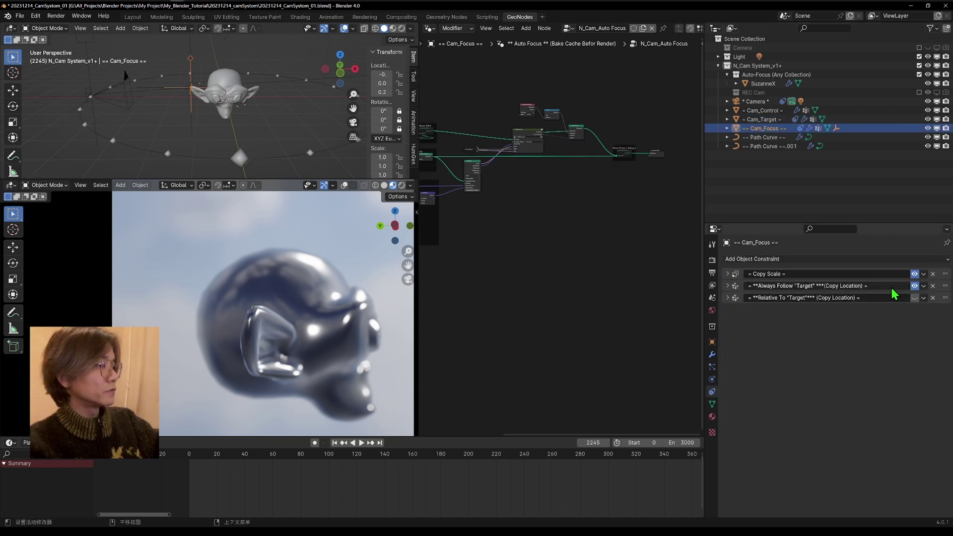
click(915, 286)
click(915, 298)
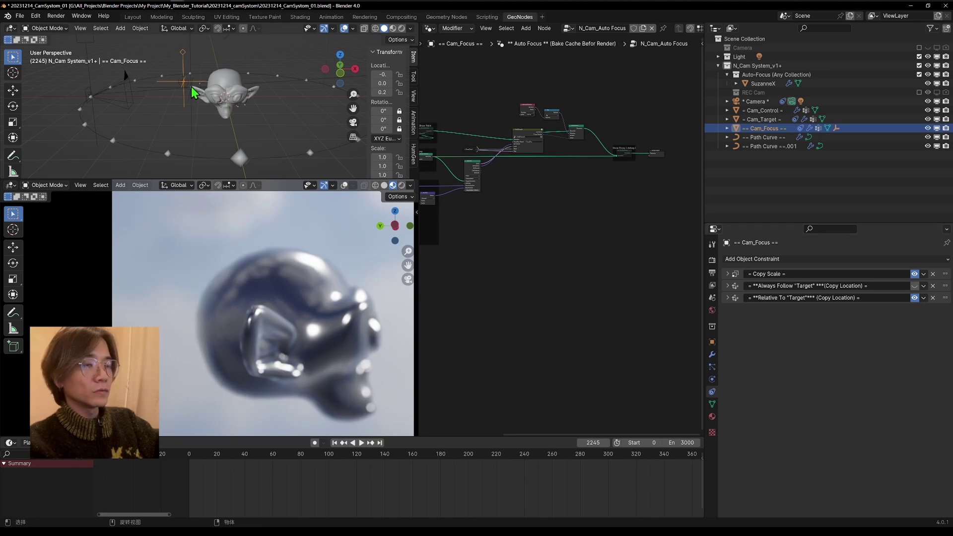
Step: Move Cam_Focus about 2 m to the SuzanneX head's chin and fine-tune its position there
key(g)
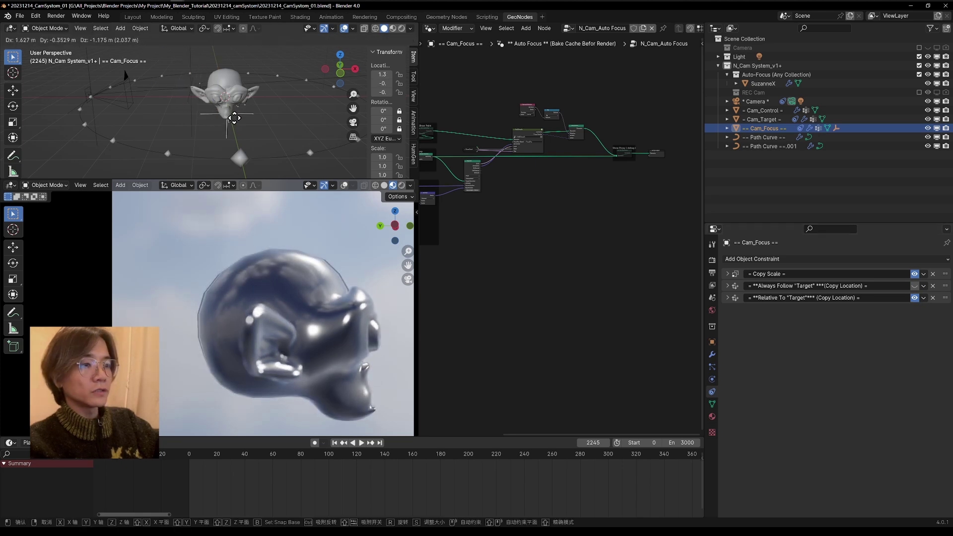
click(235, 121)
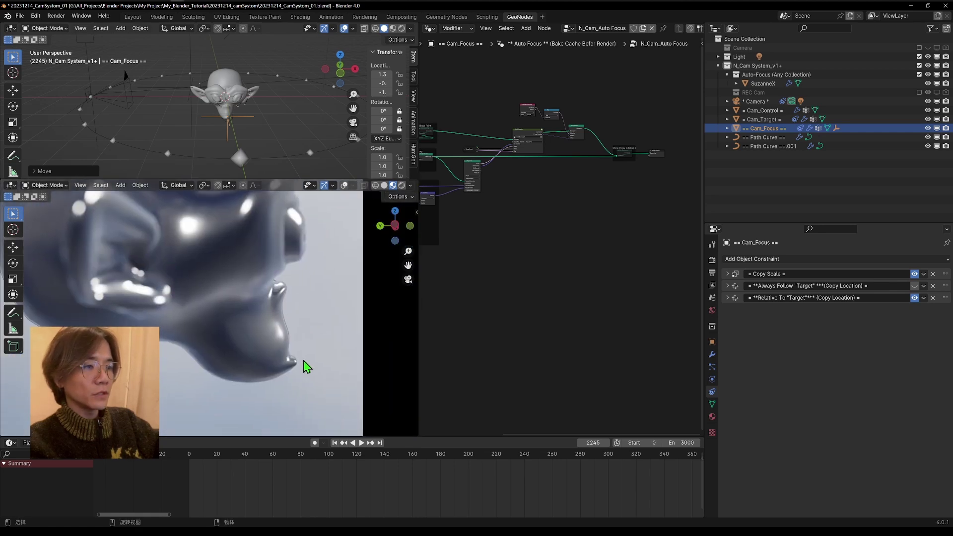
scroll(243, 119, up, 3)
scroll(231, 97, up, 2)
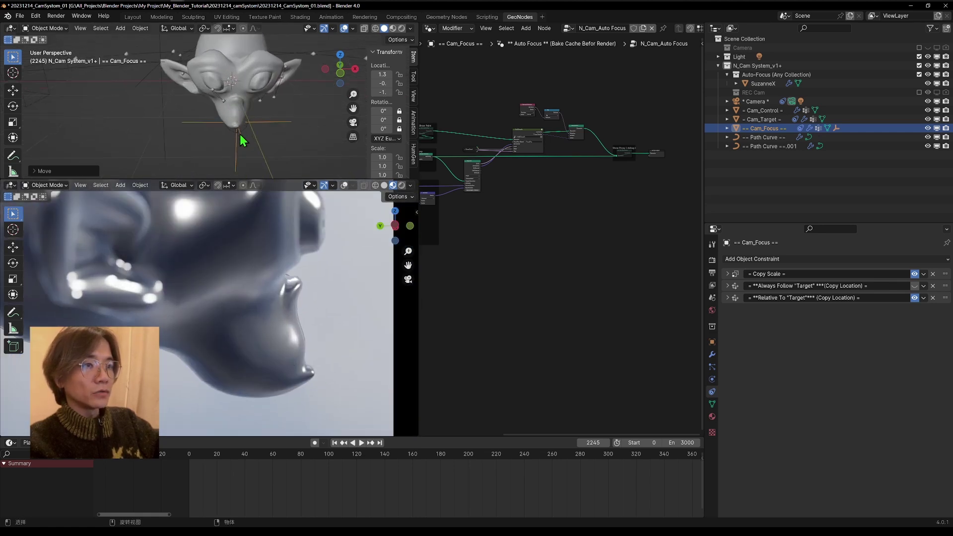
key(g)
click(234, 136)
scroll(226, 130, down, 5)
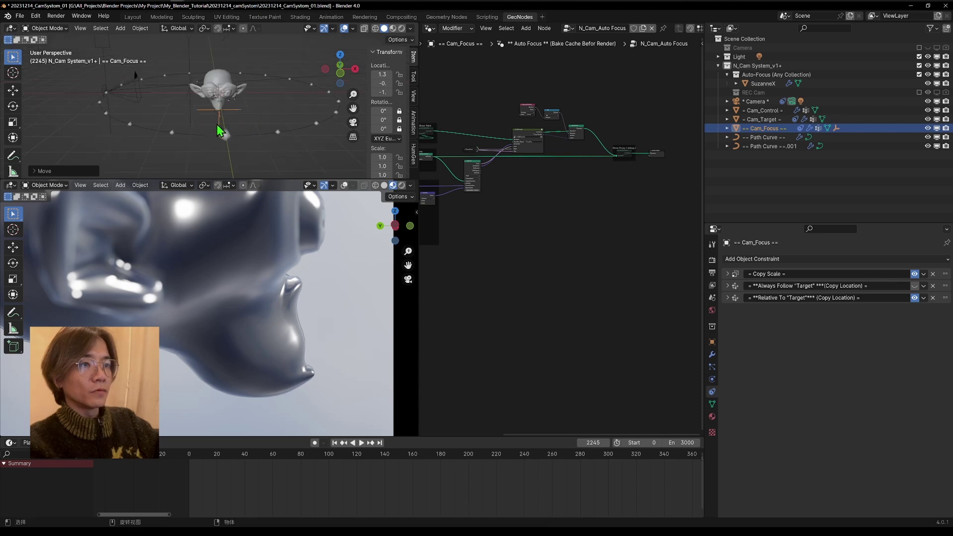
Step: Select Cam_Target and enlarge the solid-view 3D viewport above the camera view
click(190, 60)
shift+middle_drag(255, 150, 271, 179)
drag(270, 183, 269, 225)
scroll(215, 124, up, 2)
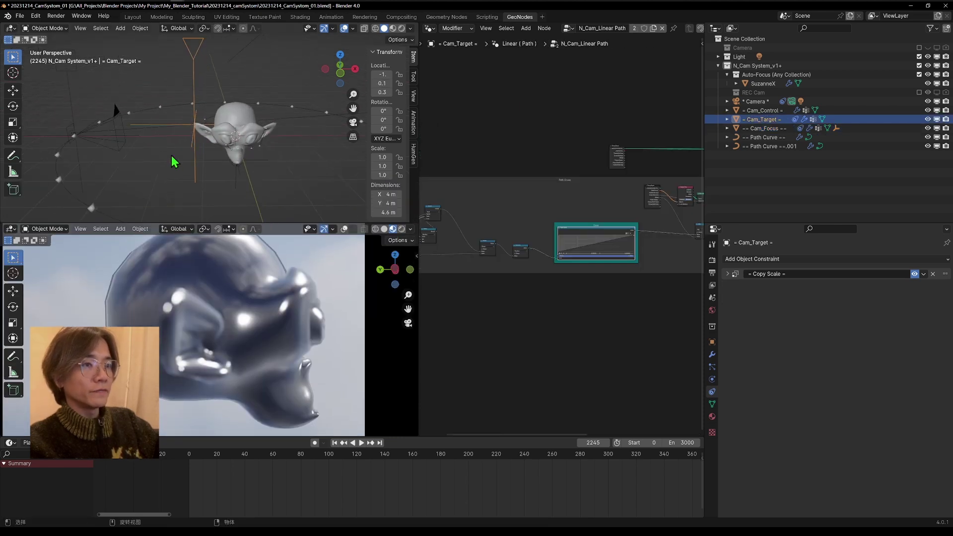
Step: Try raising Cam_Target above the SuzanneX head
middle_drag(192, 153, 256, 114)
key(g)
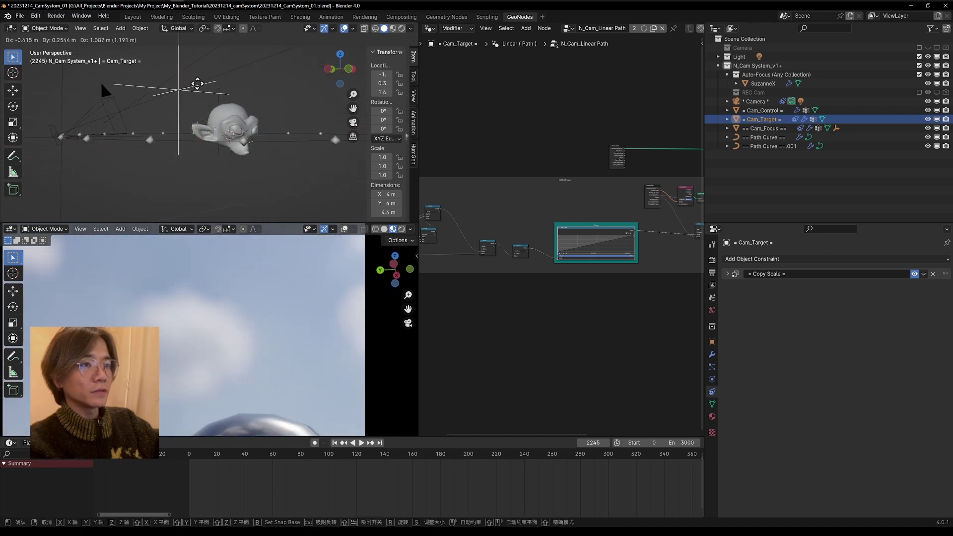
click(251, 107)
Step: Select Cam_Focus and turn off both its Always Follow and Relative To "Target" Copy Location constraints
middle_drag(211, 162, 229, 161)
click(230, 161)
click(914, 286)
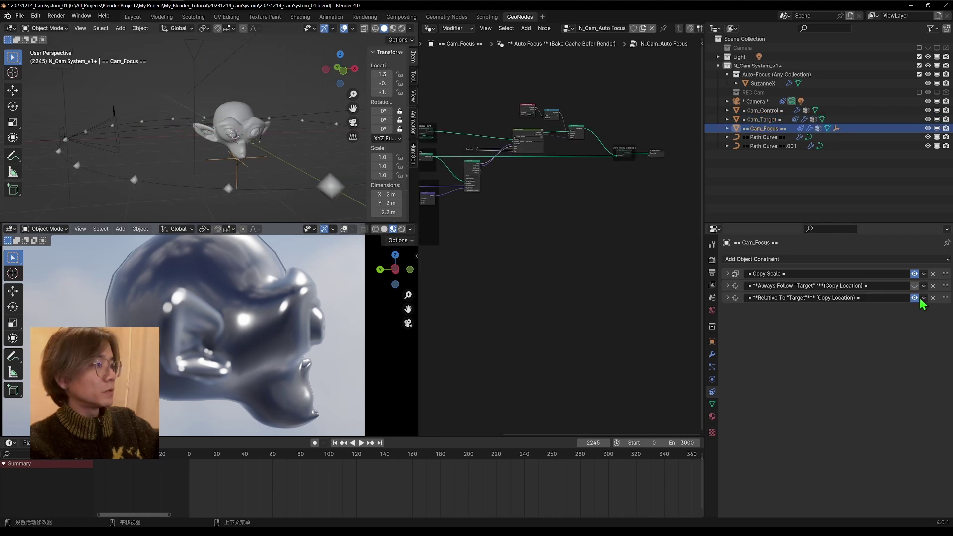
click(916, 298)
Step: Reposition the unconstrained Cam_Focus independently just below the SuzanneX head's chin
middle_drag(298, 184, 194, 181)
scroll(267, 189, down, 6)
key(g)
click(228, 183)
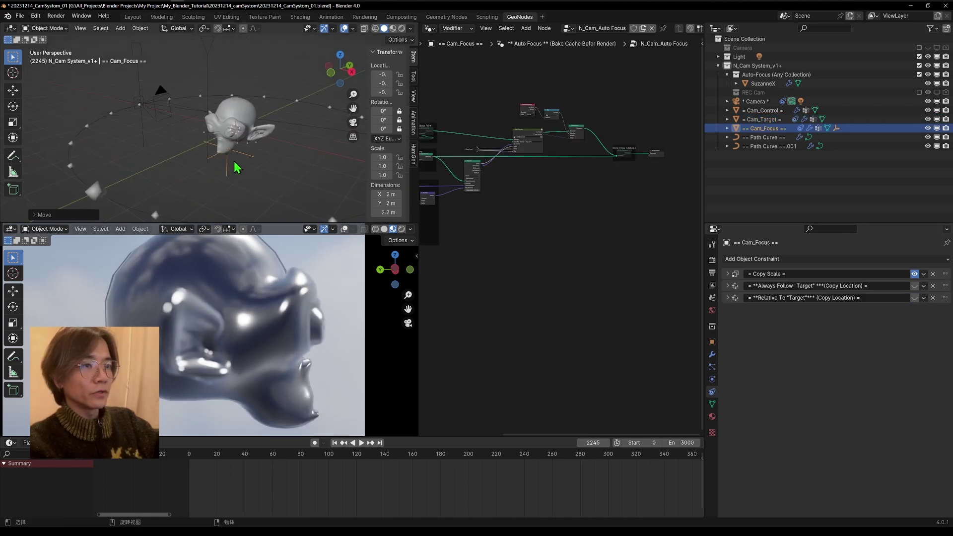
key(g)
click(219, 148)
Step: Return to the first frame and play the animation with the whole camera path in view
middle_drag(218, 143, 263, 102)
key(shift+Left)
key(space)
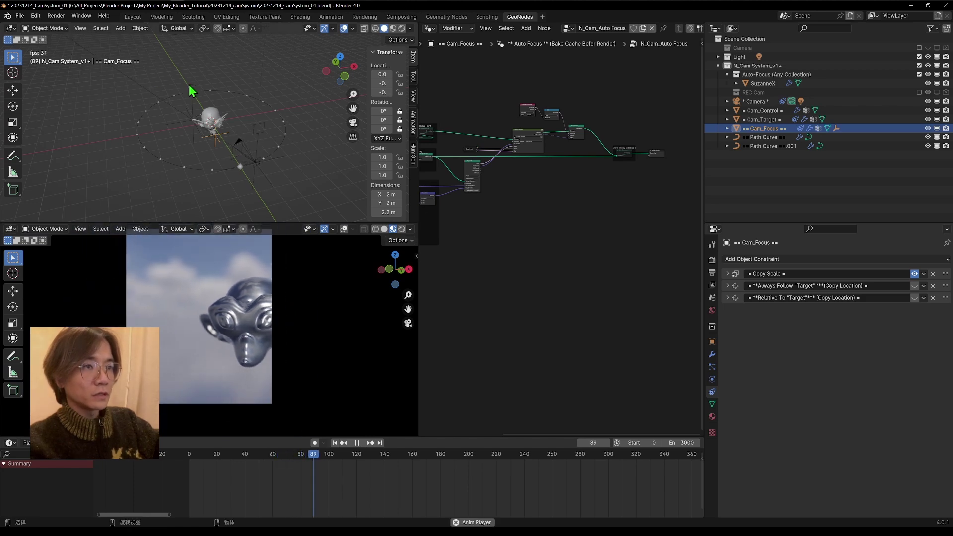
Step: Move Cam_Target during playback below the SuzanneX head and then back to the middle of the head
click(193, 119)
scroll(191, 119, up, 3)
shift+middle_drag(169, 118, 163, 117)
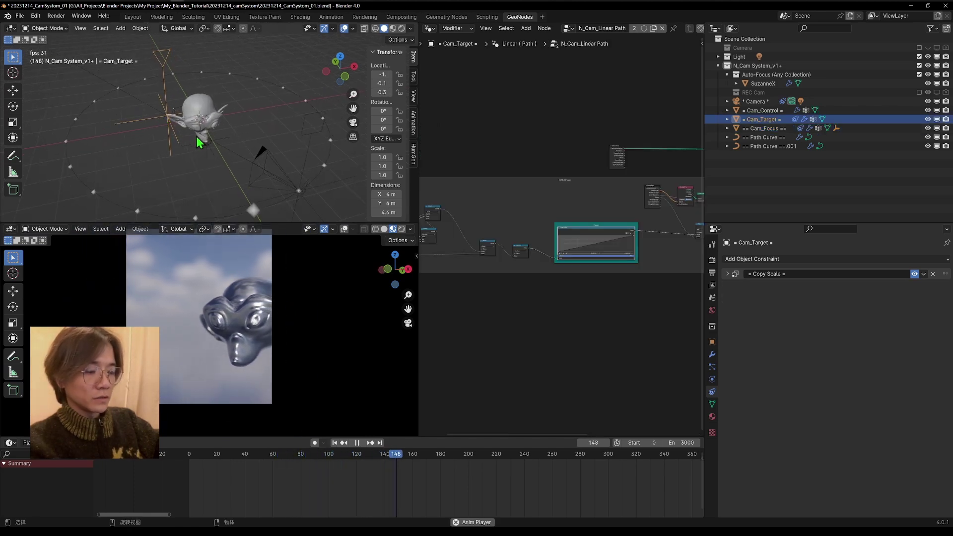
key(g)
scroll(237, 170, up, 2)
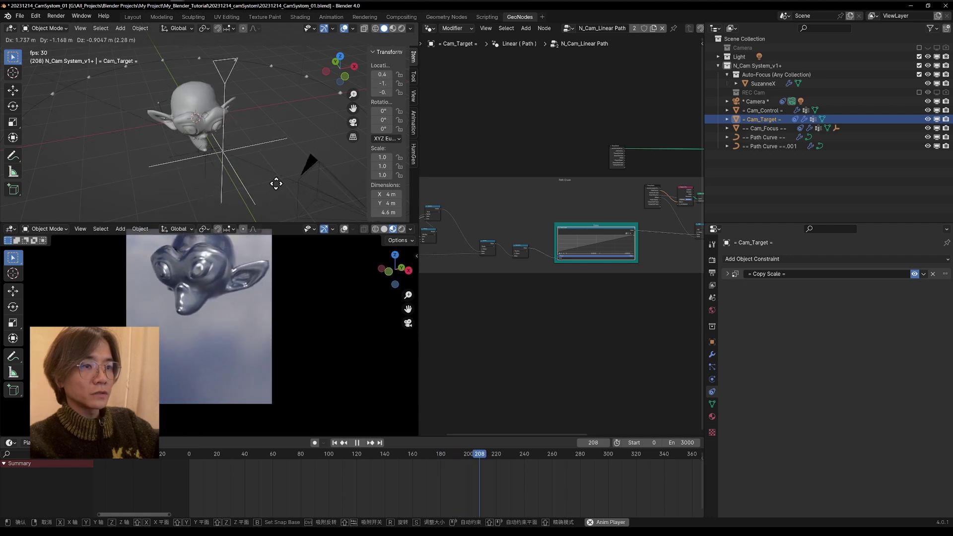
click(221, 157)
key(g)
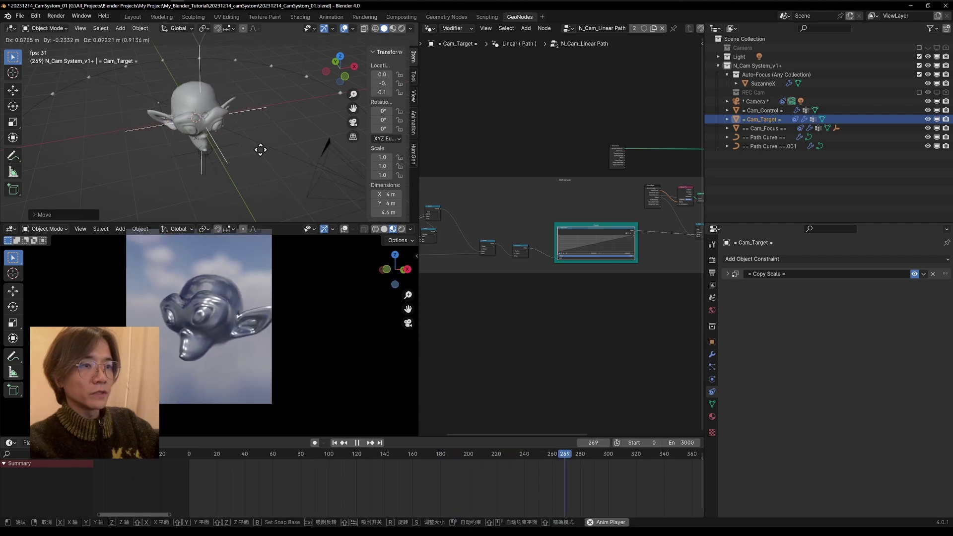
click(257, 149)
Step: Enlarge the camera view and turn Cam_Focus's Always Follow "Target" Copy Location constraint back on
drag(261, 224, 268, 193)
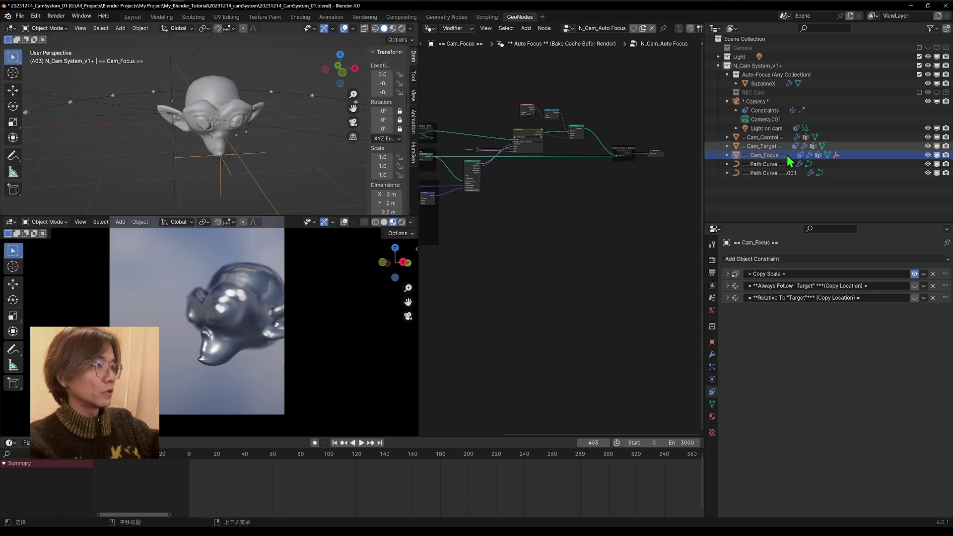
click(914, 285)
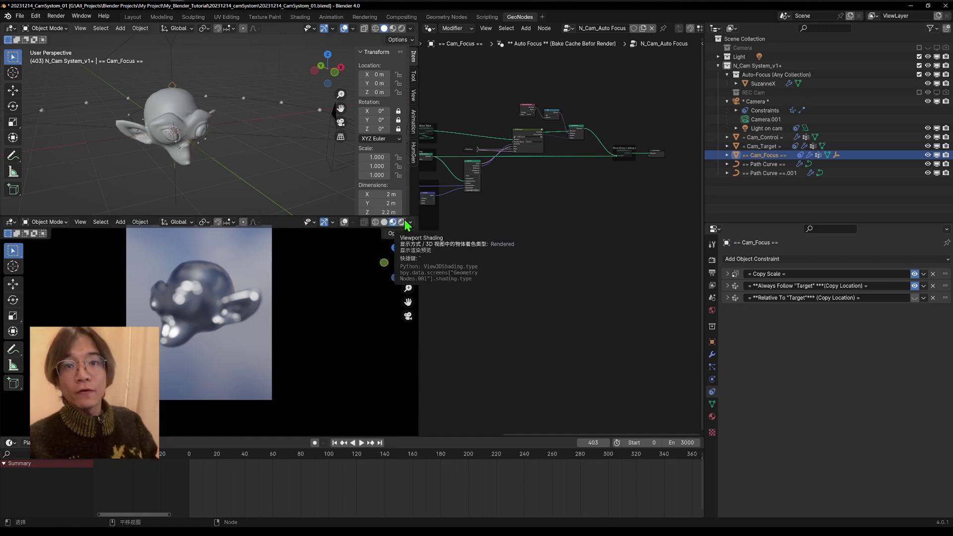
Step: Enable Cam_Focus's Auto Focus modifier for viewport and render, and expand its settings in a widened properties area
click(711, 354)
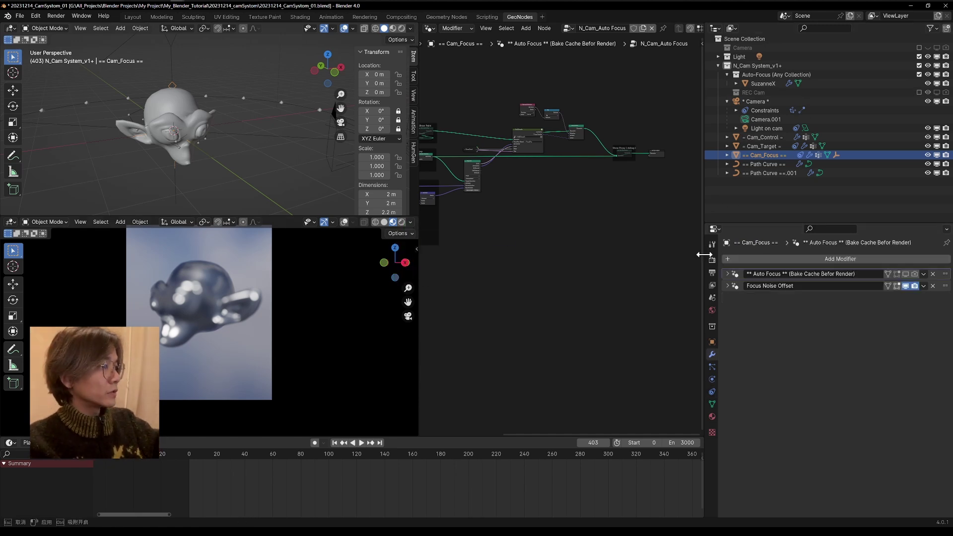
drag(704, 253, 647, 248)
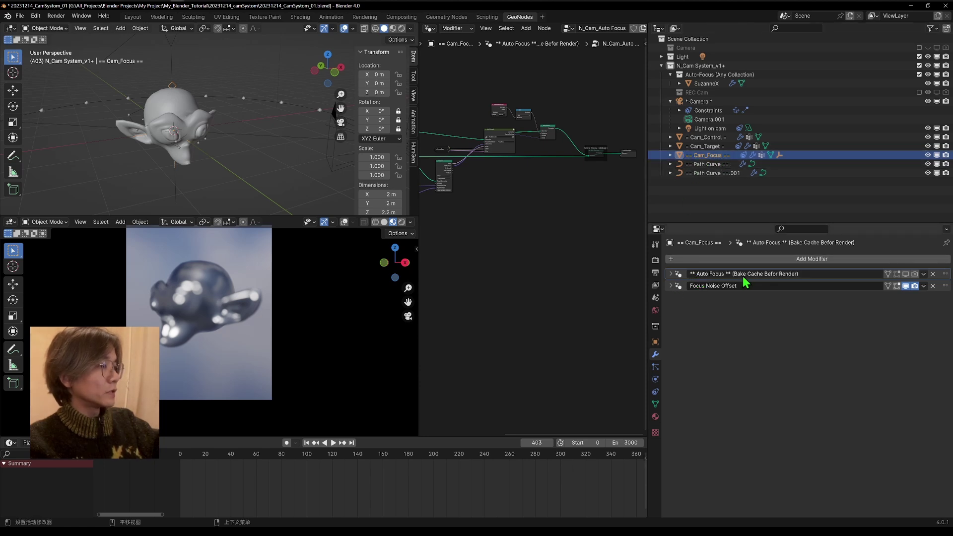
click(906, 274)
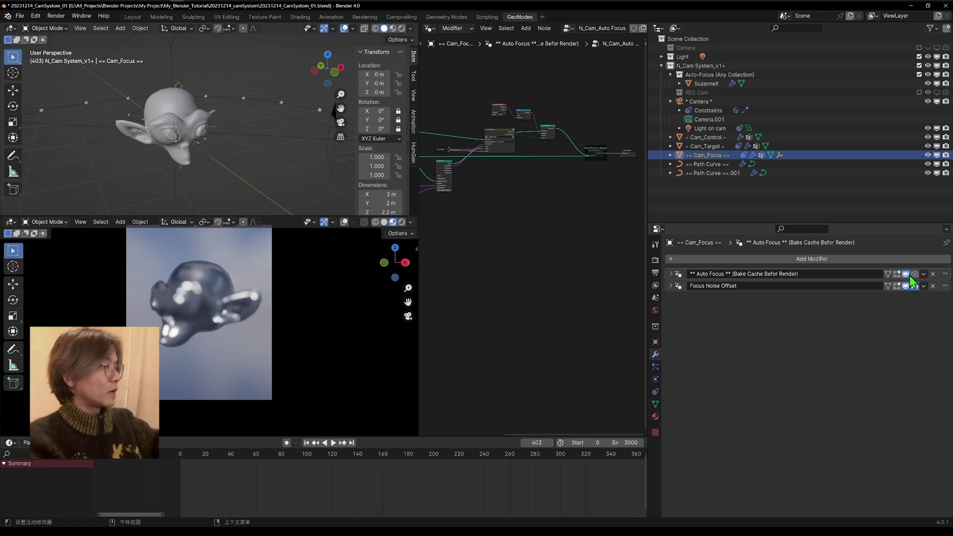
click(679, 276)
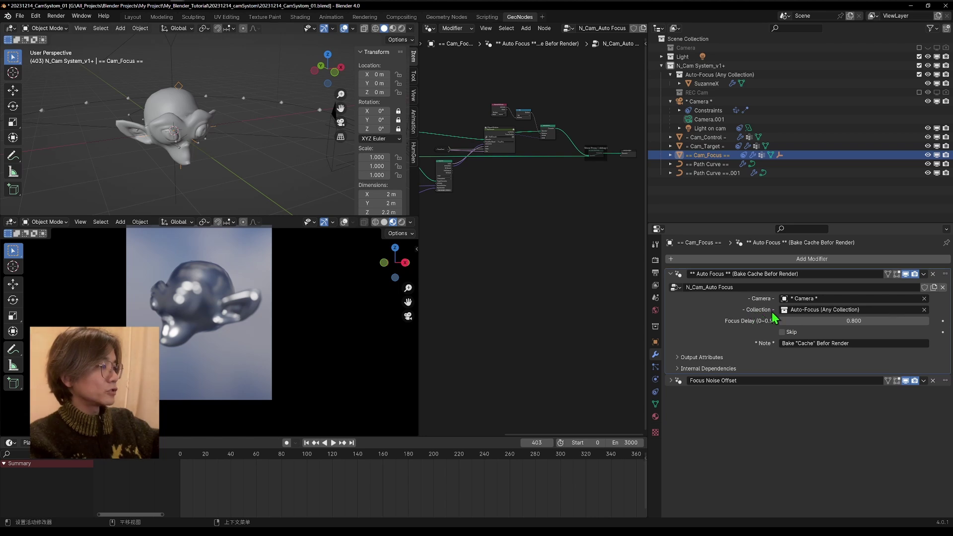
Step: Examine the Auto-Focus (Any Collection) collection, its SuzanneX object and the path curve outside it, and return to Cam_Focus
click(749, 76)
scroll(216, 270, down, 3)
scroll(246, 177, down, 2)
middle_drag(246, 176, 245, 147)
click(727, 83)
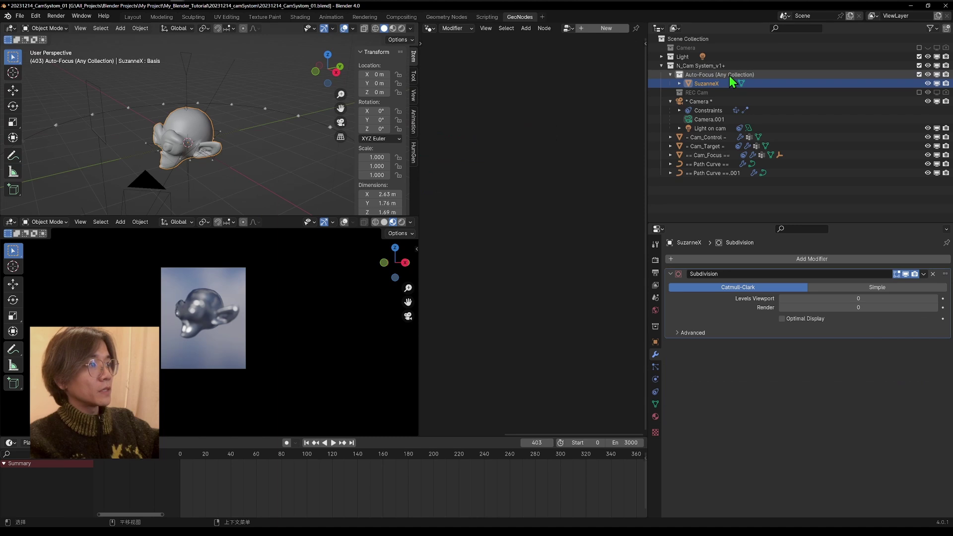
click(710, 146)
click(705, 165)
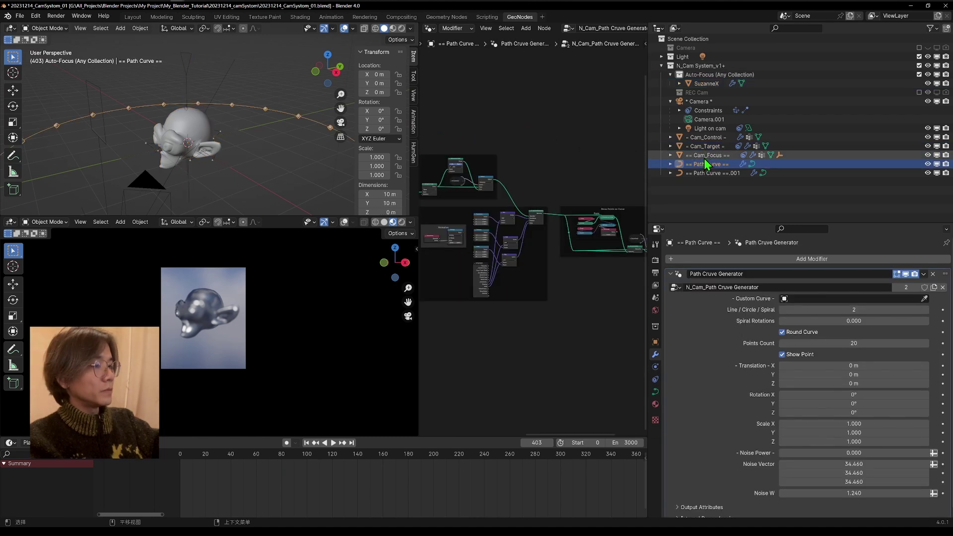
middle_drag(219, 148, 250, 126)
scroll(250, 126, up, 2)
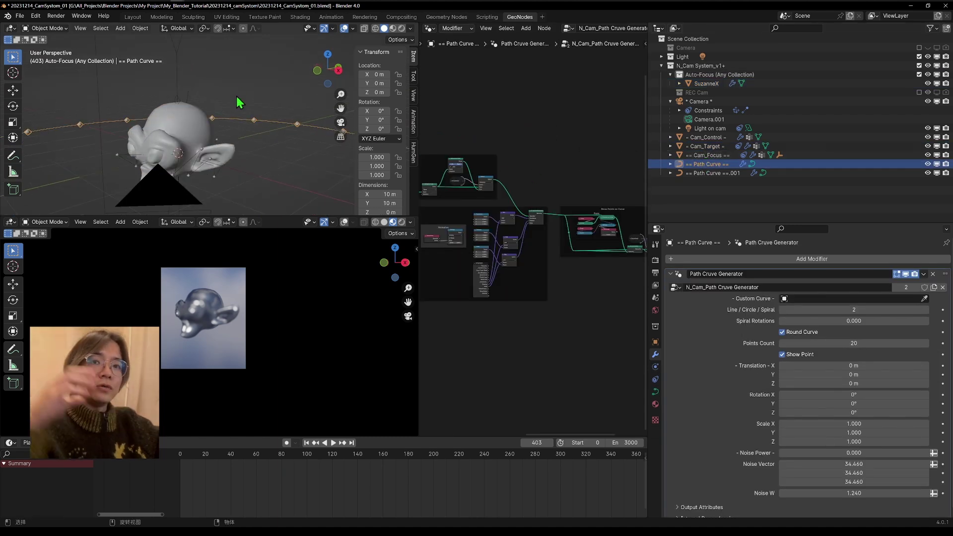
click(704, 83)
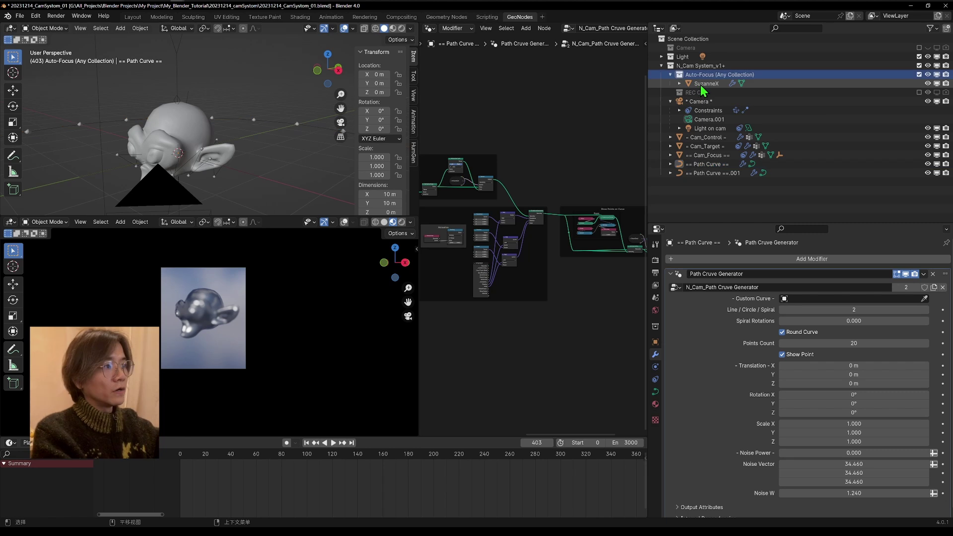
click(727, 76)
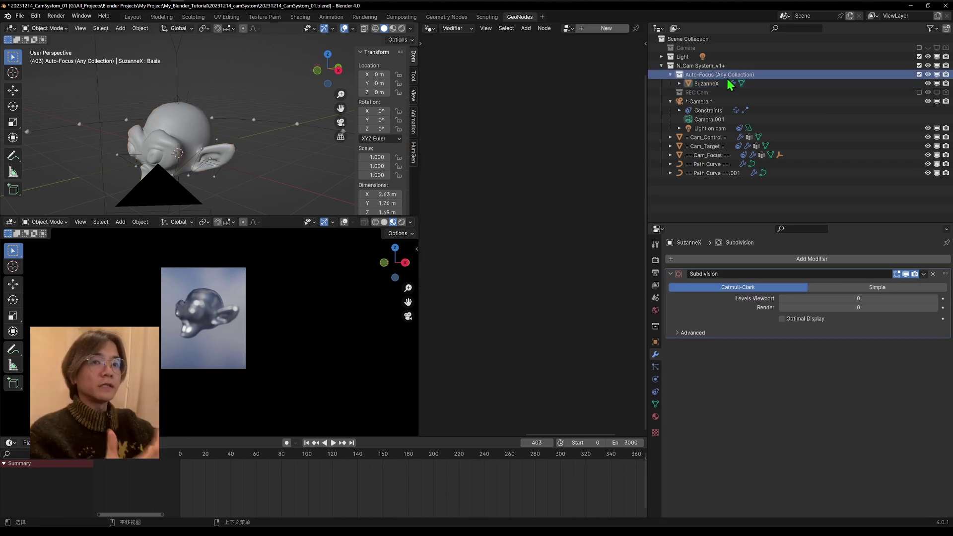
scroll(179, 181, up, 4)
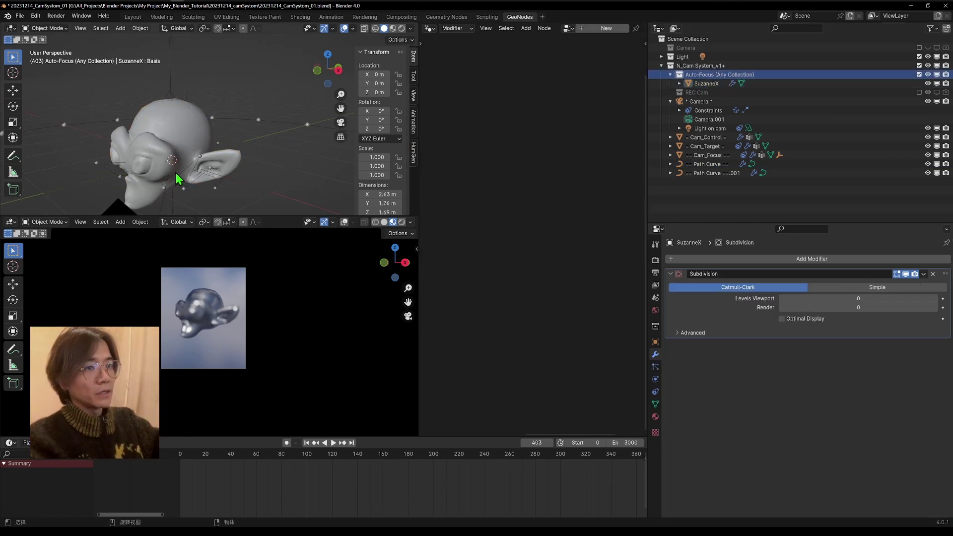
scroll(189, 143, down, 2)
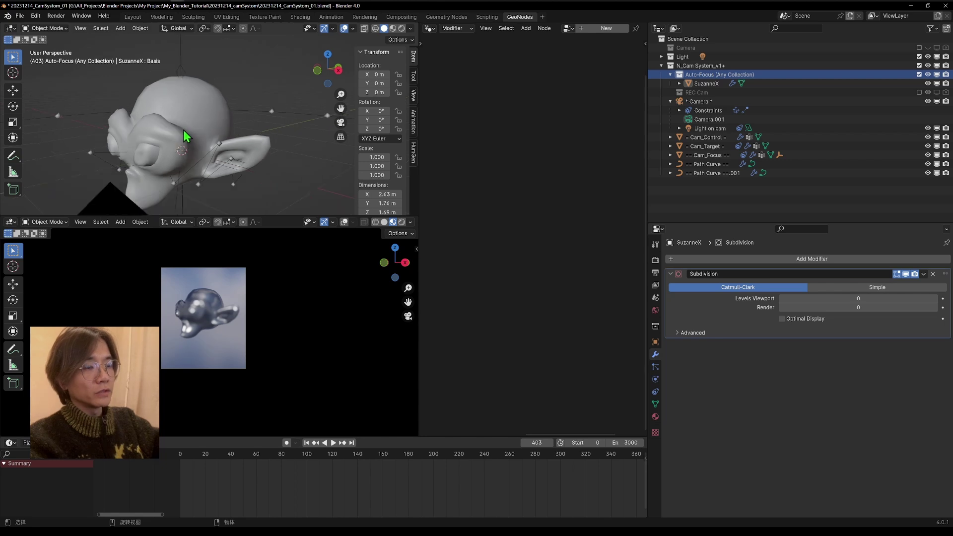
click(706, 164)
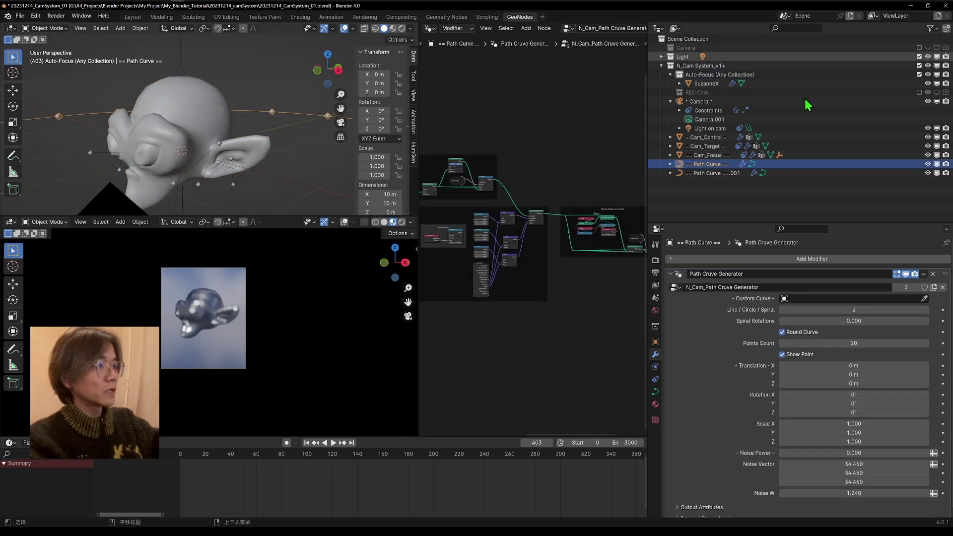
scroll(228, 169, down, 3)
middle_drag(227, 169, 223, 139)
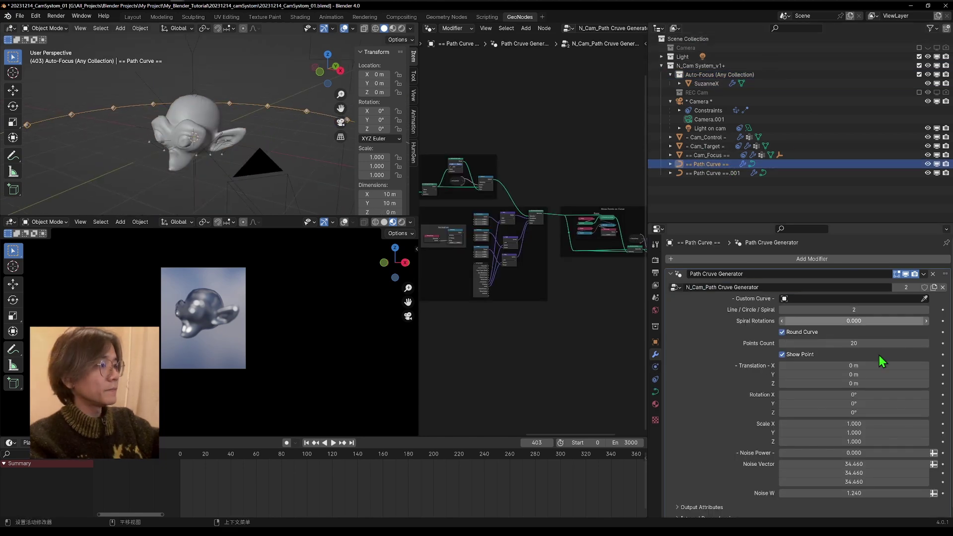
key(ctrl+z)
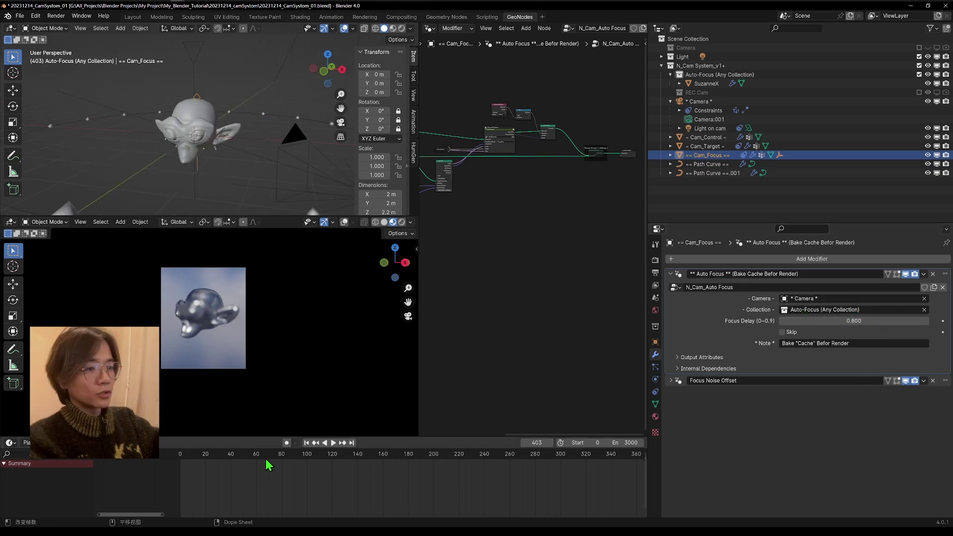
Step: Return the timeline to frame 0 and enlarge the 3D viewport around the camera path
drag(266, 462, 223, 463)
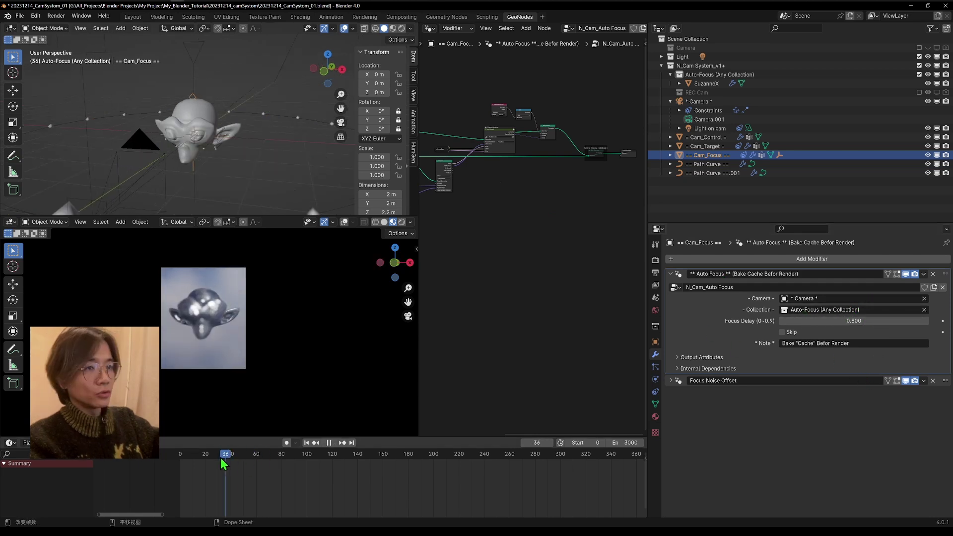
drag(272, 216, 272, 283)
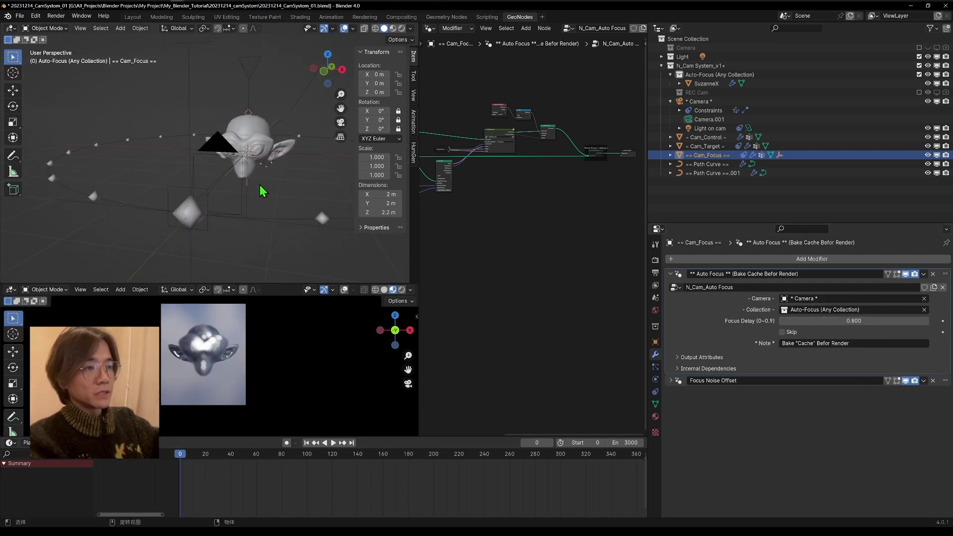
middle_drag(262, 190, 252, 194)
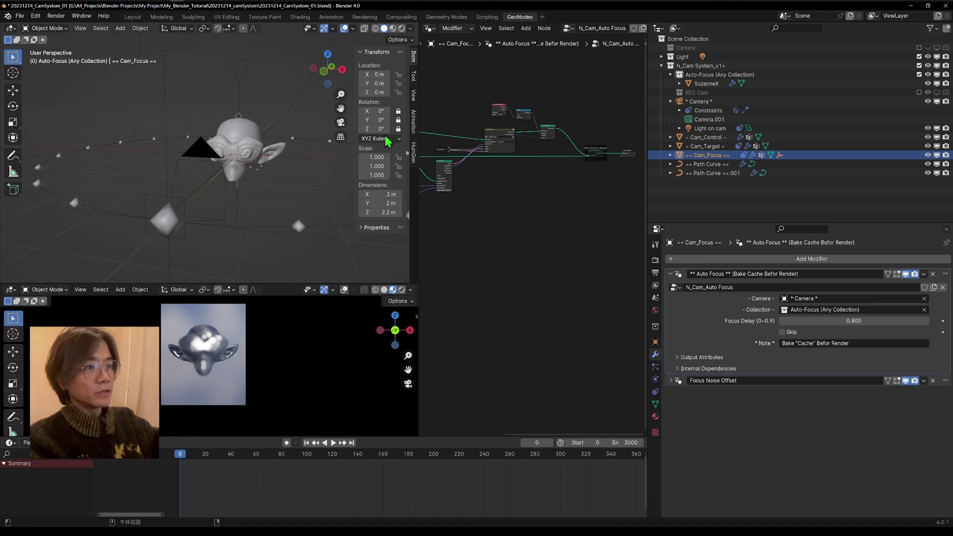
drag(355, 159, 441, 163)
Step: Look inside the nested node group of N_Cam_Auto Focus and go back to the parent node tree
scroll(530, 164, up, 8)
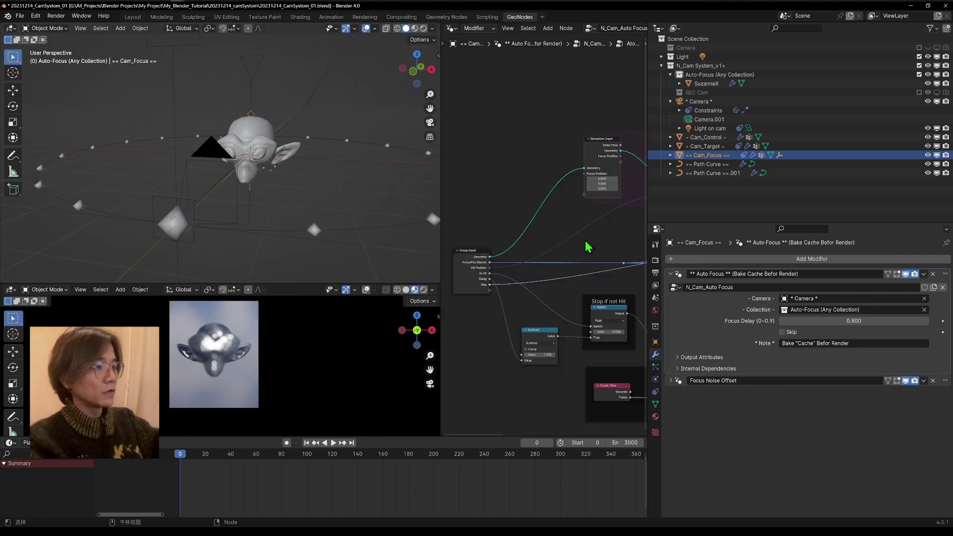
scroll(581, 263, down, 7)
key(Tab)
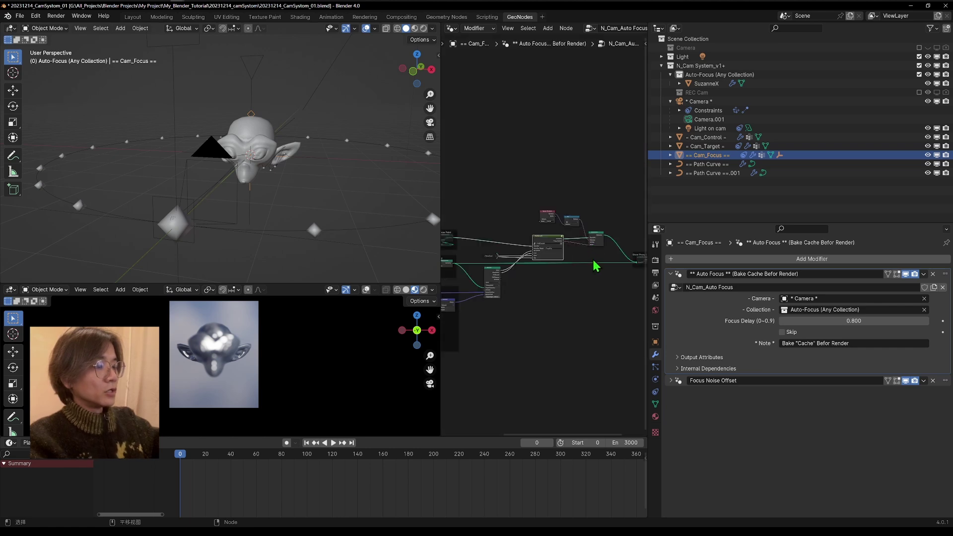
scroll(248, 337, up, 5)
Step: Enlarge the camera view and play the animation, examining from several angles how Cam_Focus follows the SuzanneX surface
drag(238, 282, 248, 183)
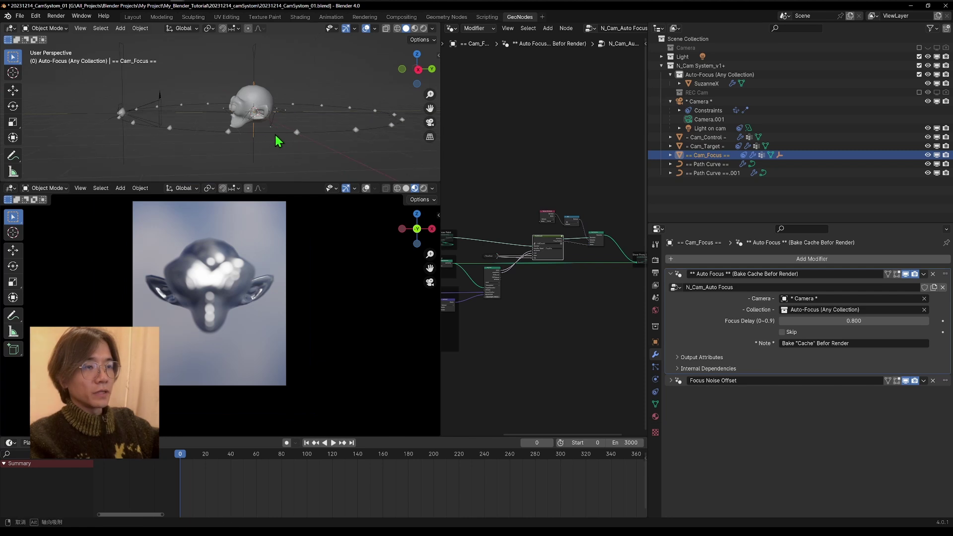
key(space)
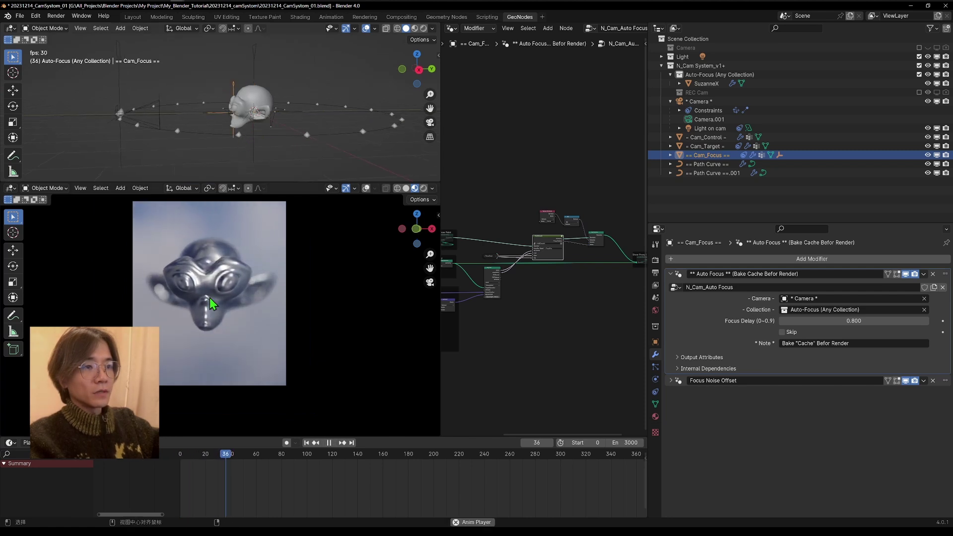
middle_drag(268, 129, 338, 133)
scroll(217, 97, up, 2)
scroll(217, 97, up, 1)
scroll(261, 130, up, 2)
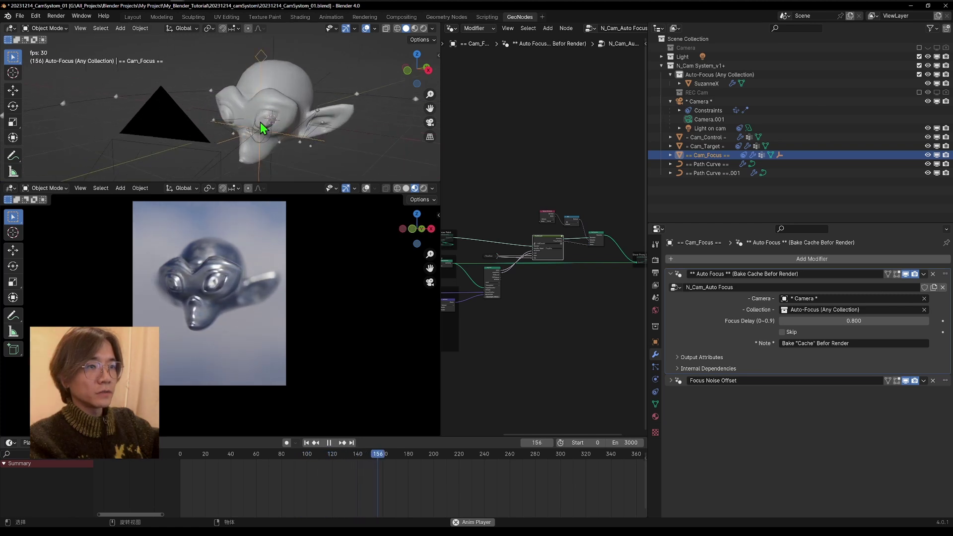
middle_drag(260, 133, 282, 20)
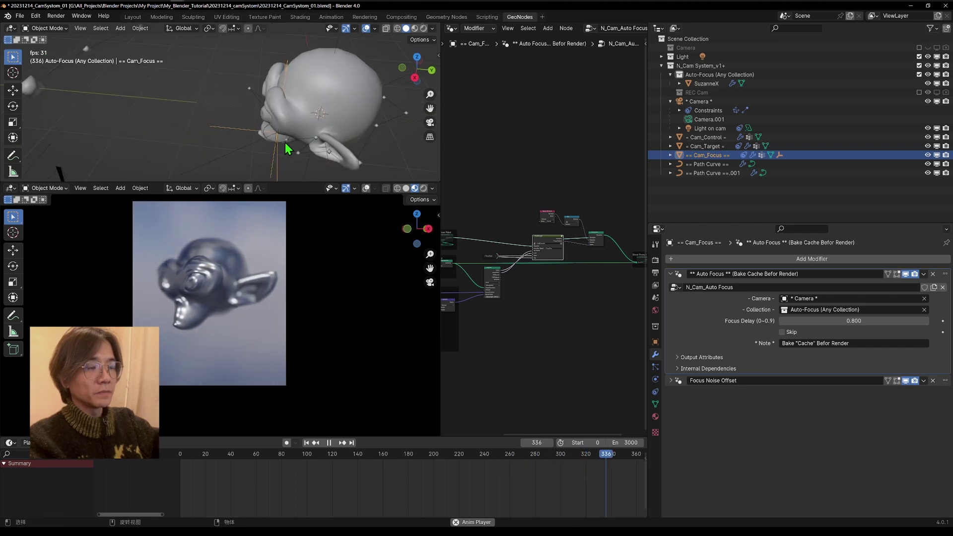
middle_drag(286, 143, 266, 127)
Step: Duplicate the SuzanneX head and place the copy beside the original, inside the camera path
click(311, 103)
key(shift+d)
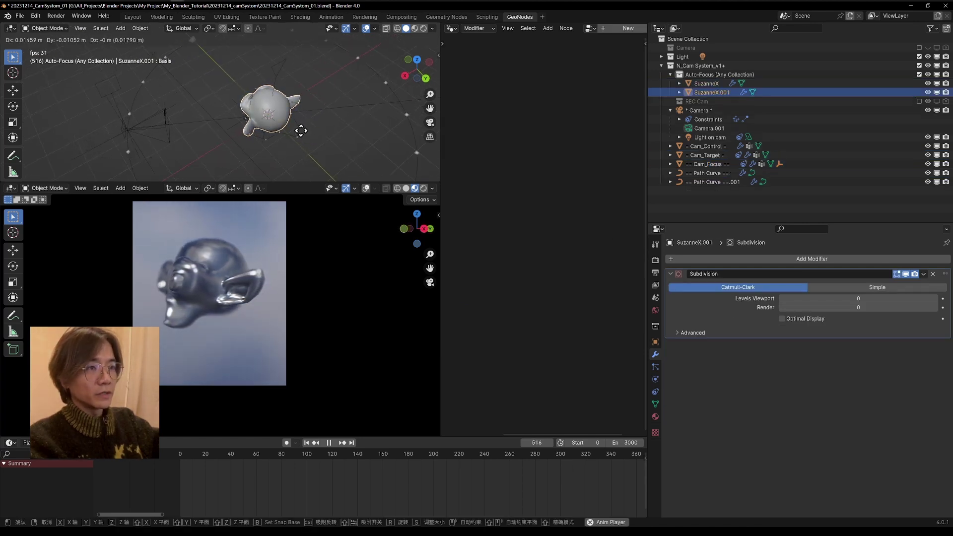
click(231, 151)
middle_drag(230, 150, 243, 66)
scroll(243, 66, up, 3)
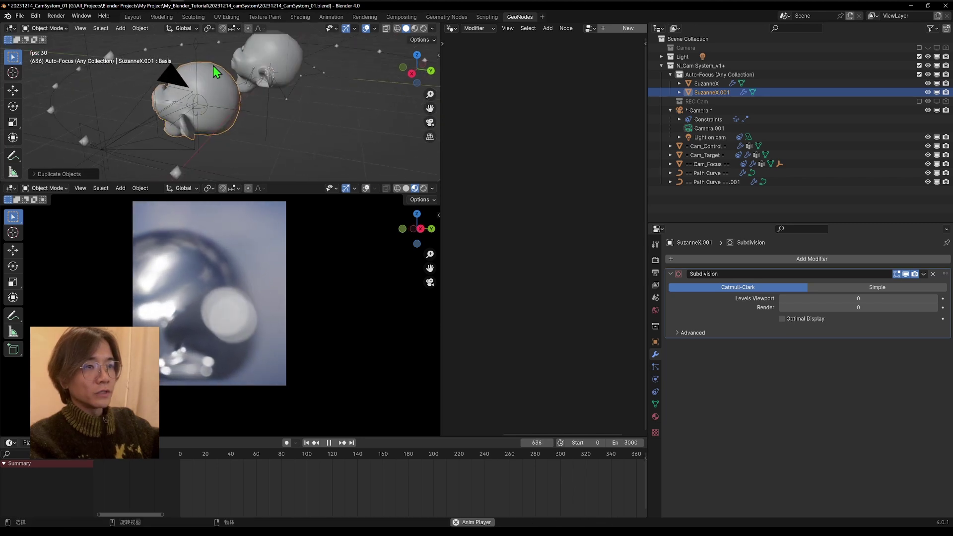
Step: Select Cam_Focus and watch how it shifts between the two heads during playback
click(228, 73)
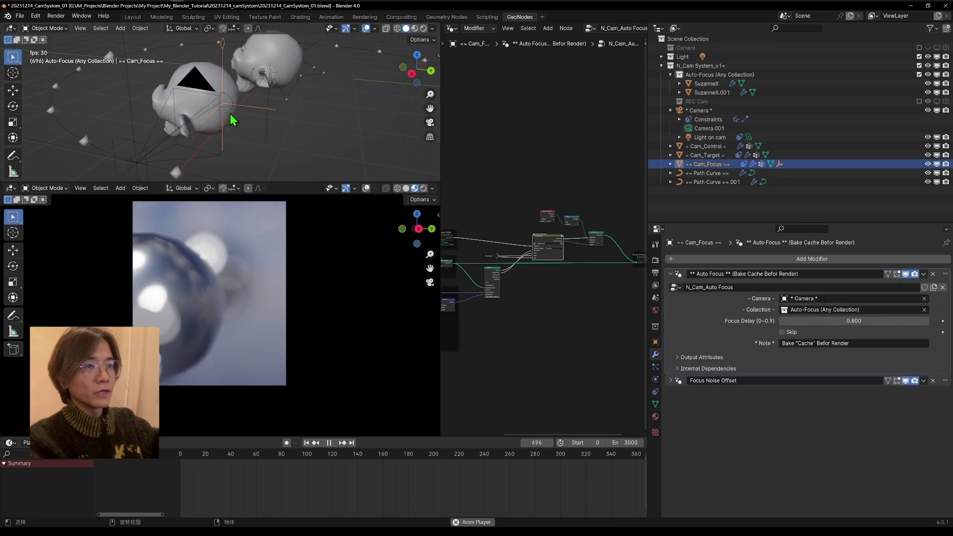
middle_drag(227, 117, 196, 120)
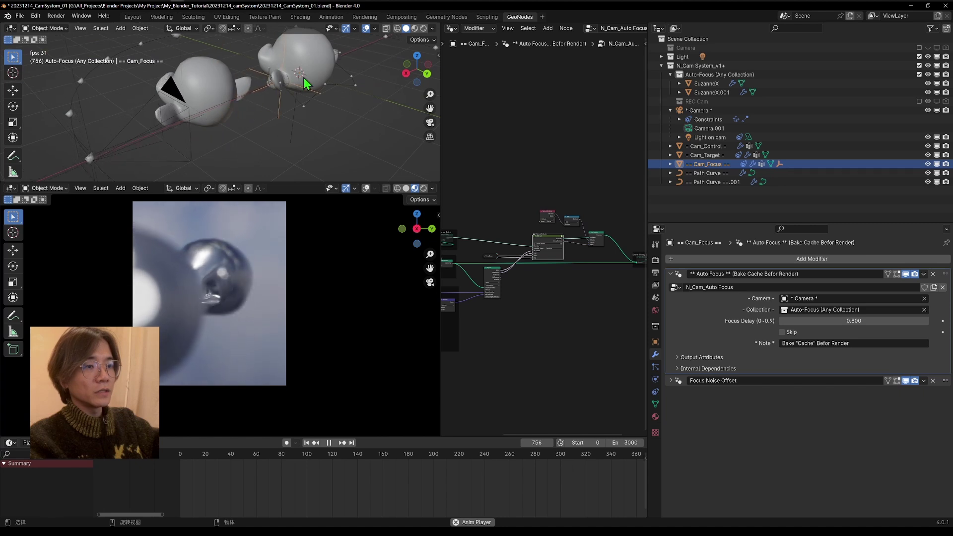
scroll(233, 101, down, 3)
Step: Duplicate the copied head and place the new one about 5 m away, on the other side of the original SuzanneX
click(224, 82)
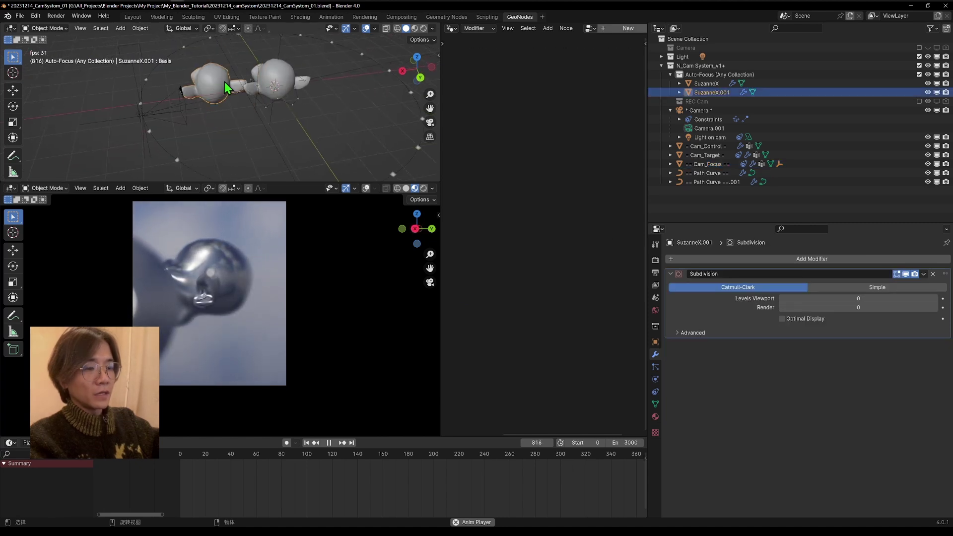
key(shift+d)
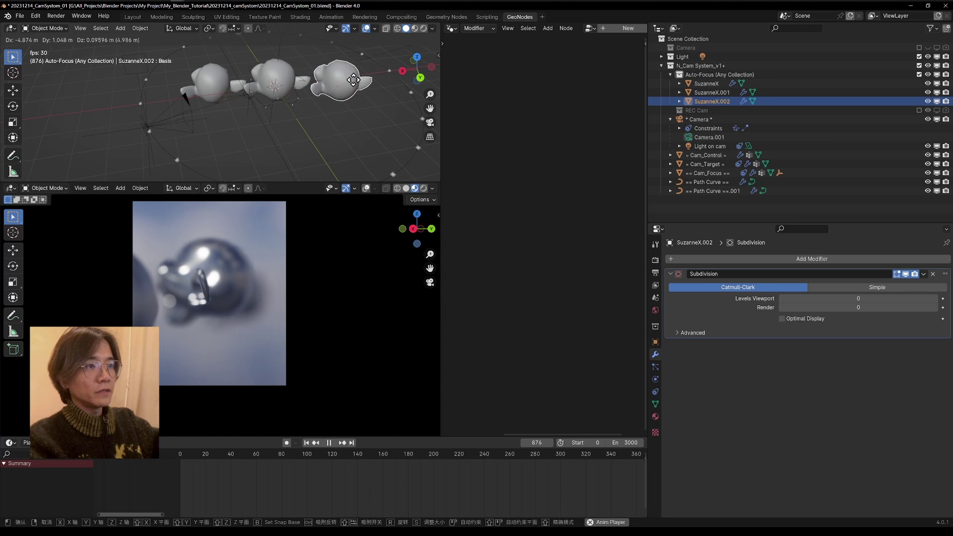
click(352, 81)
middle_drag(352, 82, 270, 142)
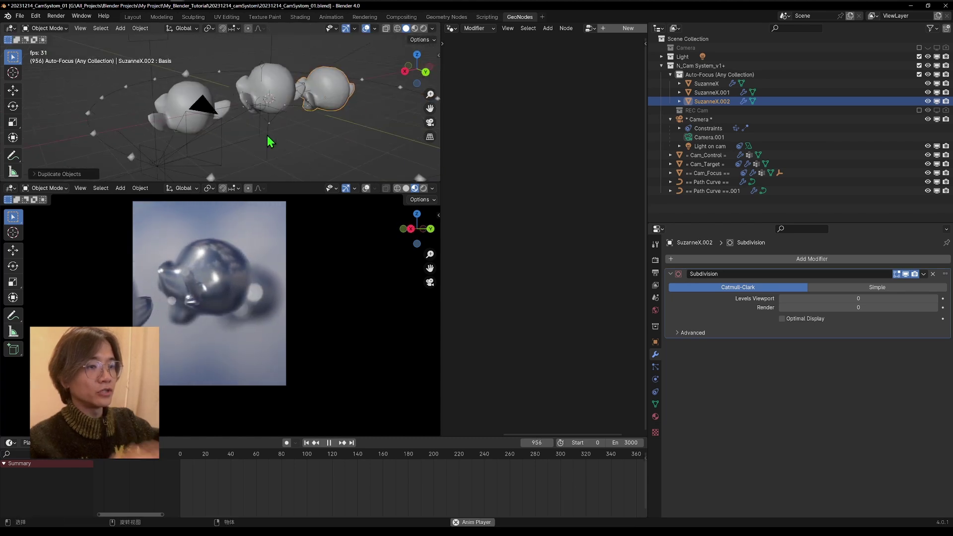
Step: Replay parts of the animation from different frames and angles, examining how the camera's focus shifts among the three heads
key(space)
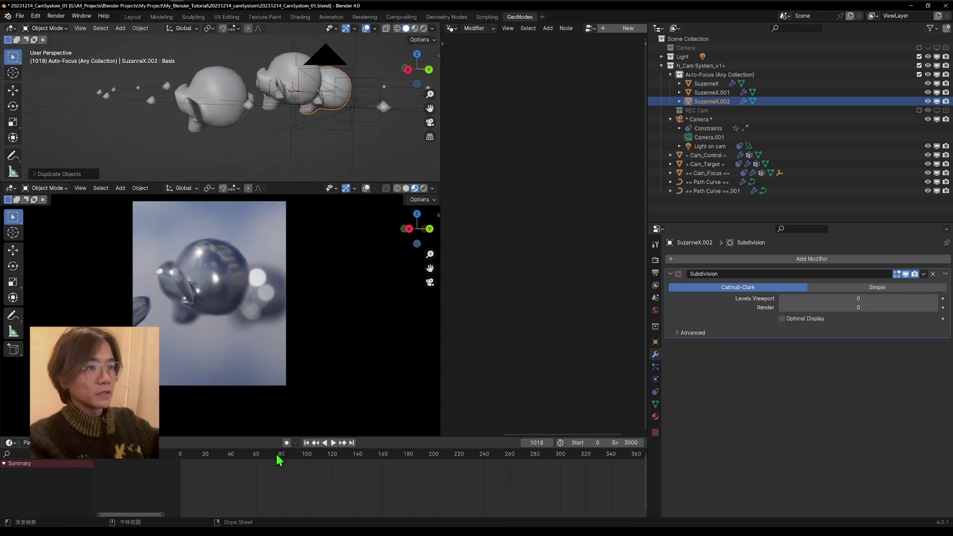
drag(276, 455, 271, 457)
key(space)
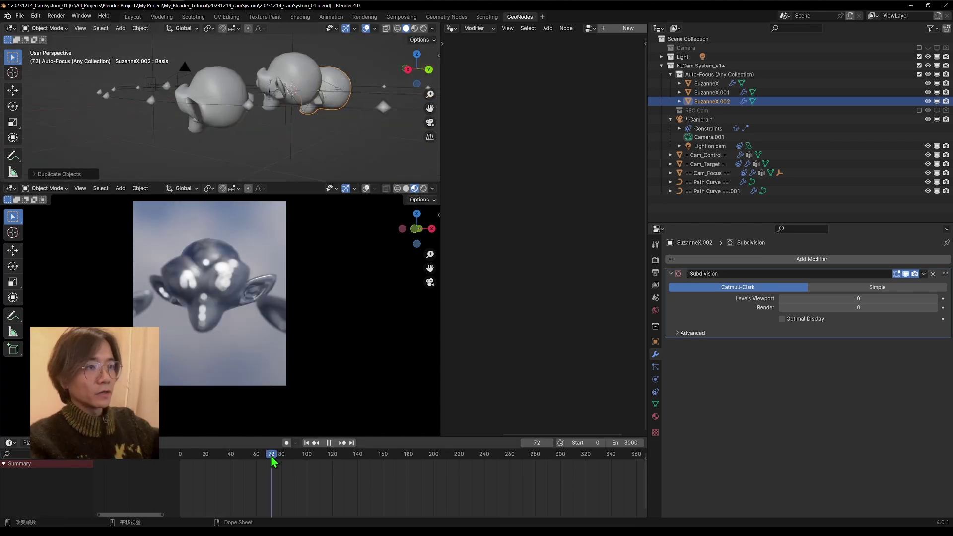
middle_drag(263, 85, 318, 125)
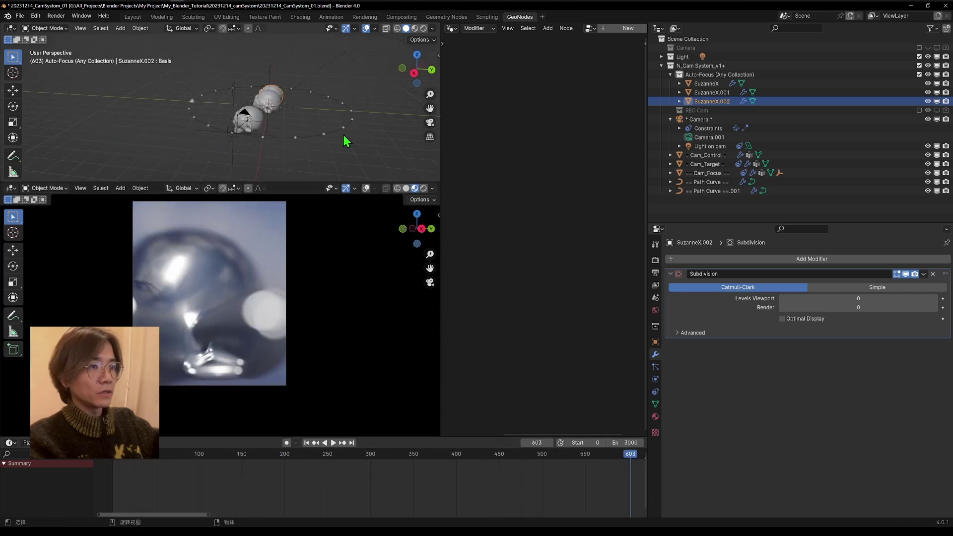
middle_drag(344, 135, 139, 144)
middle_drag(642, 481, 372, 492)
scroll(212, 92, up, 5)
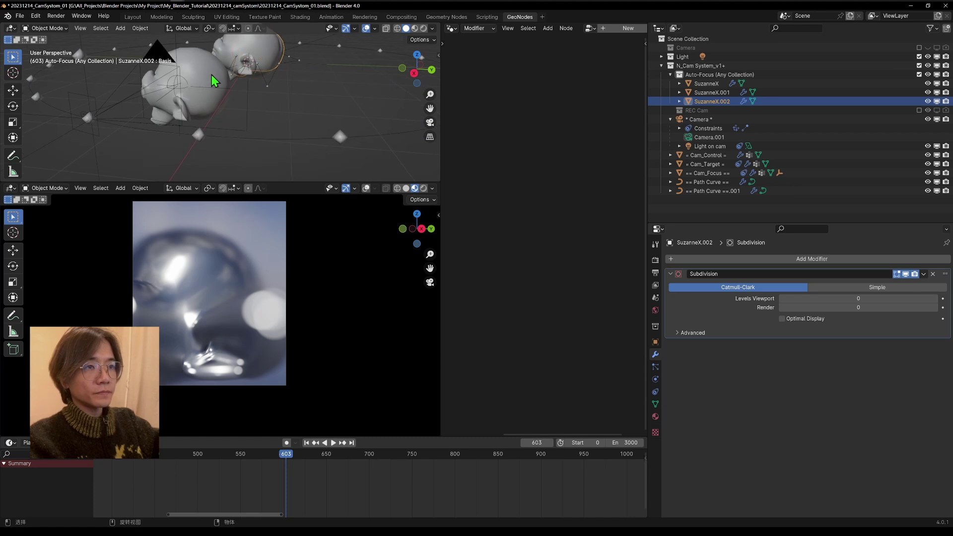
key(space)
middle_drag(214, 125, 198, 149)
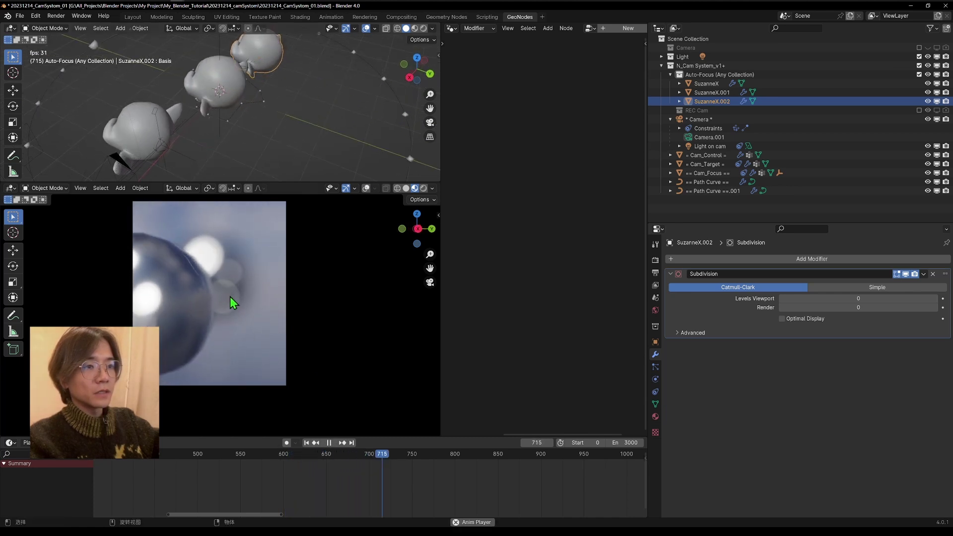
key(space)
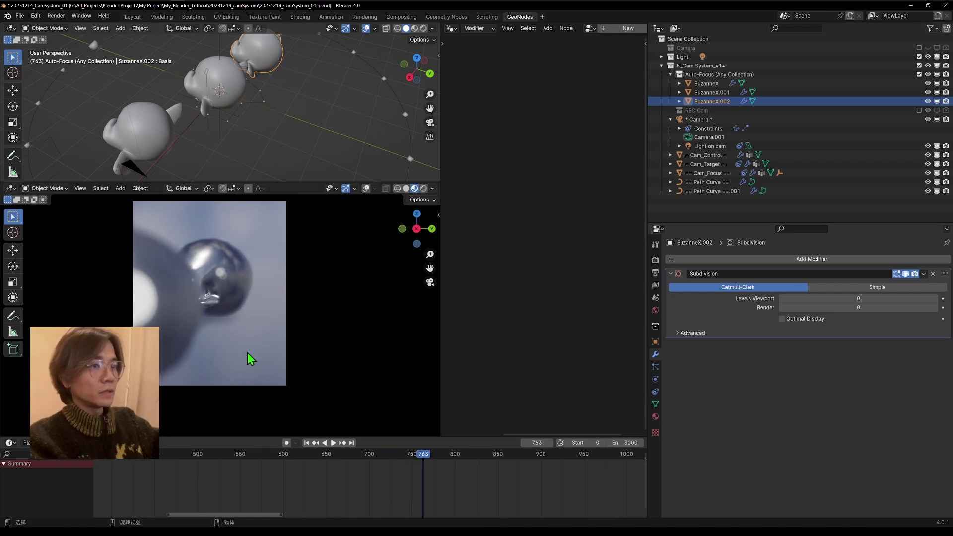
Step: Select Cam_Focus and replay the animation from frame 688 to watch how it switches between heads
drag(410, 457, 368, 469)
click(709, 173)
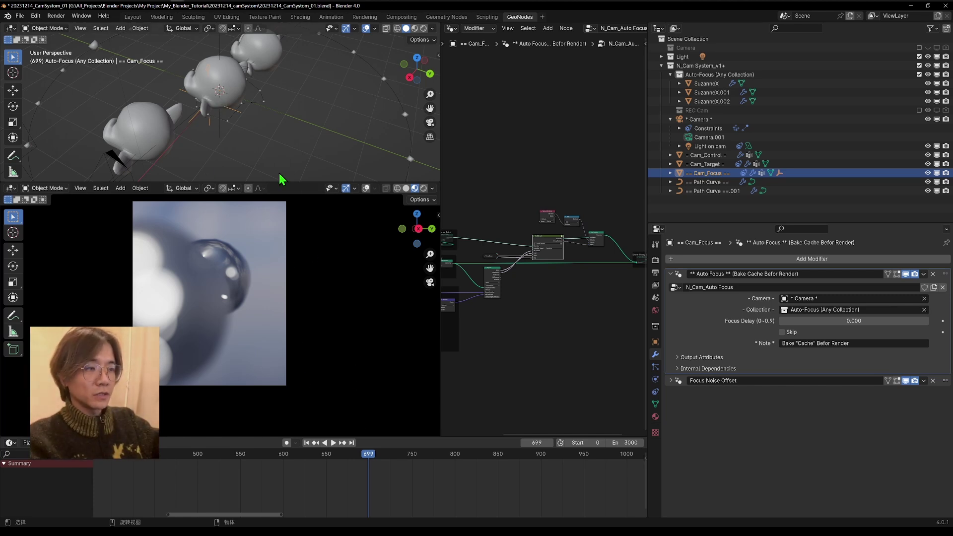
click(358, 455)
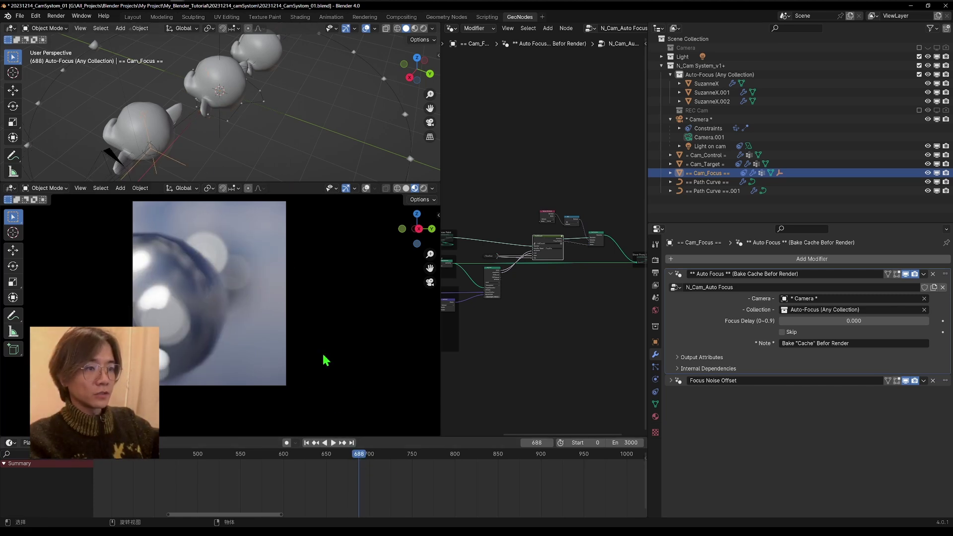
key(space)
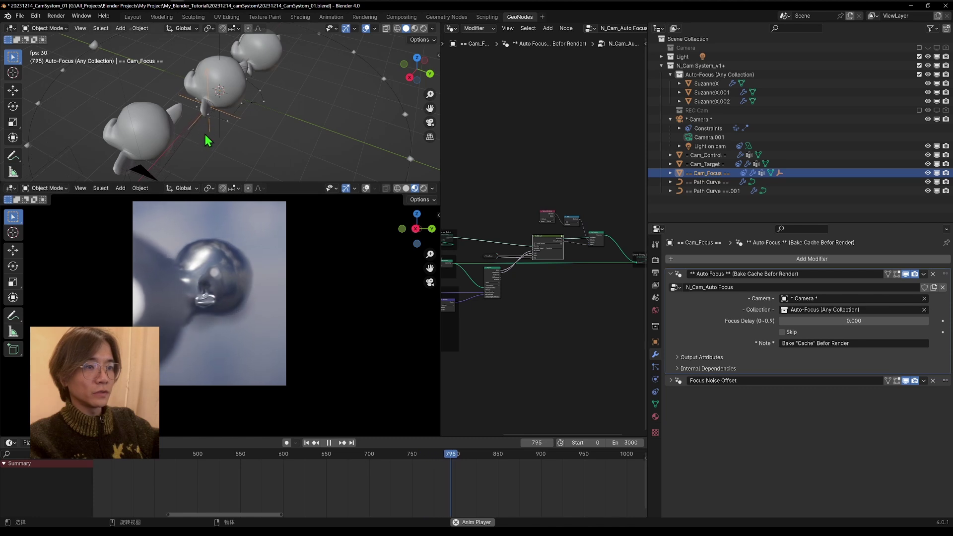
Step: Return to frame 668, set the Auto Focus modifier's Focus Delay to 0.95 and play the animation
drag(412, 463, 344, 475)
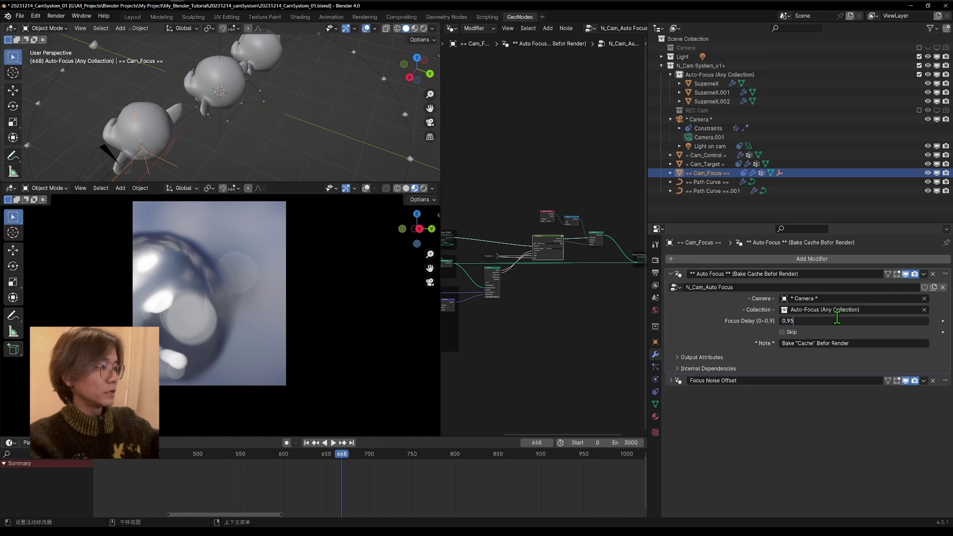
key(space)
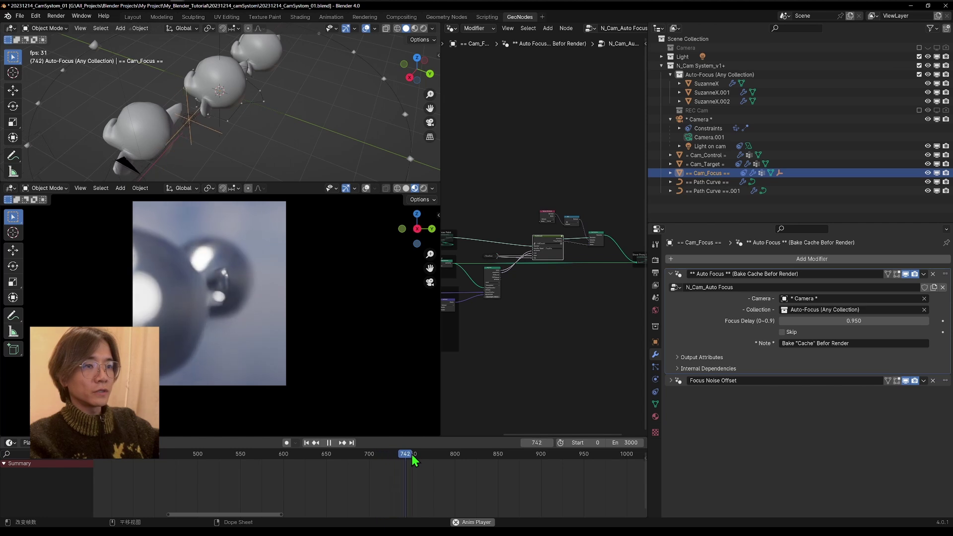
key(space)
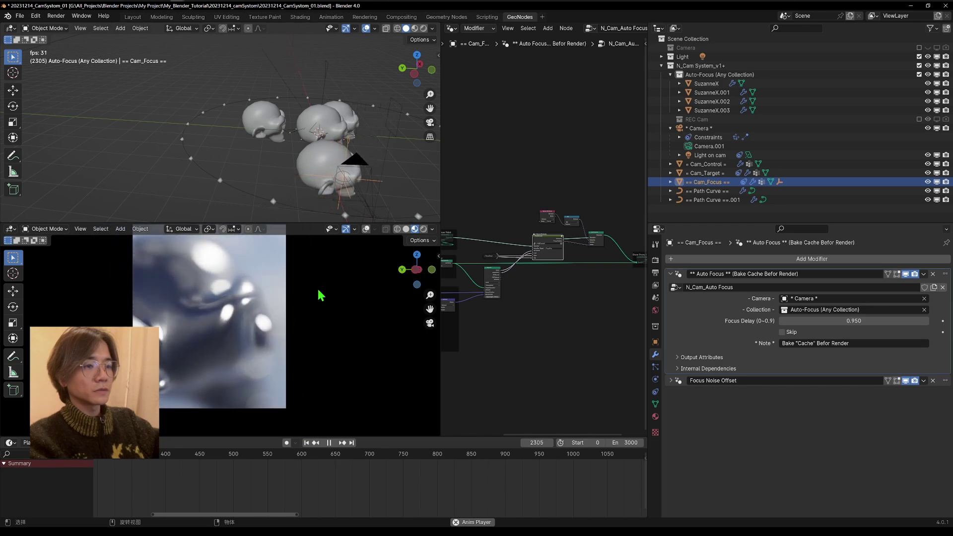
Step: Preview playback with Auto Focus's Skip option enabled, turn Skip back off and set Focus Delay to 0.8
key(space)
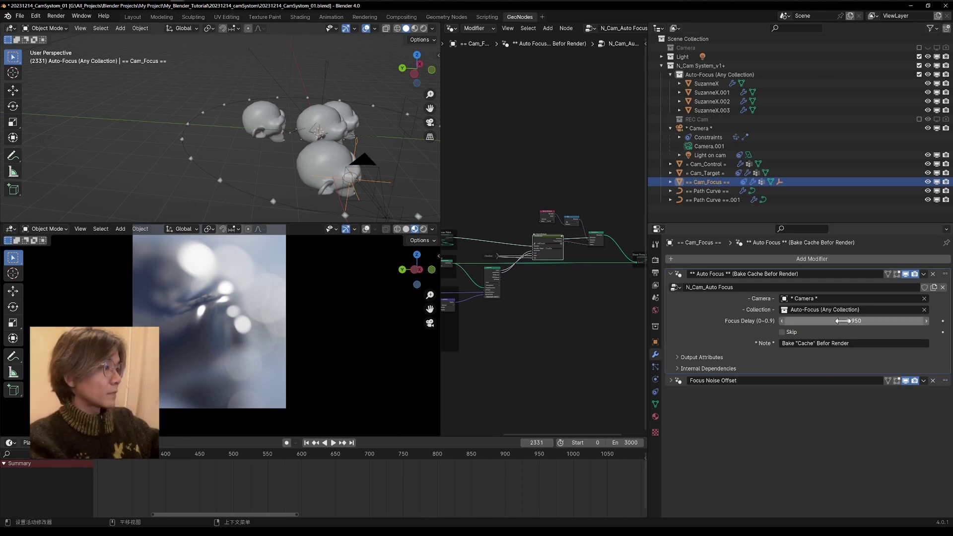
key(space)
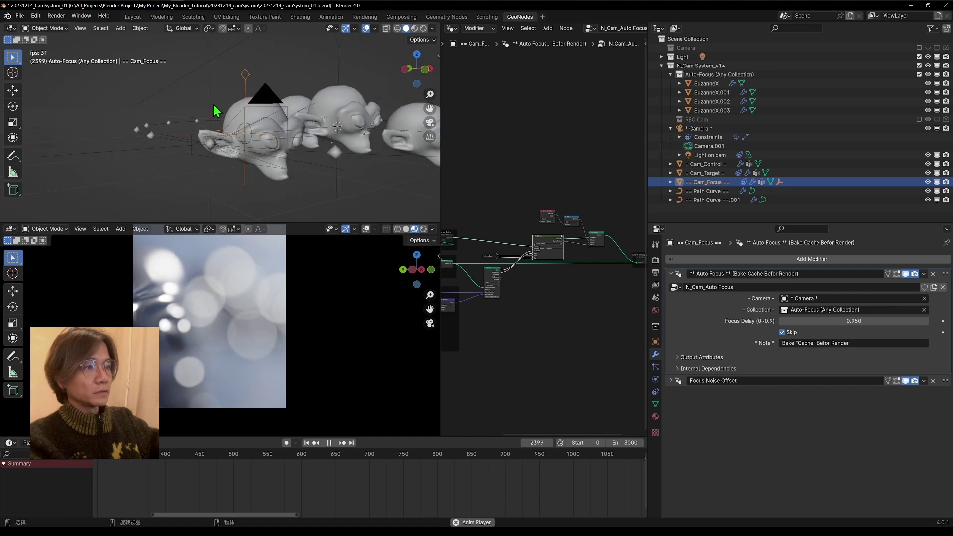
click(782, 332)
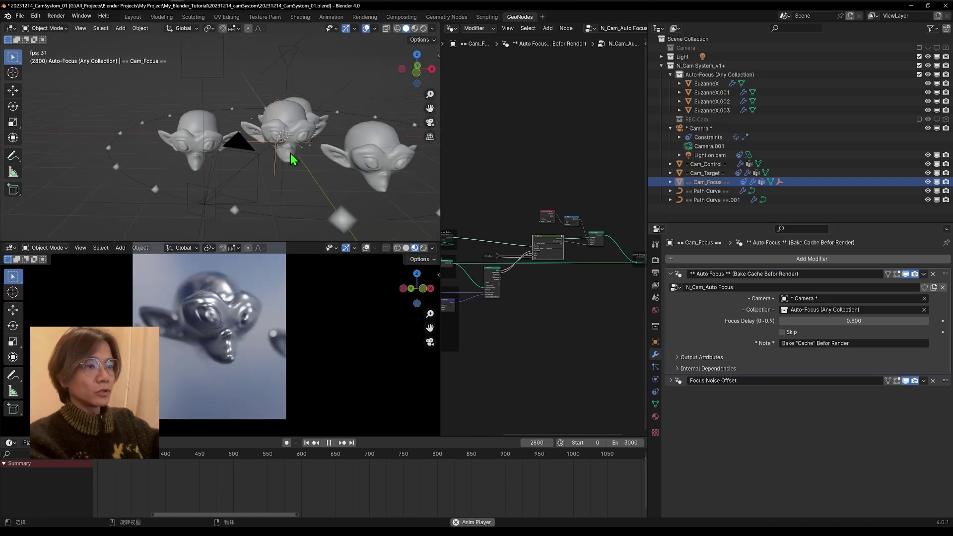
scroll(291, 153, up, 2)
scroll(183, 141, up, 2)
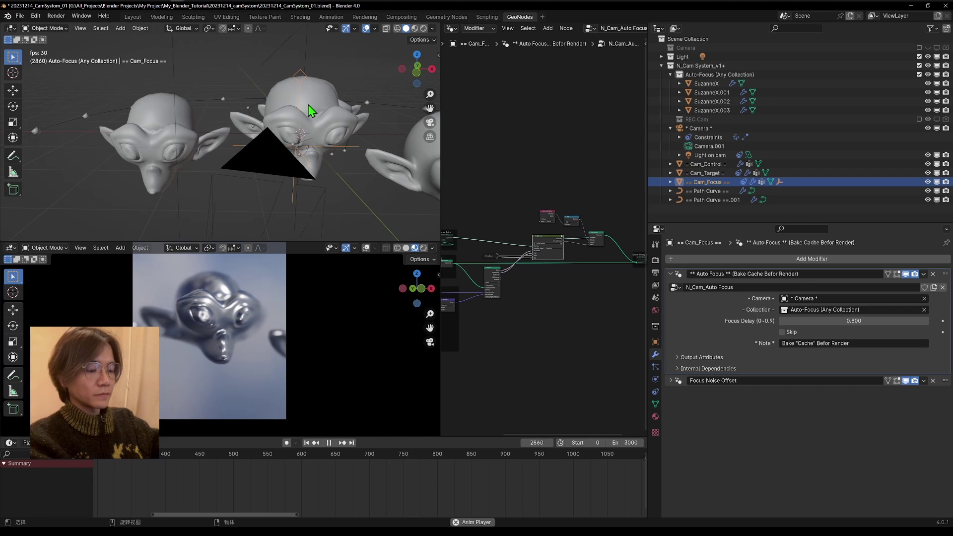
scroll(298, 85, down, 3)
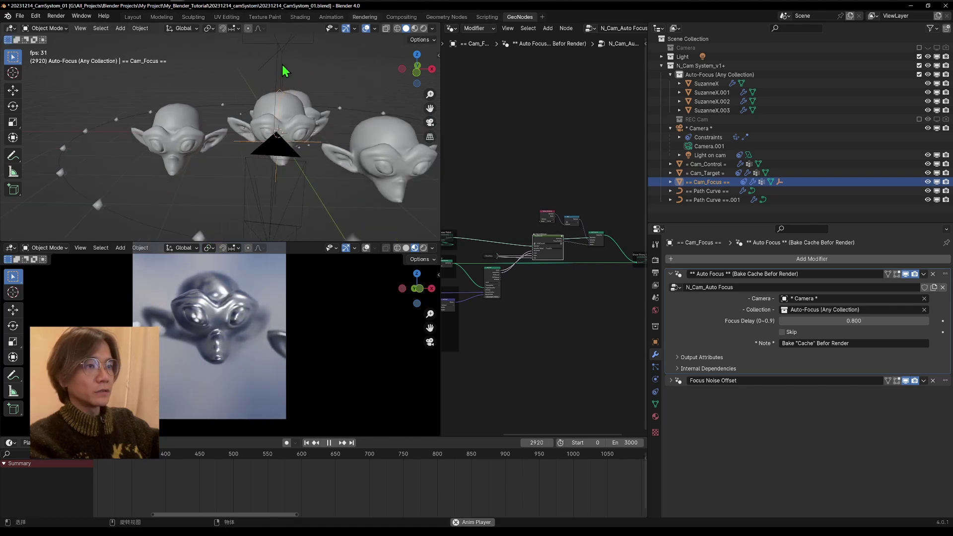
Step: Show Cam_Focus's object constraints and move Cam_Focus freely among the heads during playback
click(656, 381)
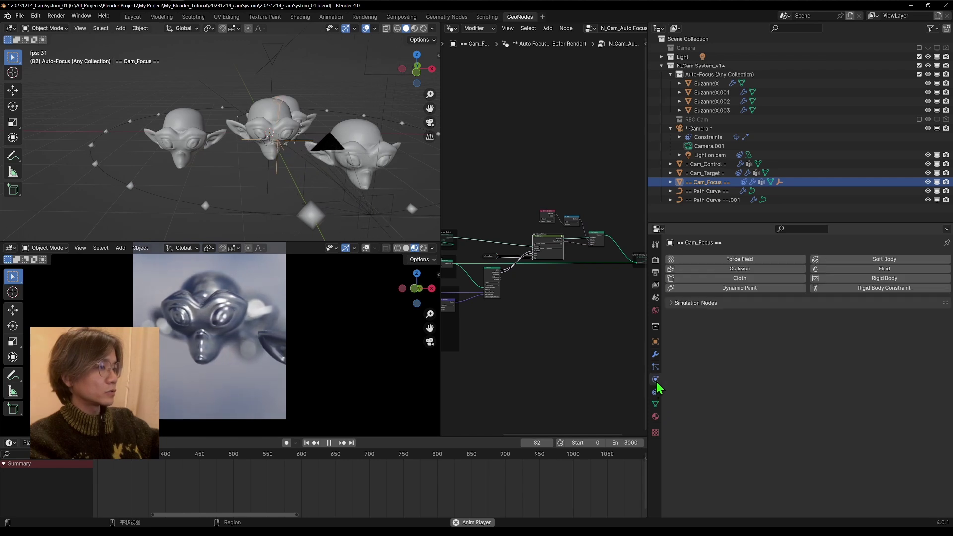
click(655, 392)
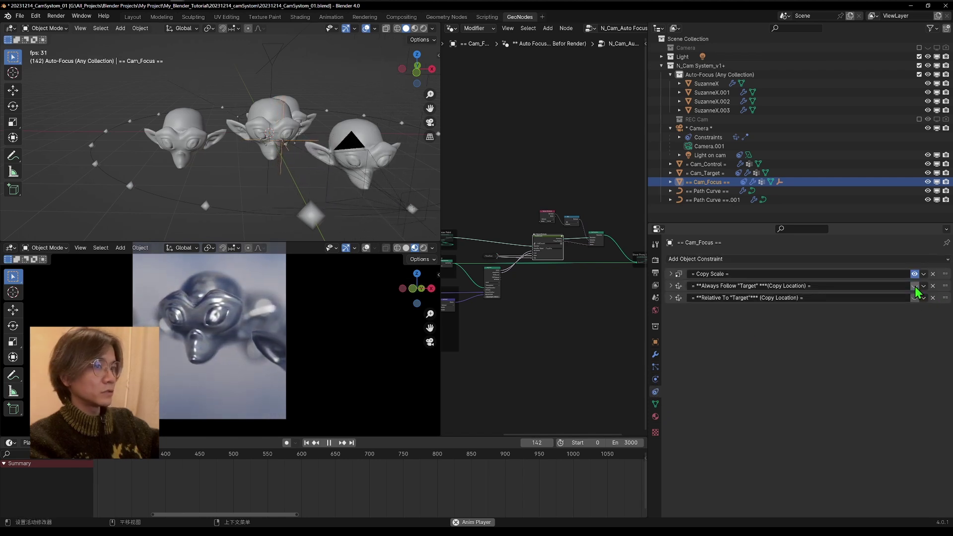
middle_drag(349, 143, 299, 121)
scroll(252, 148, up, 2)
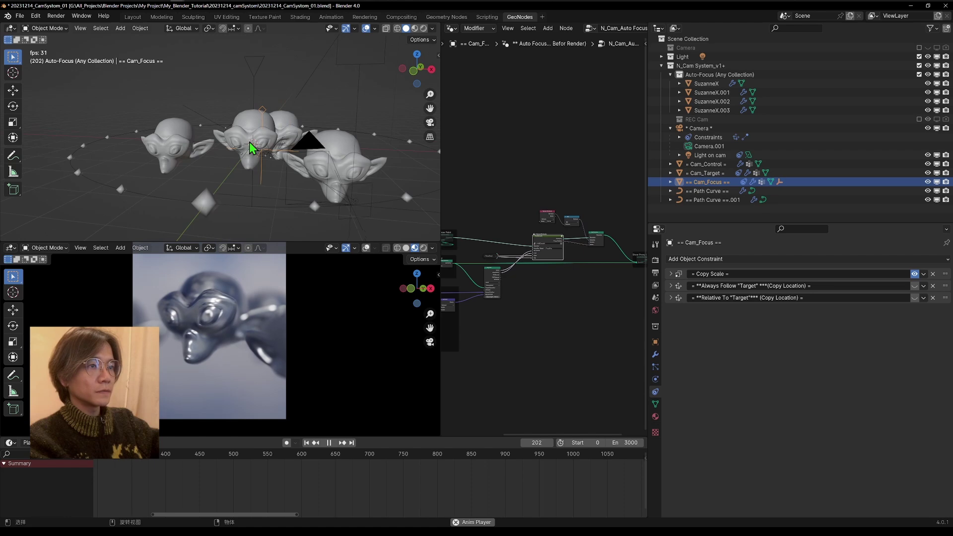
key(g)
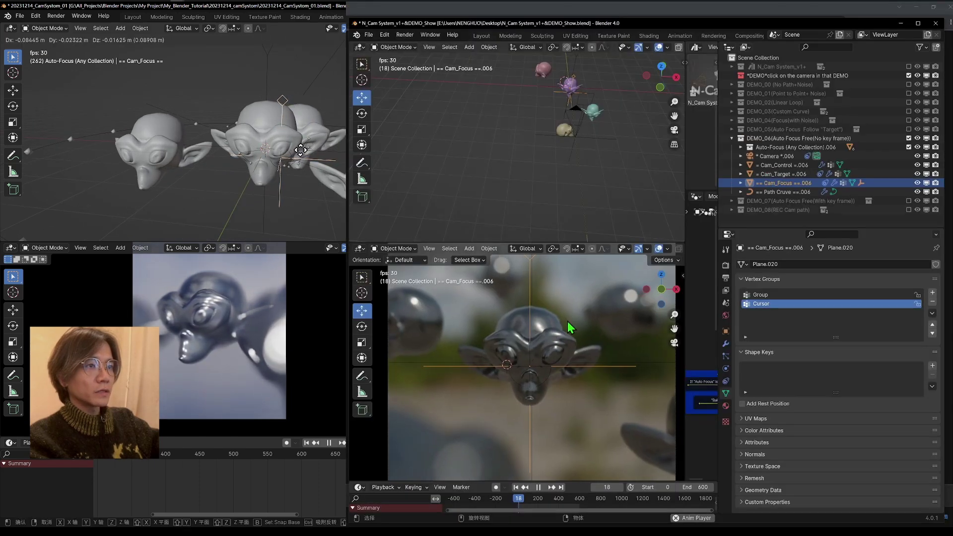
Step: In the N_Cam System_v1+&DEMO_Show file, repeatedly move Cam_Focus.006 across different heads during playback and enlarge the camera view
key(g)
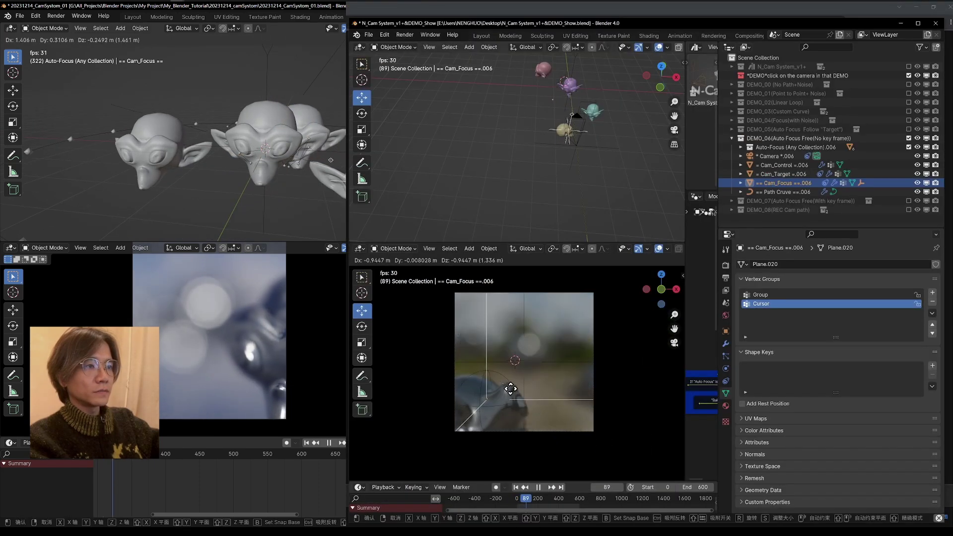
click(511, 389)
ctrl+middle_drag(513, 397, 517, 351)
key(g)
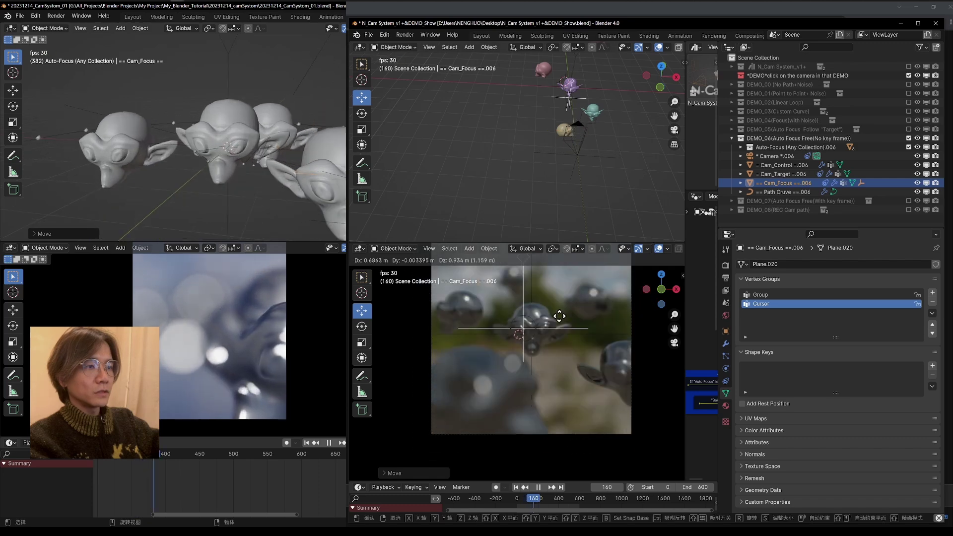
click(498, 313)
key(g)
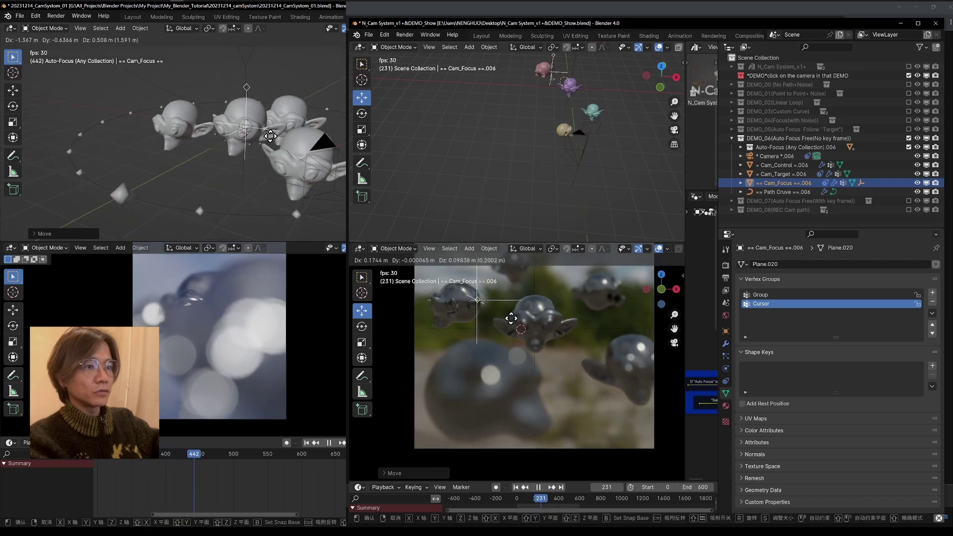
click(543, 286)
key(g)
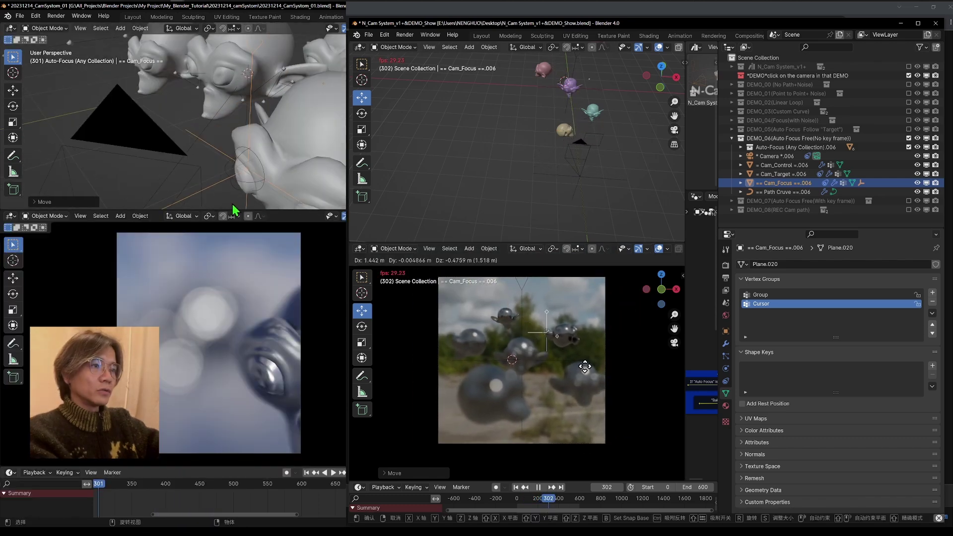
click(555, 383)
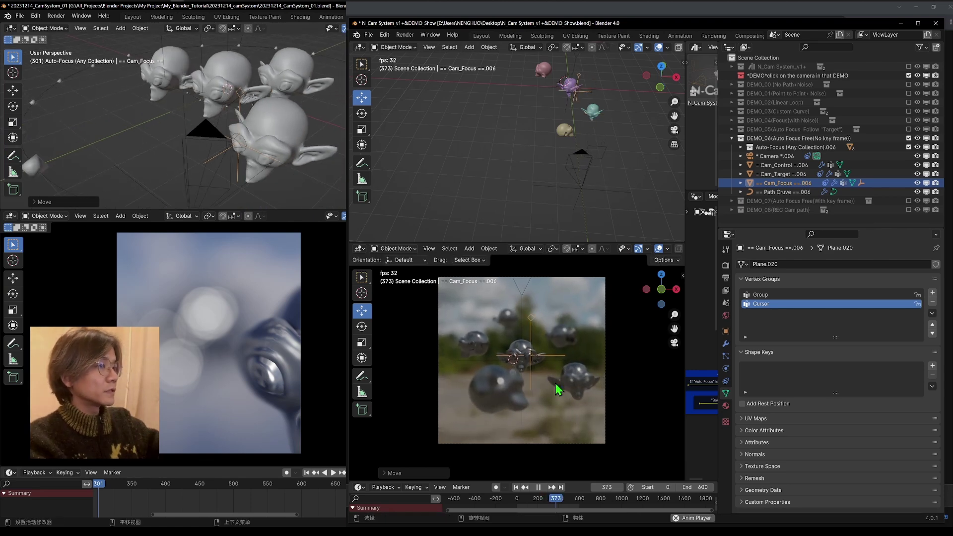
key(Home)
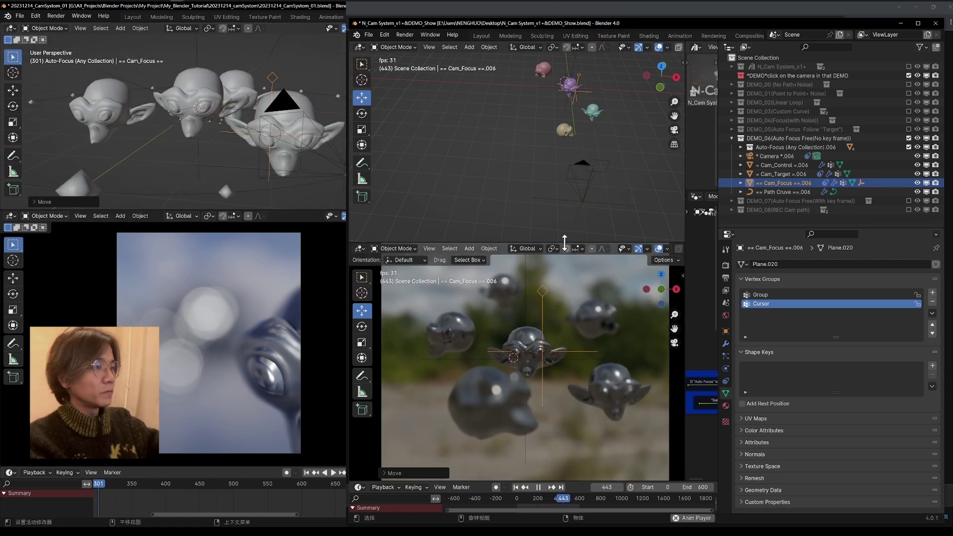
drag(564, 243, 562, 154)
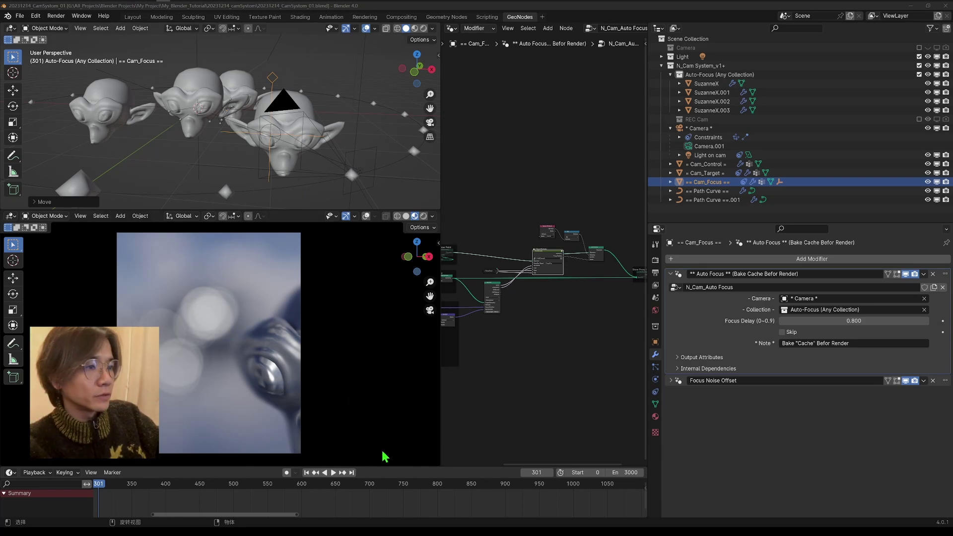
Step: Return to the 20231214_CamSystom_01 file, render frame 301 with Cycles and reposition the render window
click(541, 331)
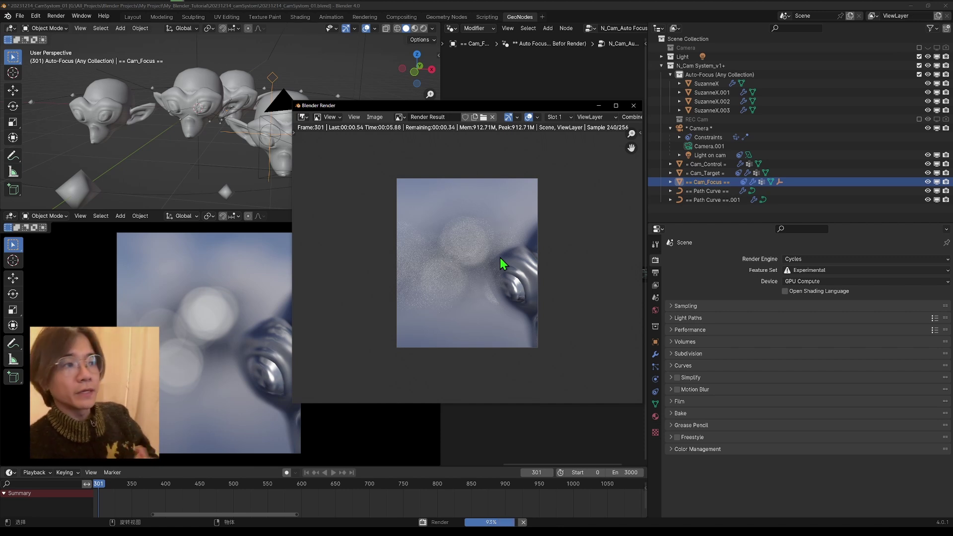
drag(570, 105, 537, 54)
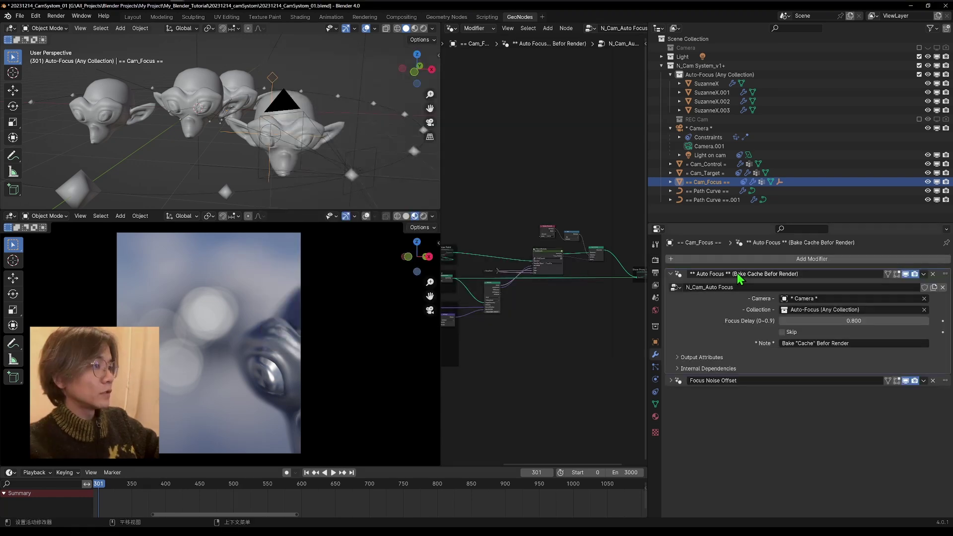
Step: Set the animation's end frame to 300, bake Cam_Focus's Simulation Nodes and play the result
click(656, 391)
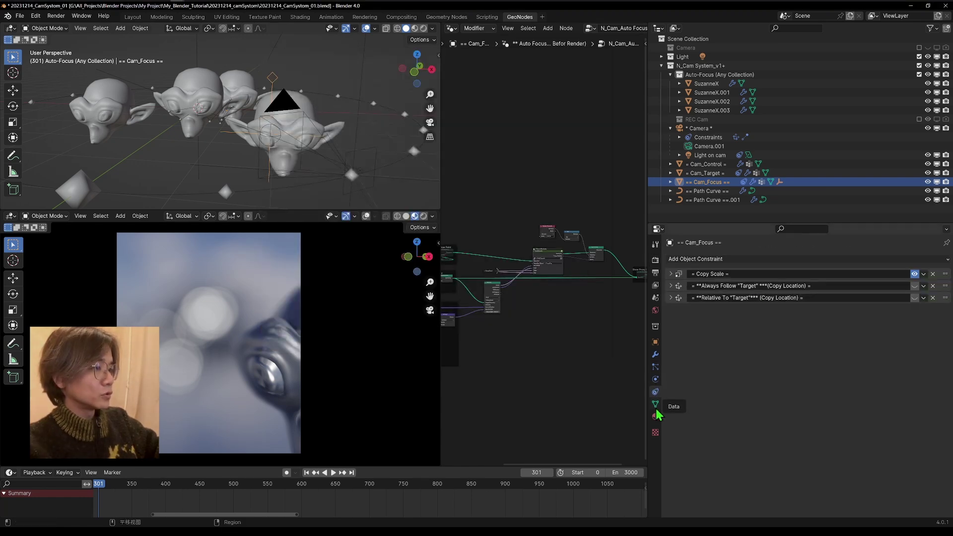
click(659, 381)
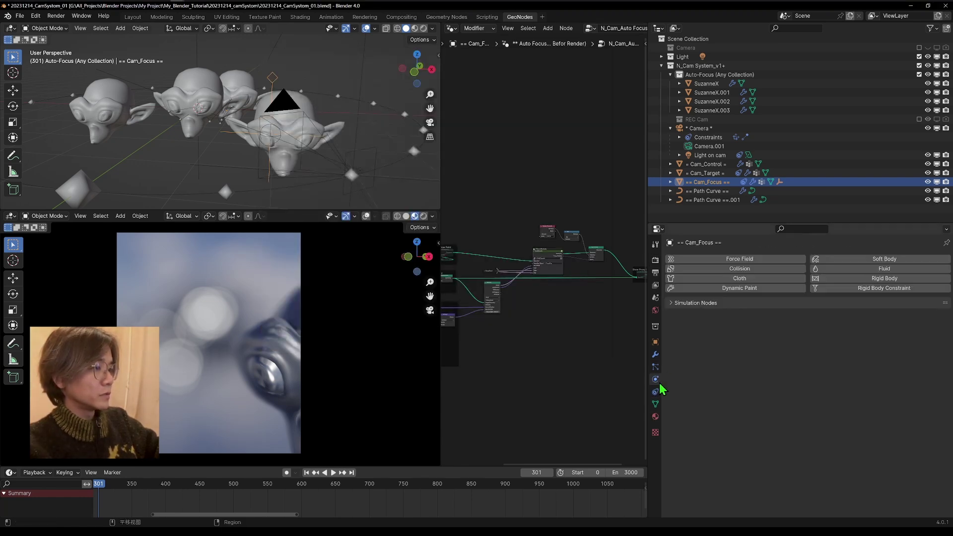
click(678, 304)
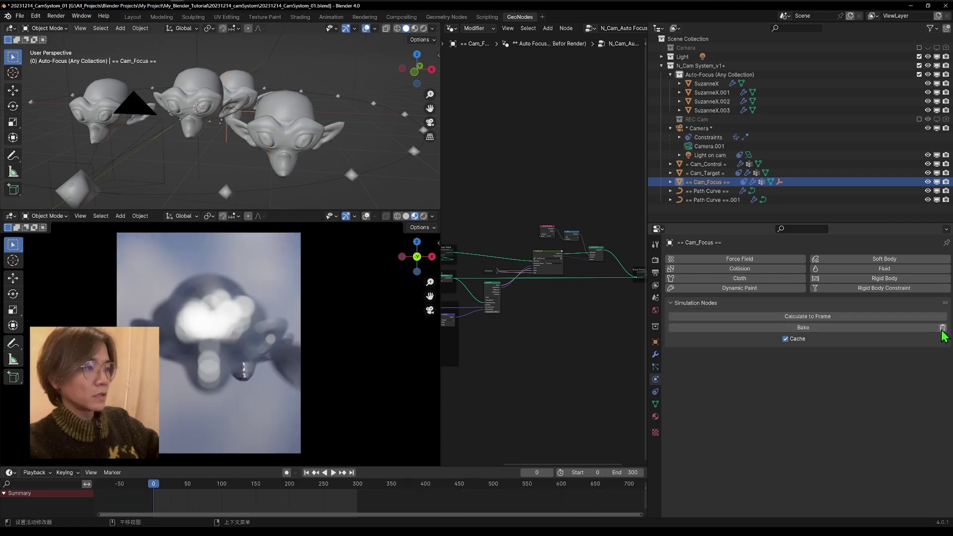
click(863, 329)
key(space)
Step: Show the 3D viewport's sidebar and examine the notes in Cam_Focus's N_Cam_Auto Focus node tree
key(n)
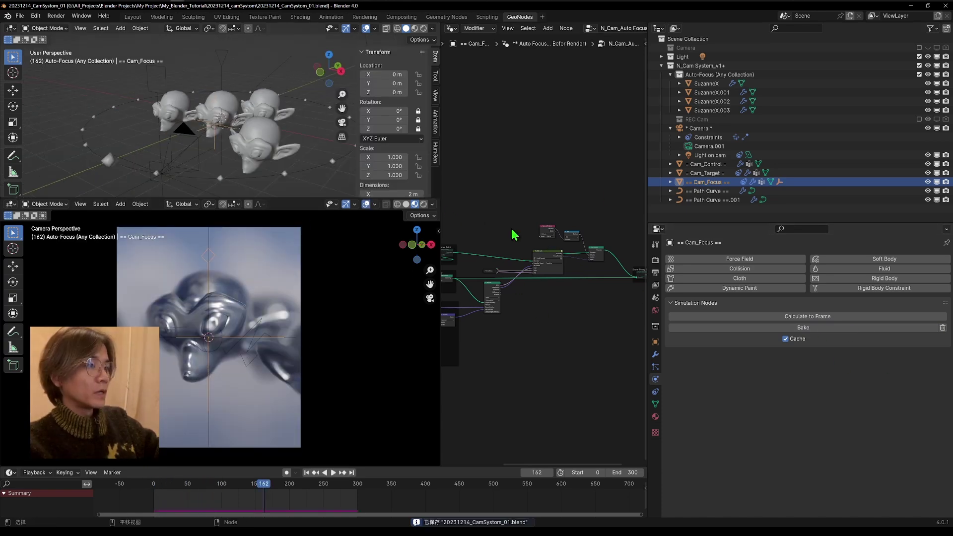
middle_drag(513, 234, 515, 255)
scroll(515, 254, up, 8)
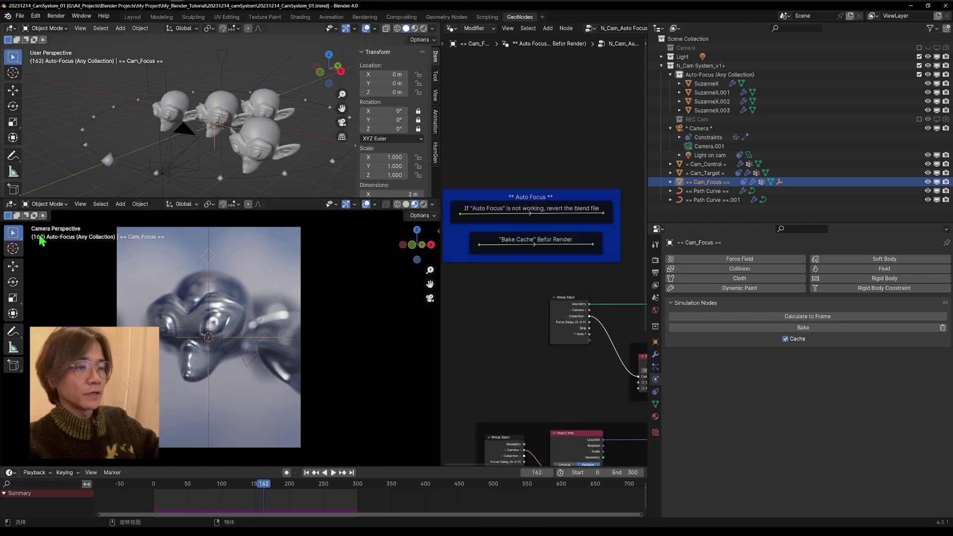
Step: Return the animation to frame 0 and enlarge the upper 3D viewport around the camera and heads
click(20, 16)
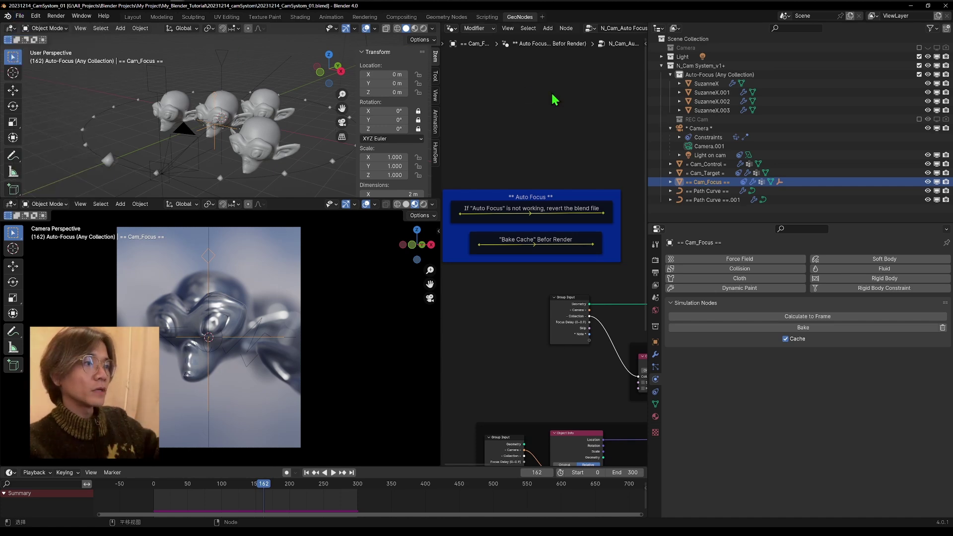
drag(262, 489, 126, 506)
scroll(233, 175, down, 3)
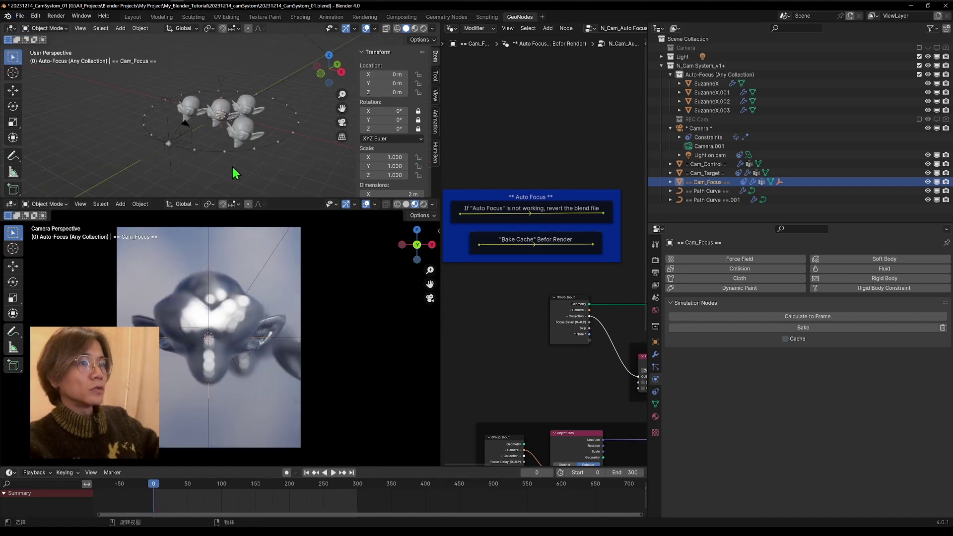
middle_drag(234, 175, 254, 164)
scroll(229, 169, up, 4)
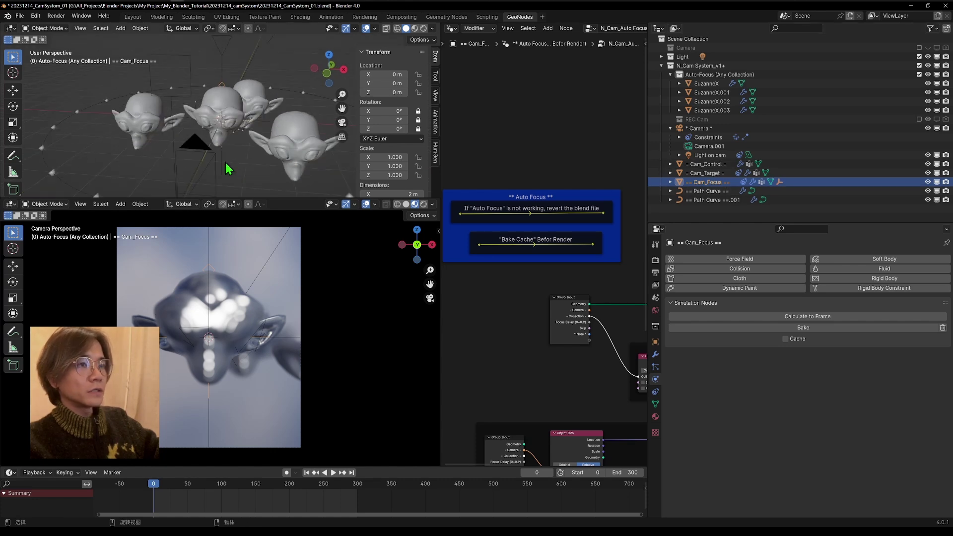
drag(286, 198, 285, 259)
shift+middle_drag(262, 187, 230, 129)
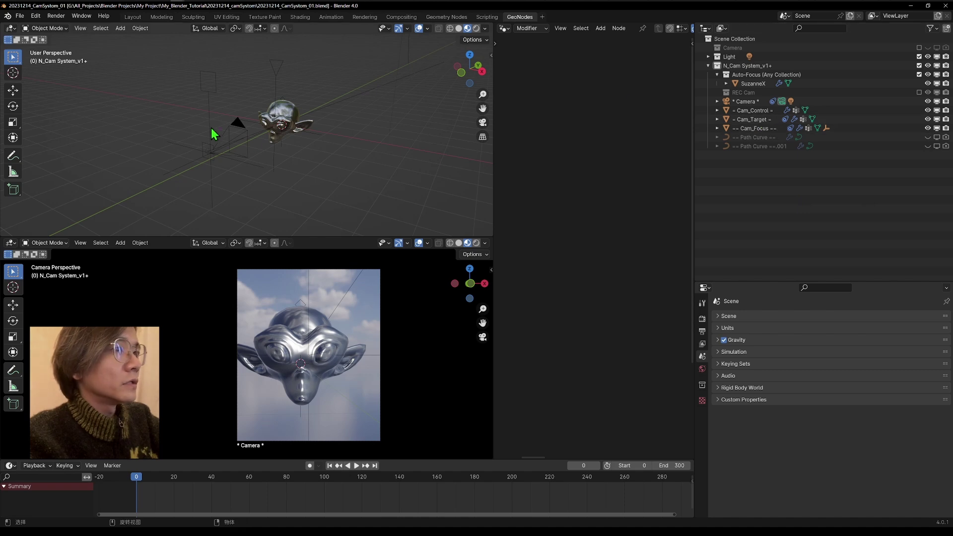
Step: Select Cam_Control and Cam_Target together, and scale down Cam_Control alone
click(212, 97)
shift+click(278, 76)
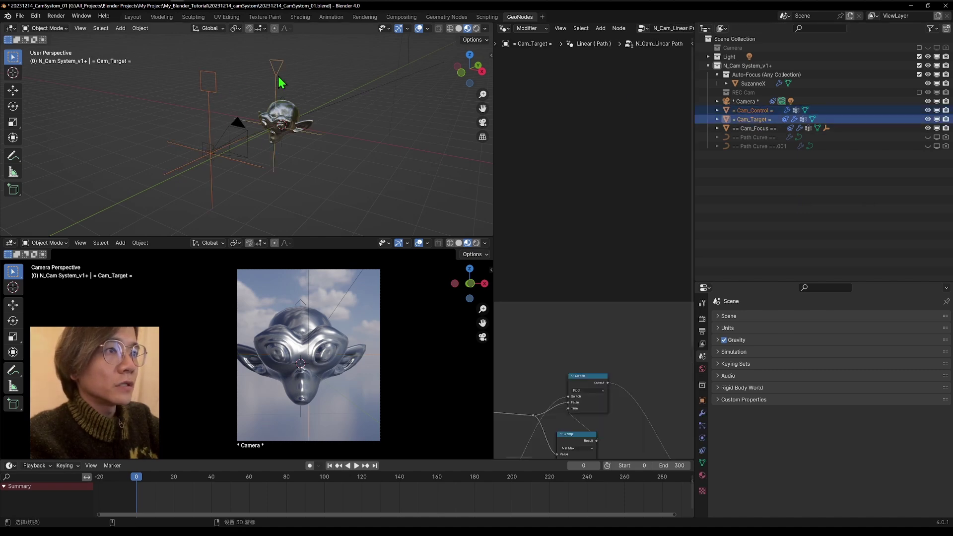
click(200, 96)
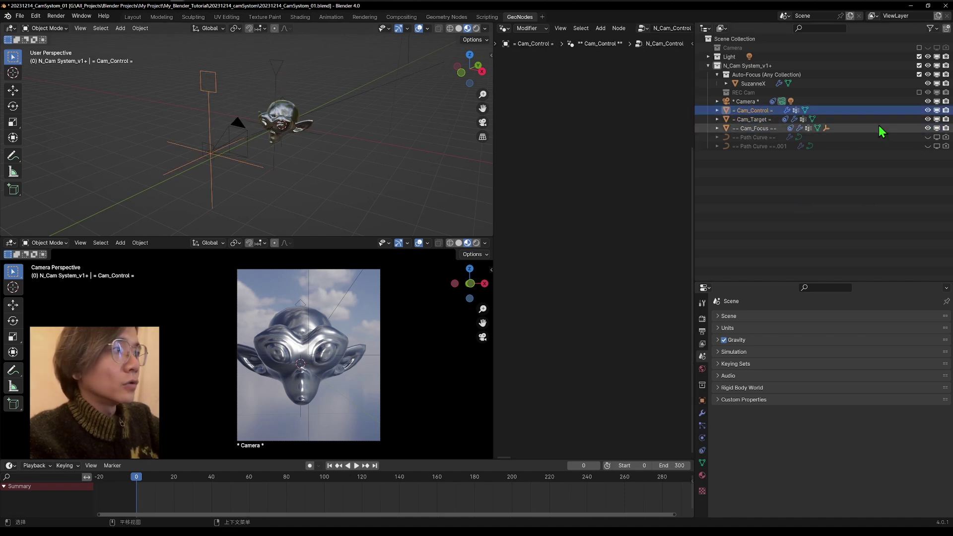
key(s)
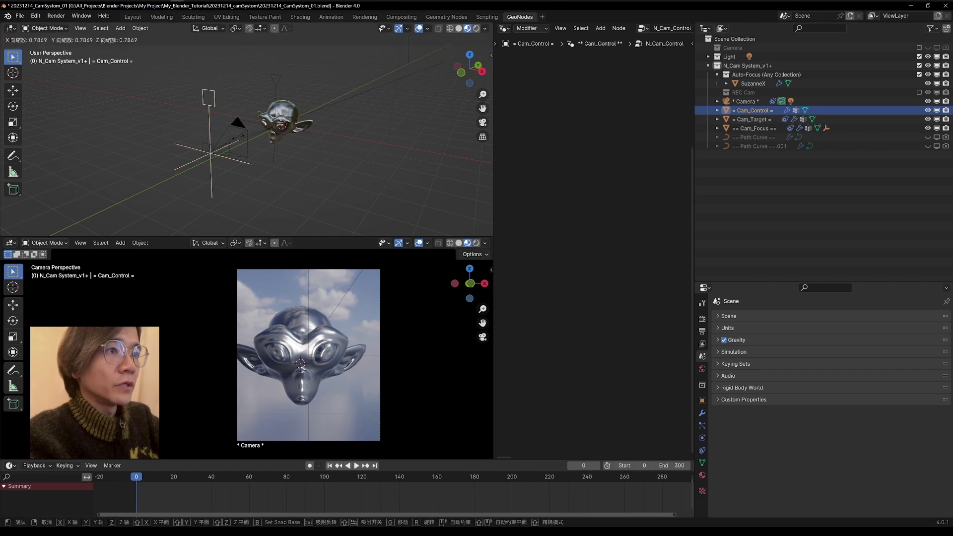
click(259, 134)
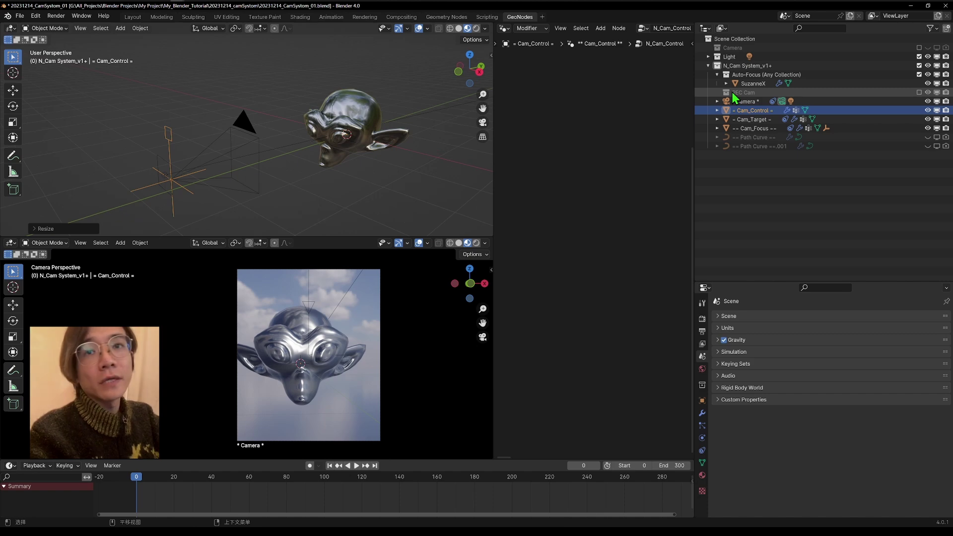
Step: Enable the REC Cam collection and select its objects from REC Camera through REC Path ( example )
click(920, 93)
click(753, 111)
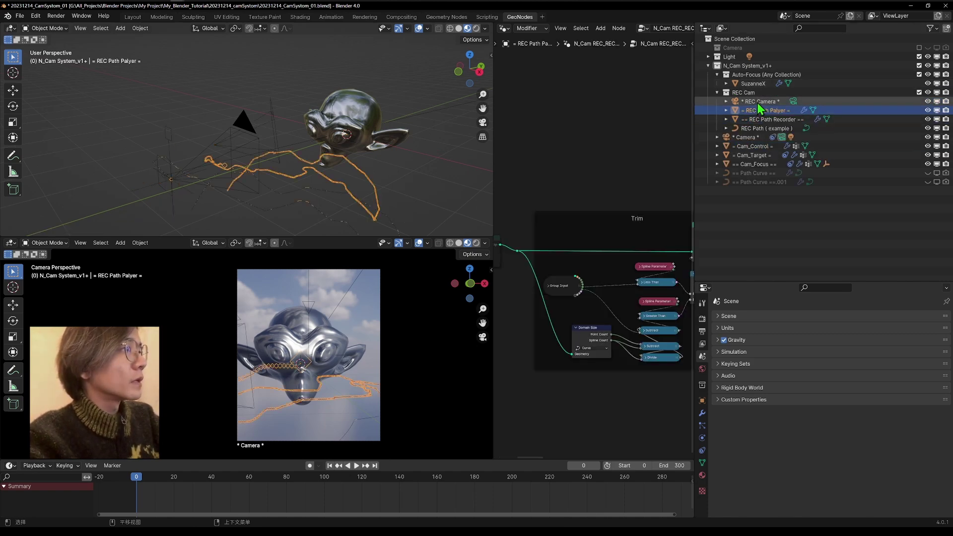
click(757, 101)
shift+click(758, 128)
middle_drag(367, 149, 262, 179)
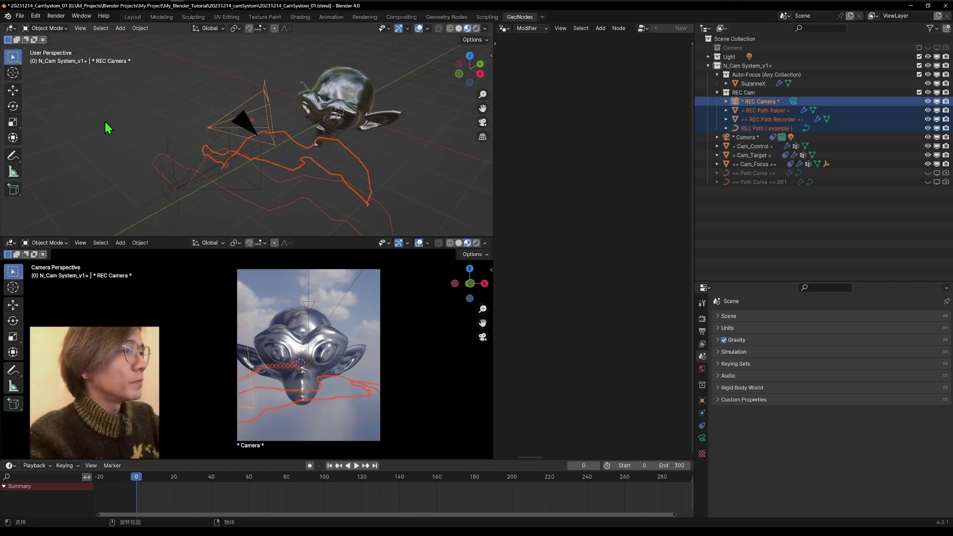
middle_drag(425, 236, 442, 209)
Step: Show Cam_Control's modifiers, and on Cam_Target disable Linear ( Path ) and enable REC_Receiver ( REC ) in the viewport
click(760, 148)
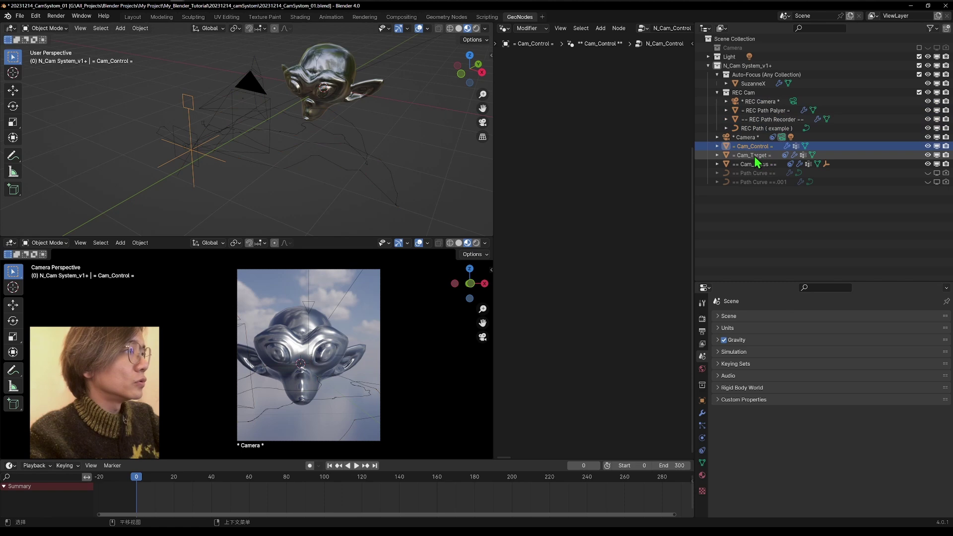
click(702, 414)
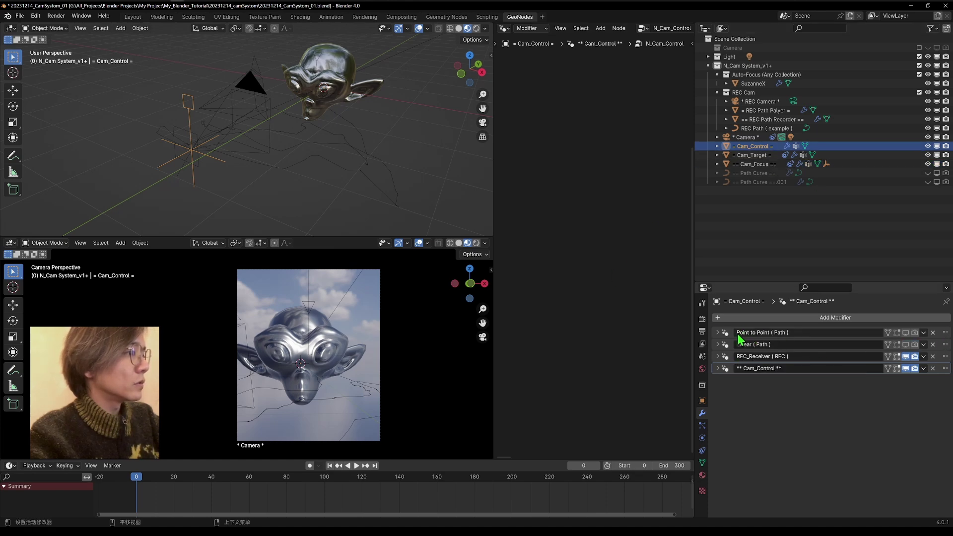
click(764, 155)
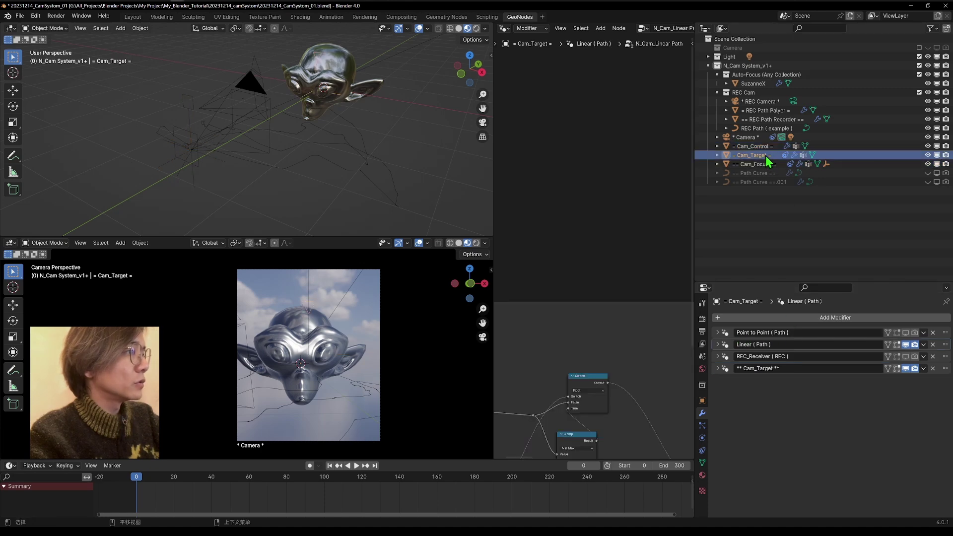
click(905, 345)
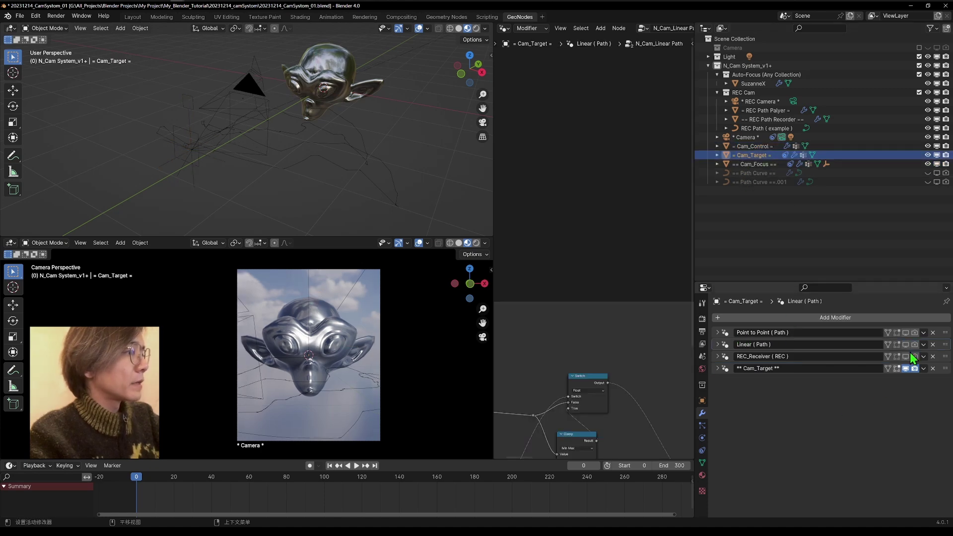
click(906, 356)
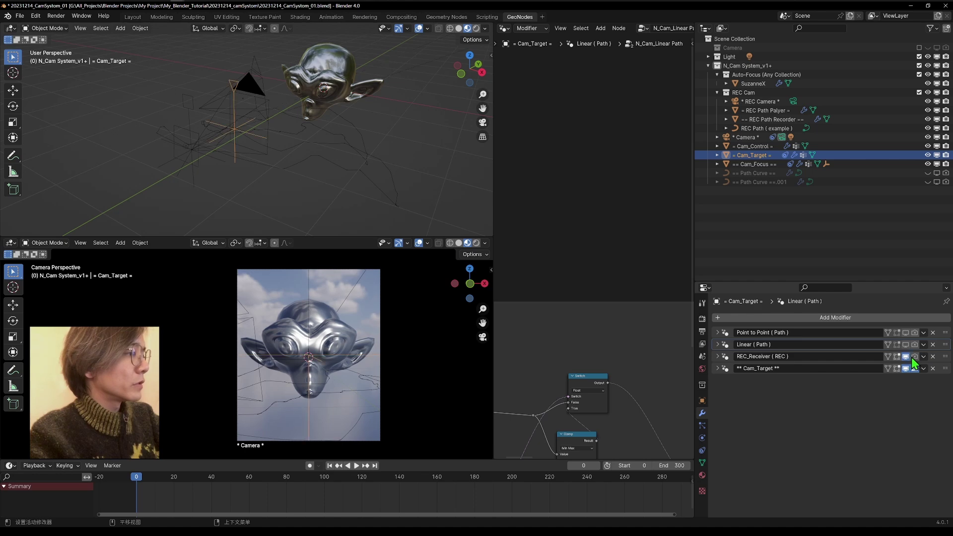
Step: Check the path player object assigned in Cam_Target's REC_Receiver modifier and show the REC Path Palyer object's settings
click(717, 357)
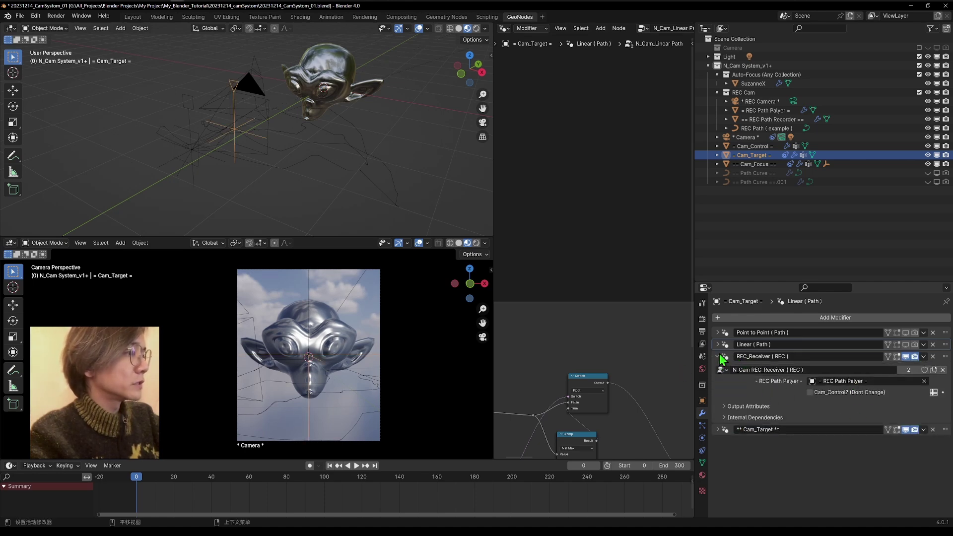
click(832, 381)
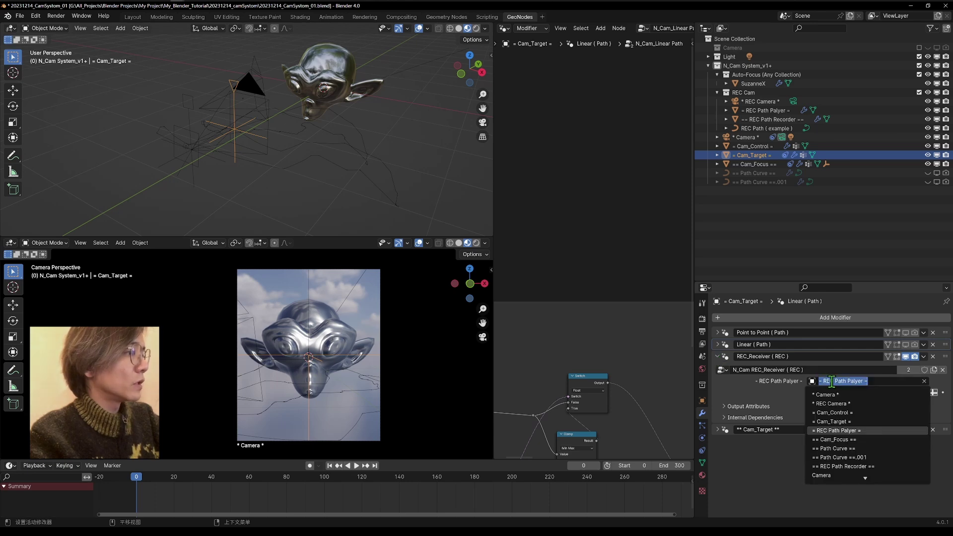
click(766, 106)
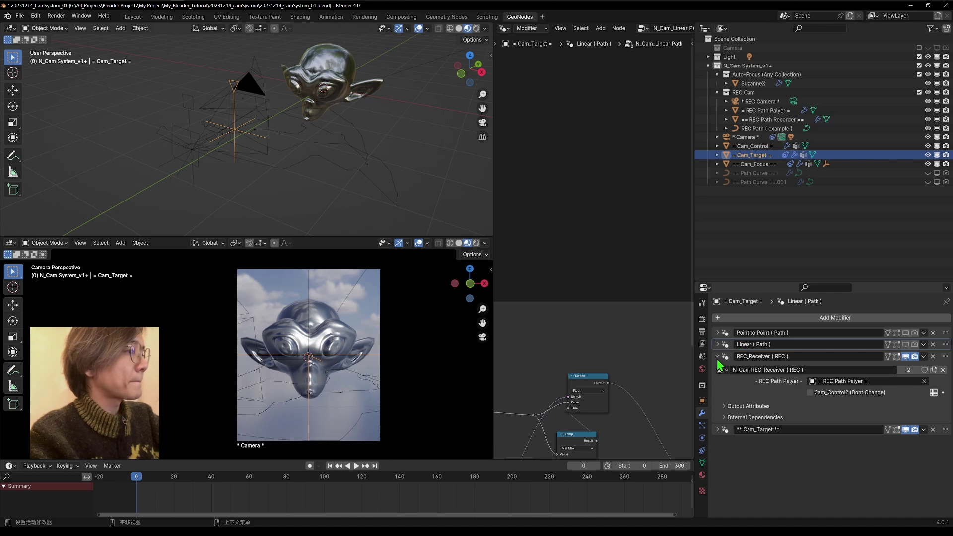
click(717, 356)
click(764, 111)
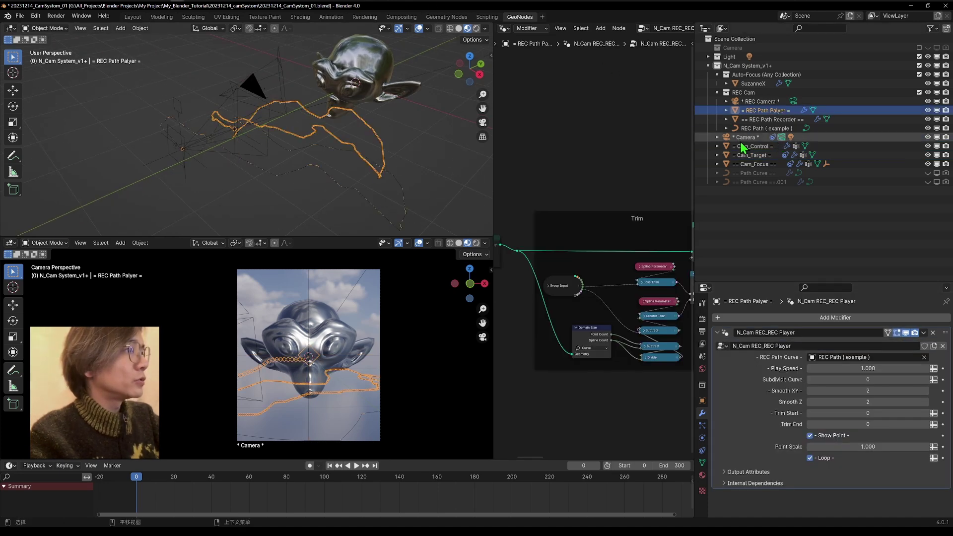
Step: Play the animation and examine how the main Camera follows the REC Path Palyer's recorded path
click(781, 137)
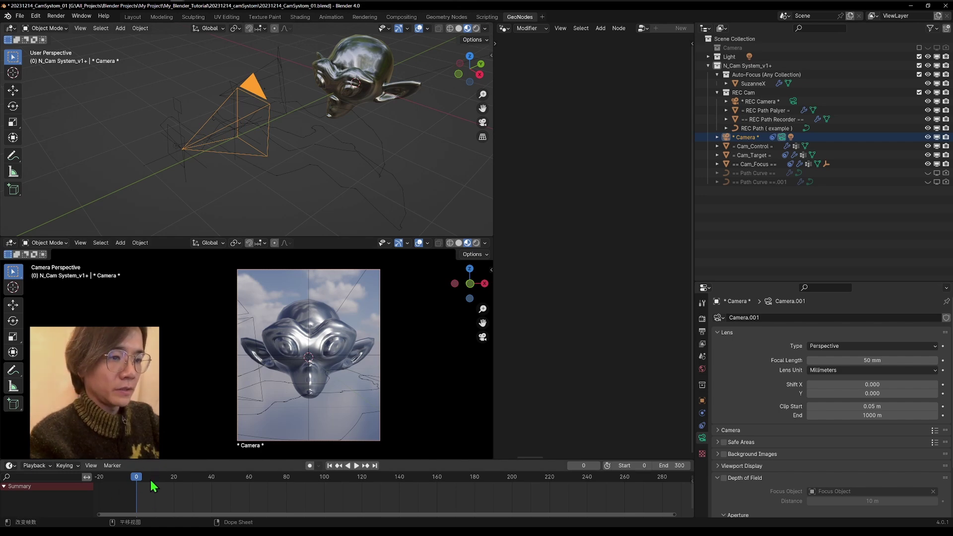
key(space)
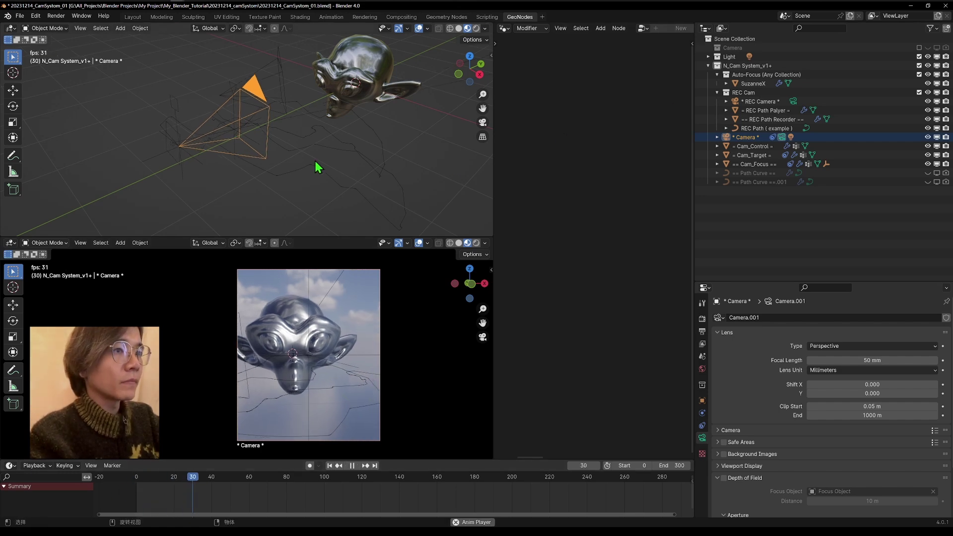
click(319, 170)
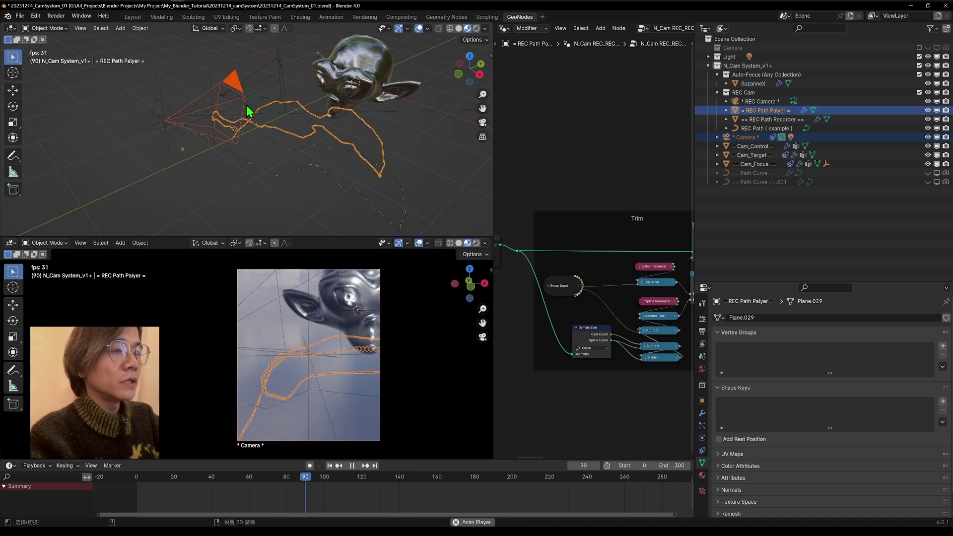
middle_drag(233, 144, 211, 116)
scroll(208, 116, up, 3)
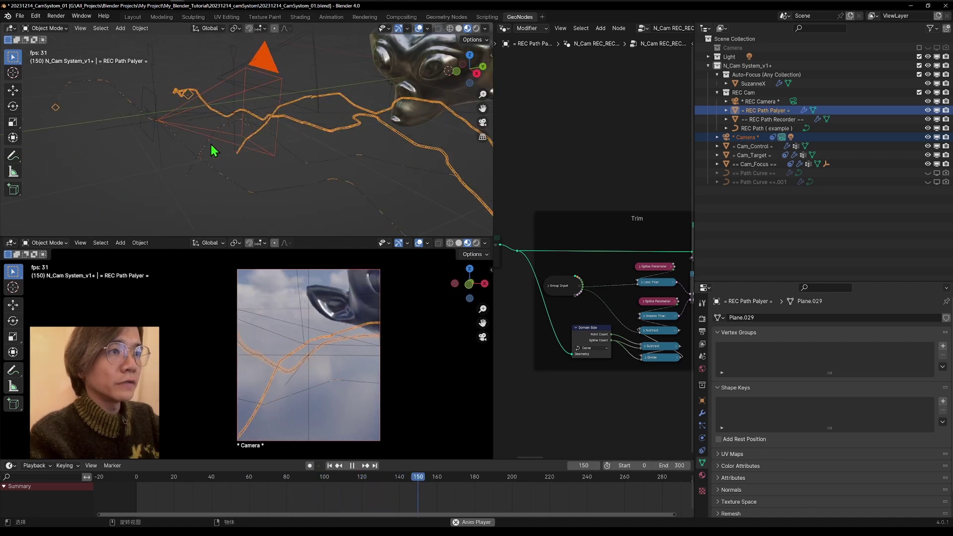
scroll(248, 177, down, 1)
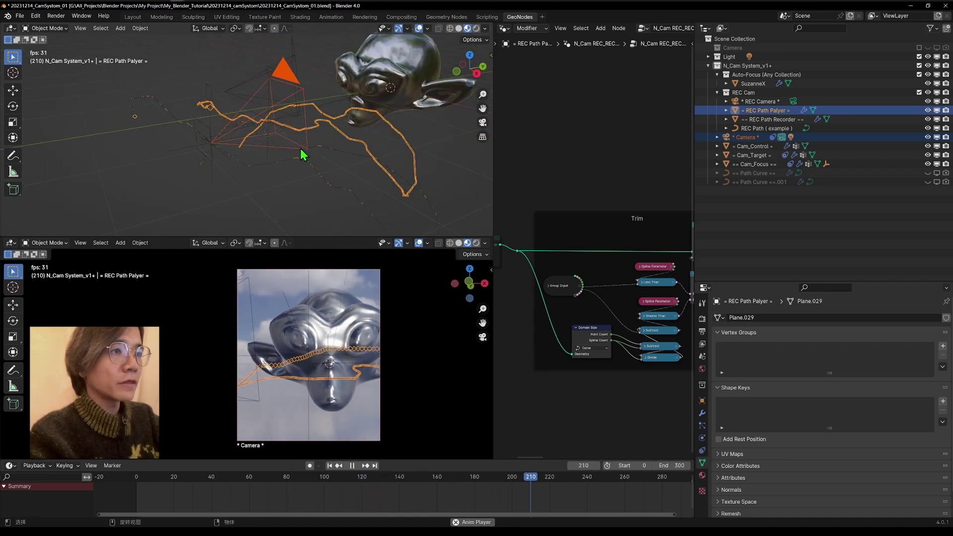
middle_drag(302, 179, 351, 193)
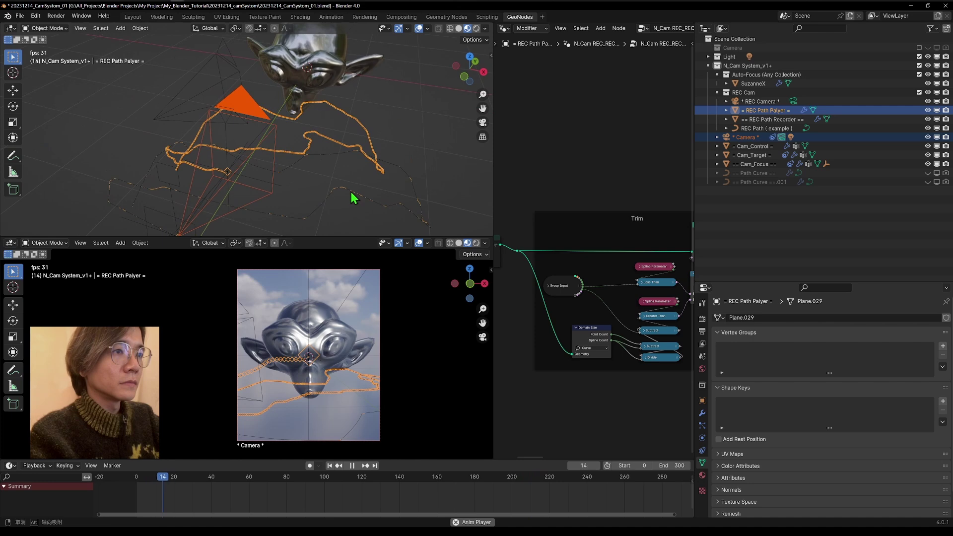
Step: Set the animation's end frame to 3000
click(690, 465)
text(0)
key(Return)
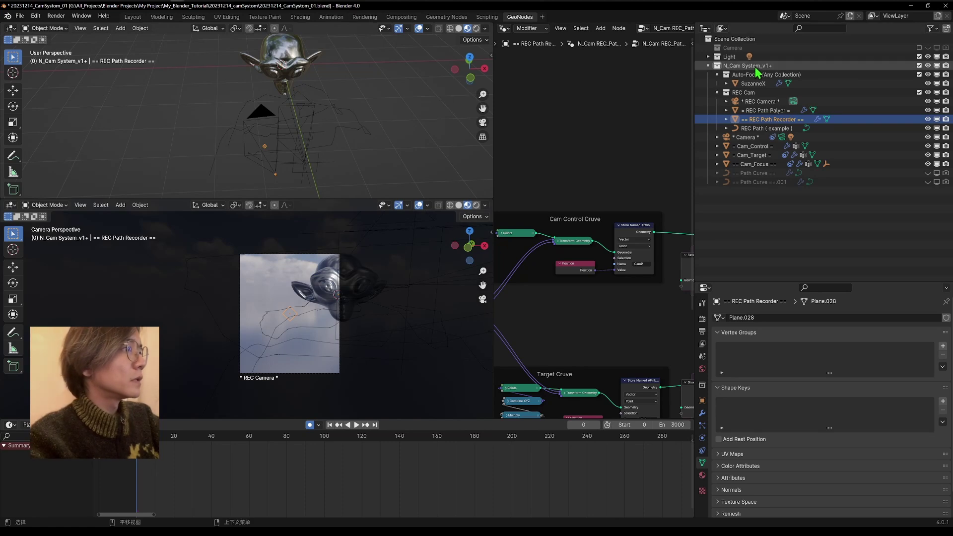
Step: Select REC Camera and fly it around the head with Walk Navigation during playback to record a camera path
click(751, 101)
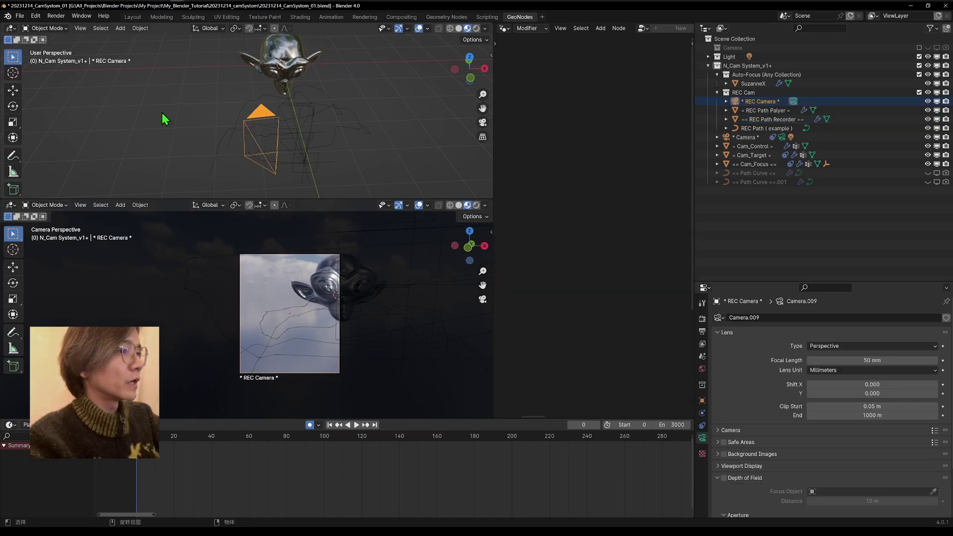
scroll(264, 282, up, 1)
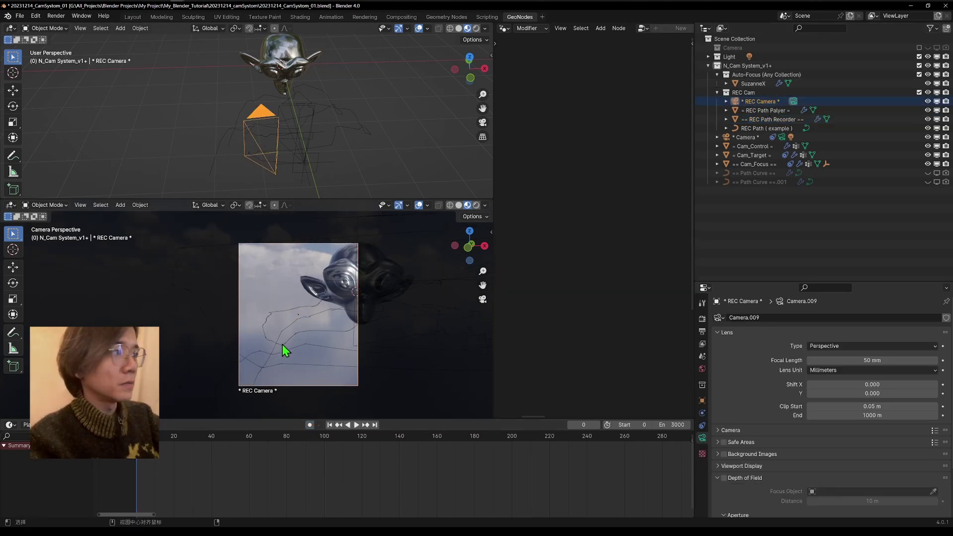
key(shift+grave)
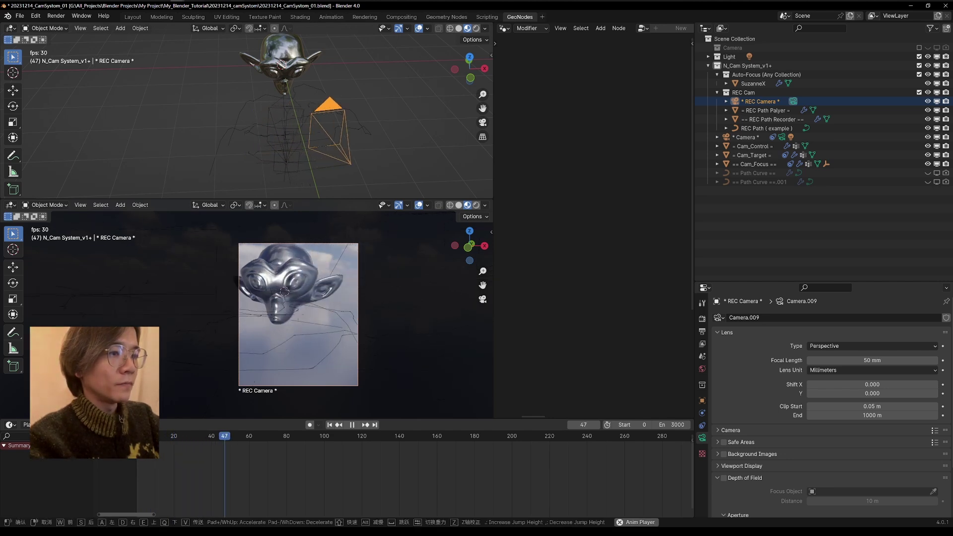
key(e)
key(a)
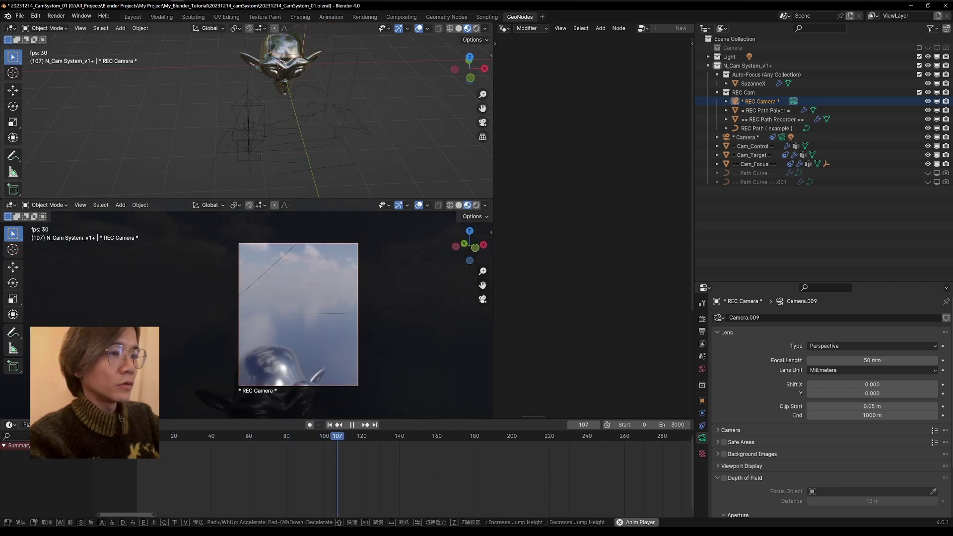
key(a)
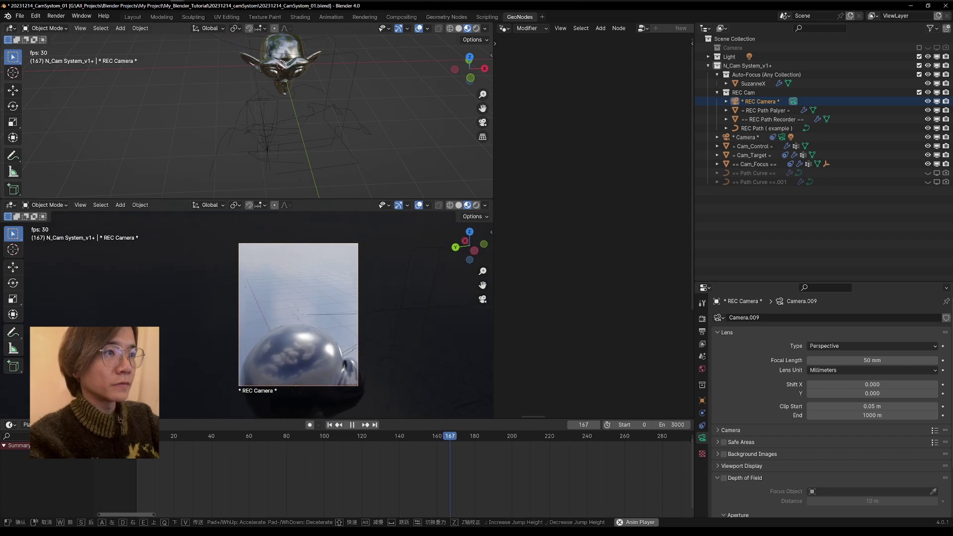
key(a)
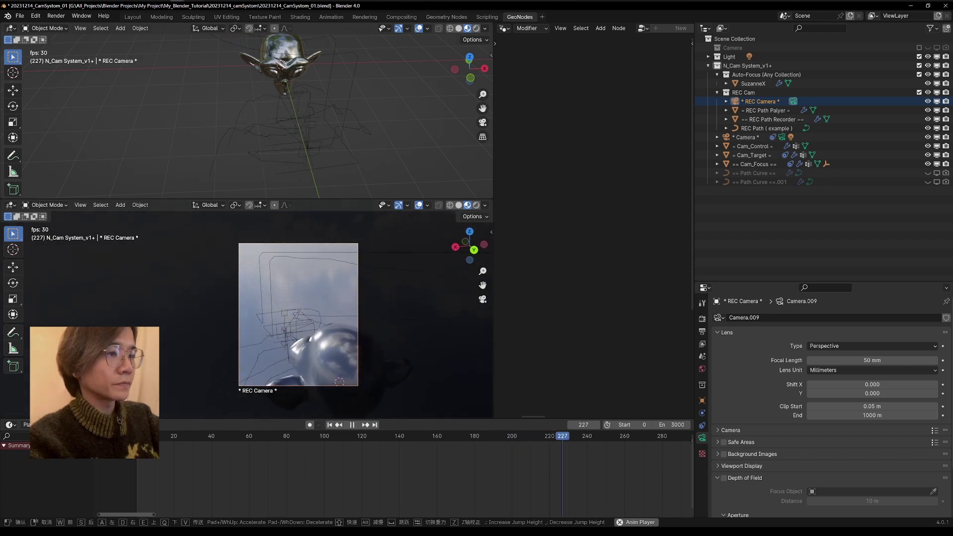
key(q)
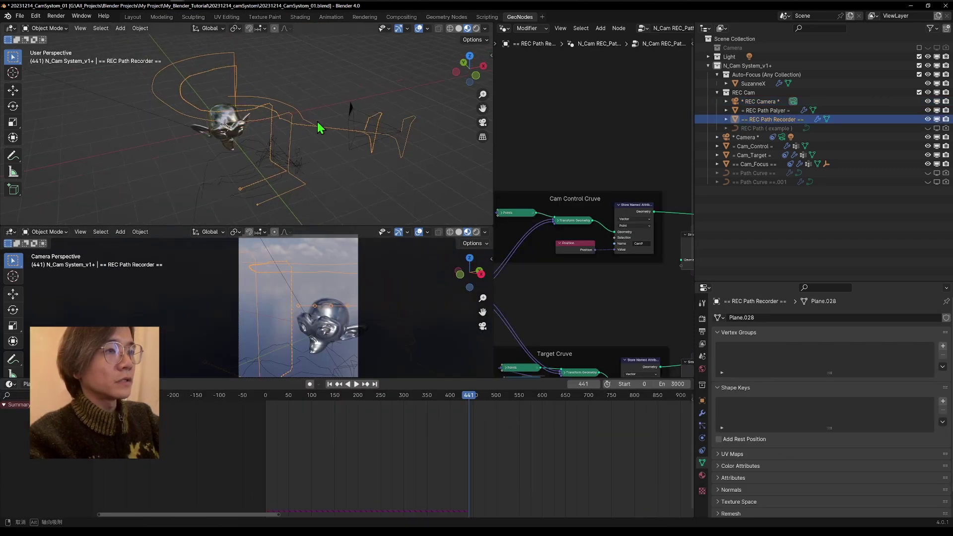
Step: Duplicate the REC Path Recorder object in place, hide the copy and reselect the original recorder
middle_drag(235, 135, 340, 98)
key(shift+d)
right_click(334, 117)
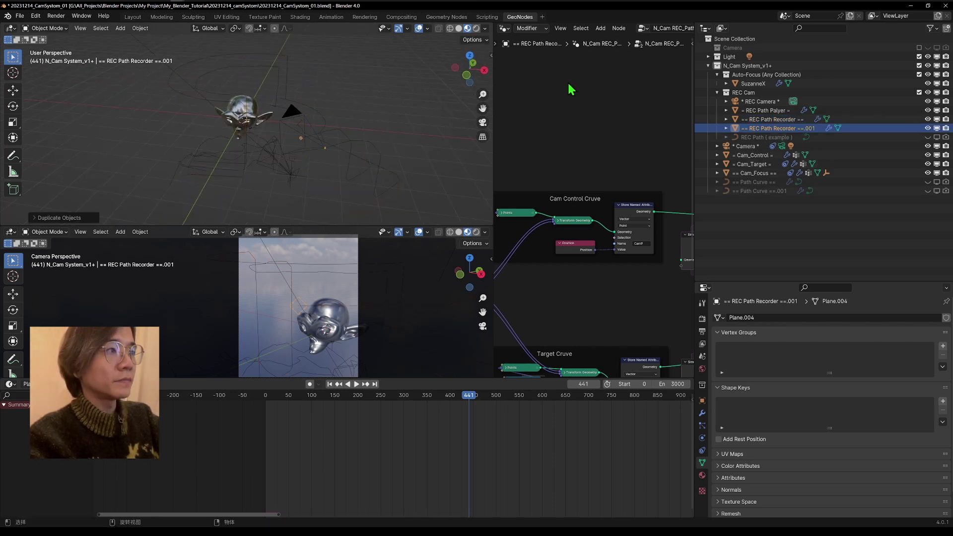
click(927, 128)
click(784, 120)
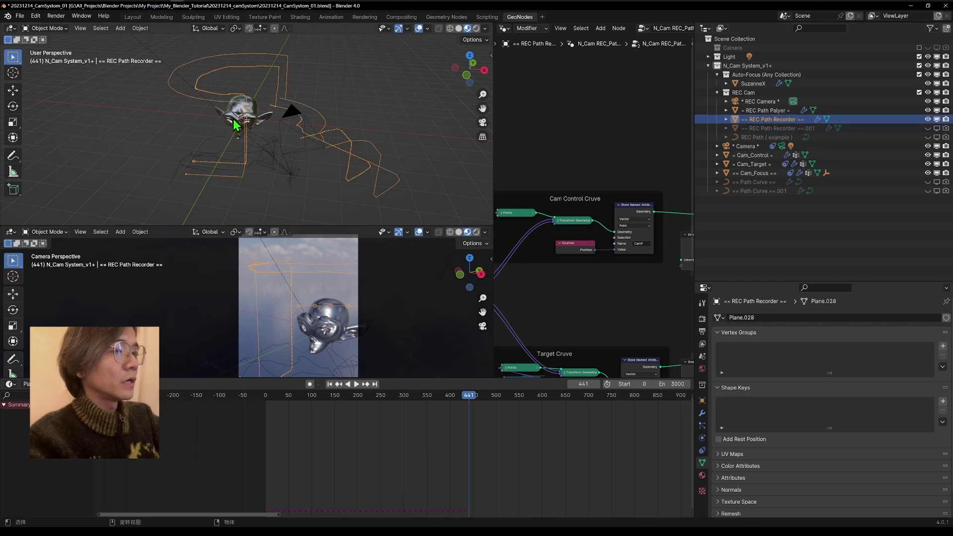
Step: Convert the REC Path Recorder object to a curve and examine the recorded path around the head
middle_drag(236, 124, 219, 130)
right_click(185, 92)
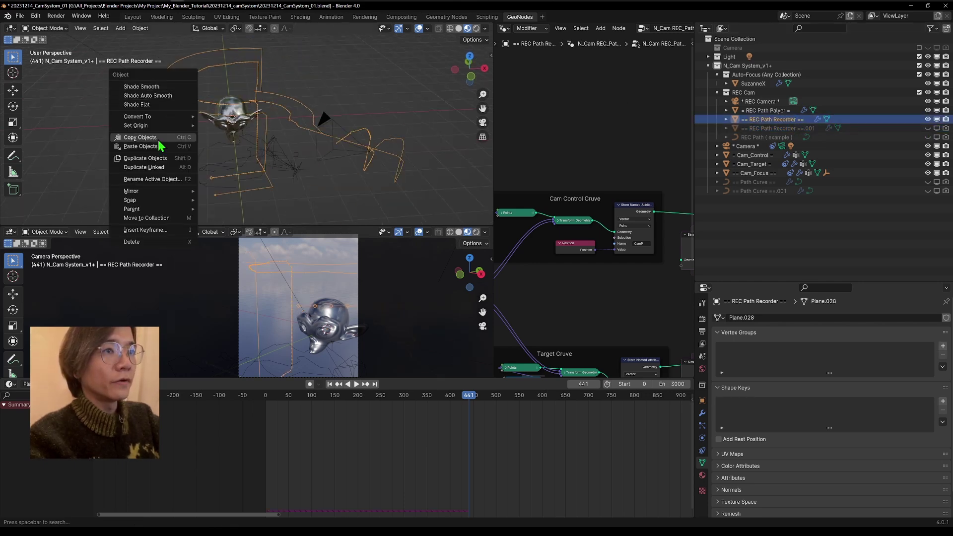
mouse_move(164, 120)
click(213, 117)
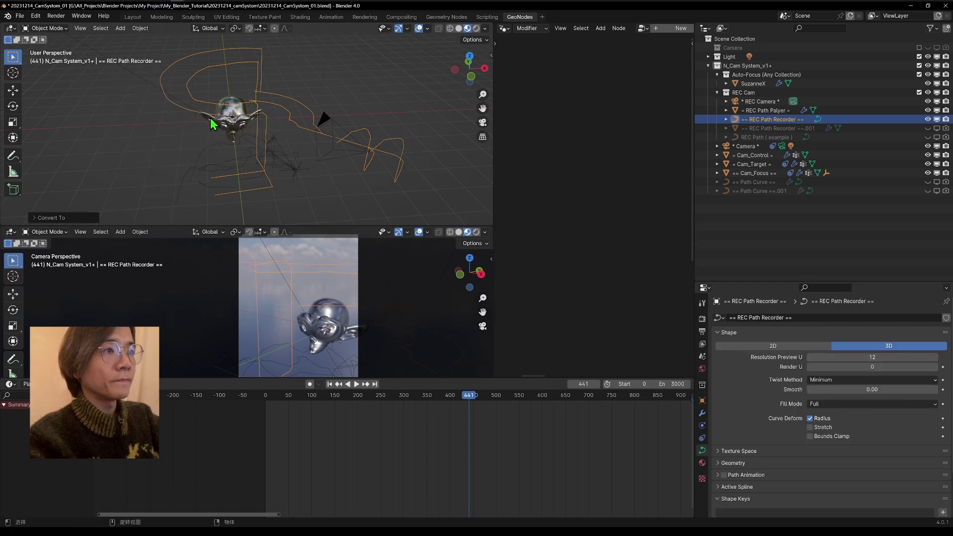
middle_drag(362, 133, 157, 106)
scroll(225, 144, up, 4)
shift+middle_drag(226, 145, 253, 155)
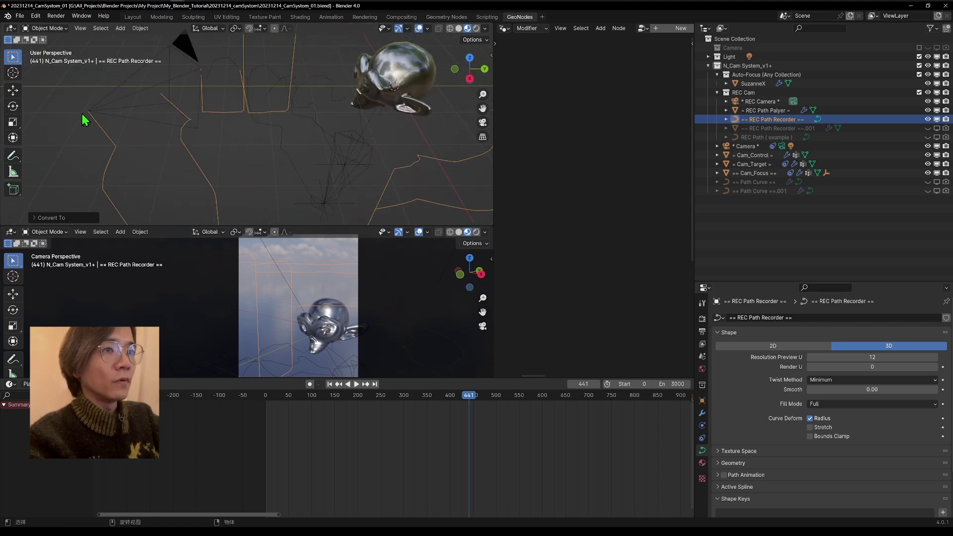
scroll(96, 119, up, 2)
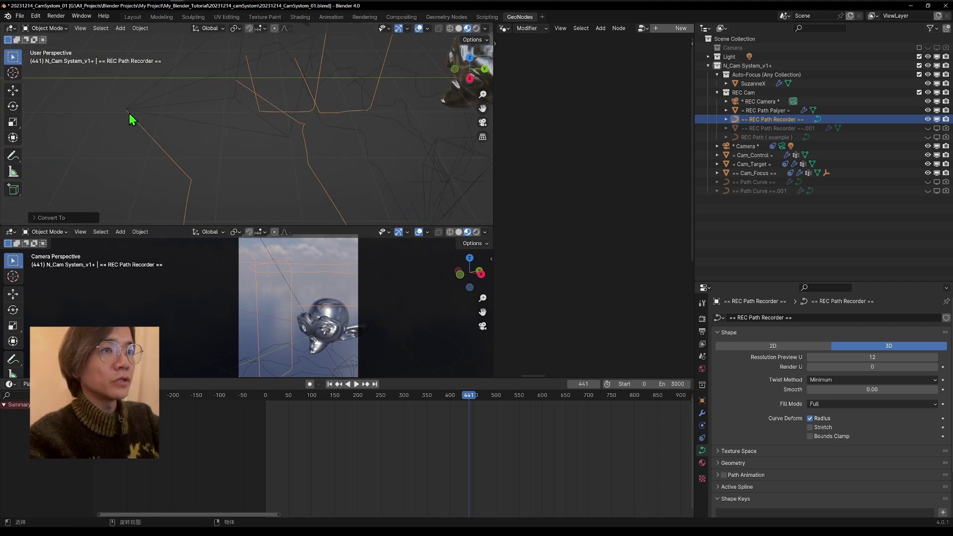
scroll(225, 107, up, 2)
scroll(240, 93, down, 3)
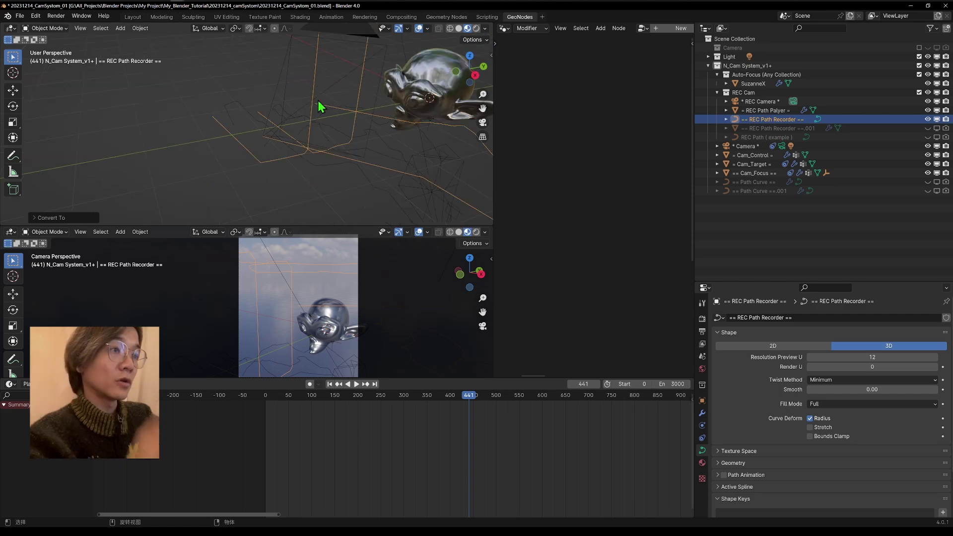
Step: Rename the converted REC Path Recorder curve to RP
click(770, 110)
double_click(786, 120)
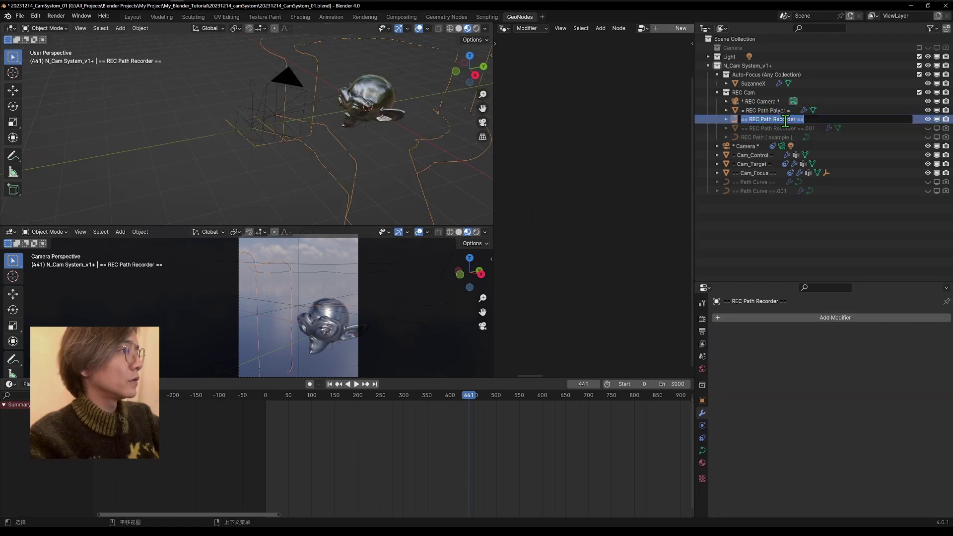
text(RC)
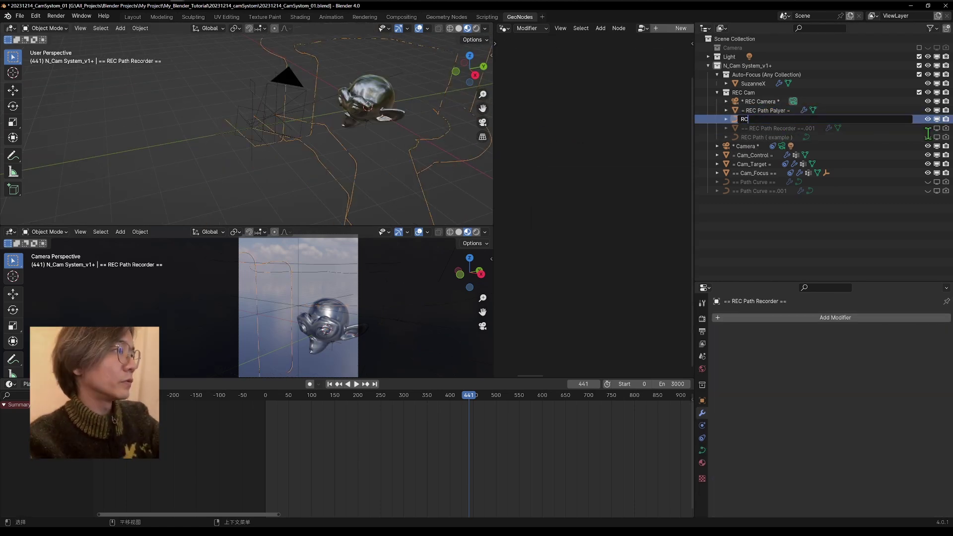
key(Return)
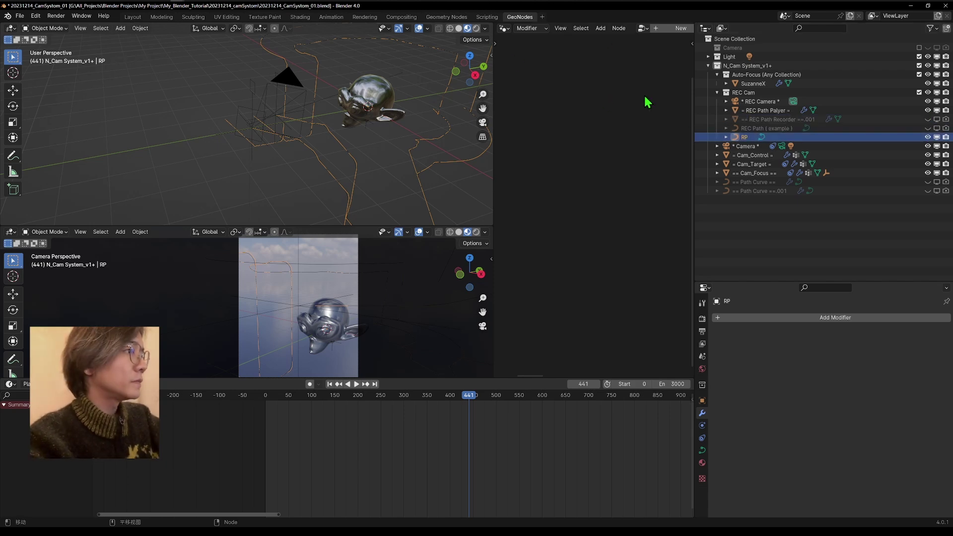
Step: Clear REC Path Palyer's REC Path Curve and reassign it to the RP curve
click(750, 114)
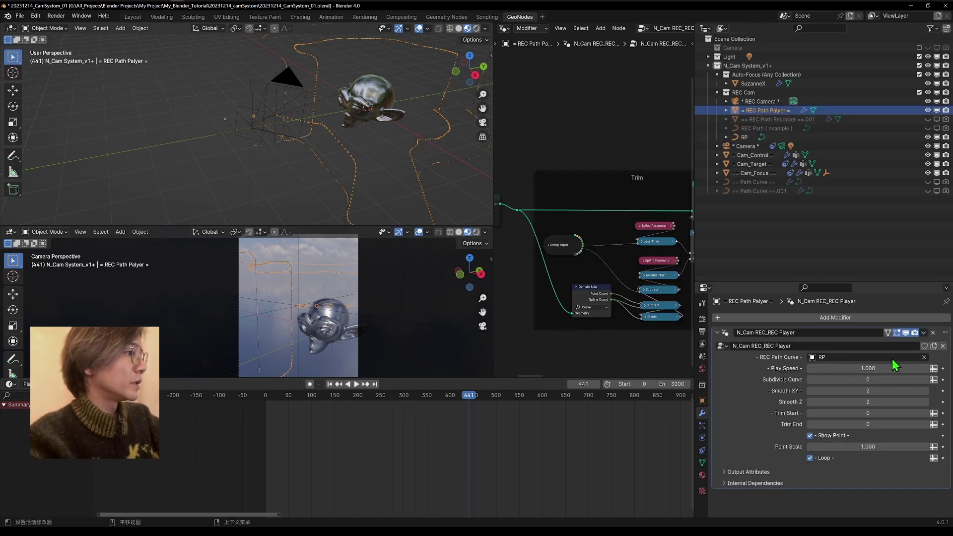
click(925, 358)
click(924, 357)
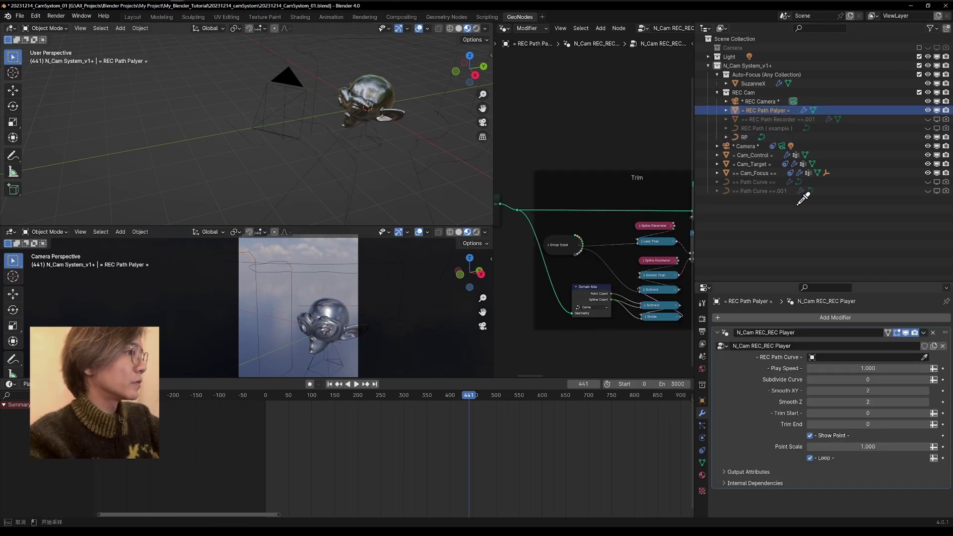
click(746, 135)
middle_drag(167, 137, 251, 144)
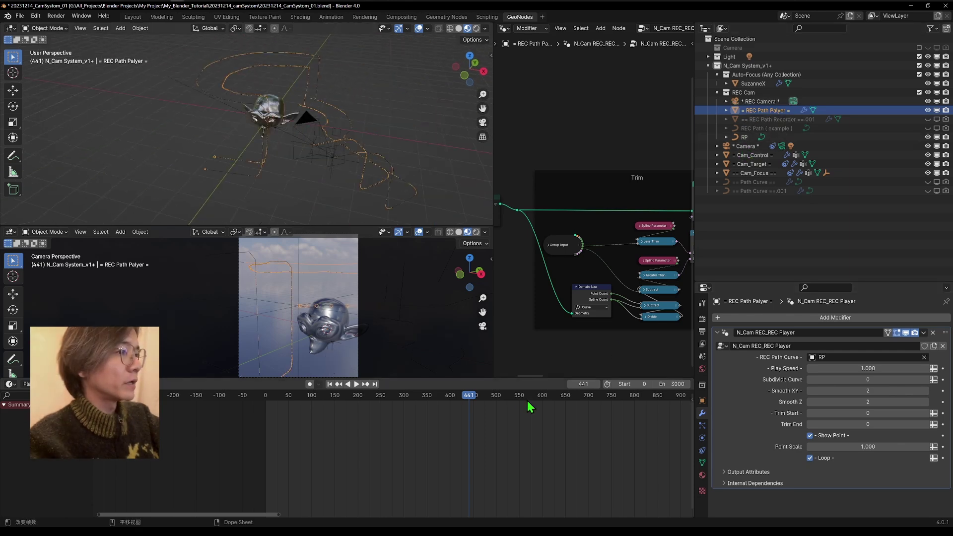
Step: Select the main Camera, enlarge the camera view and play from the start to examine its motion along the RP path
click(782, 146)
drag(460, 400, 237, 400)
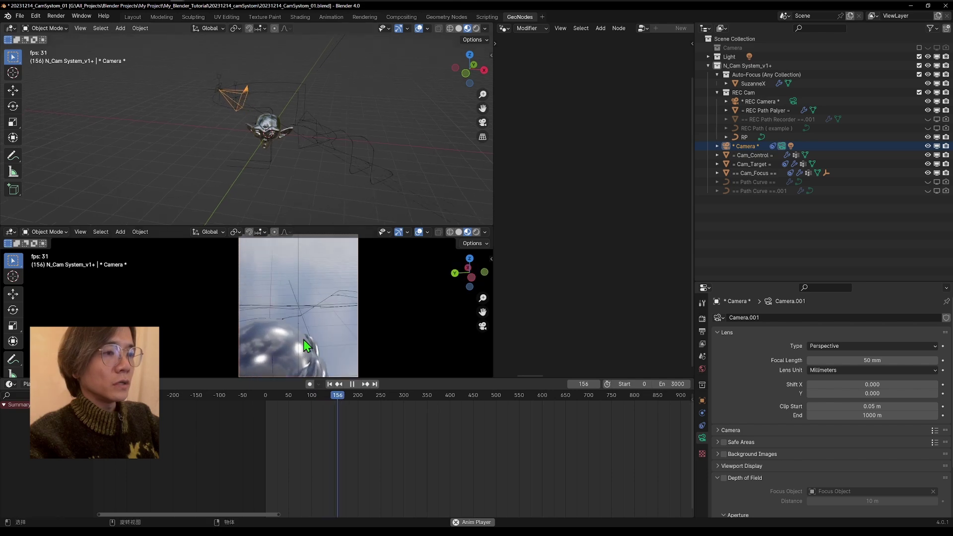
drag(352, 227, 351, 174)
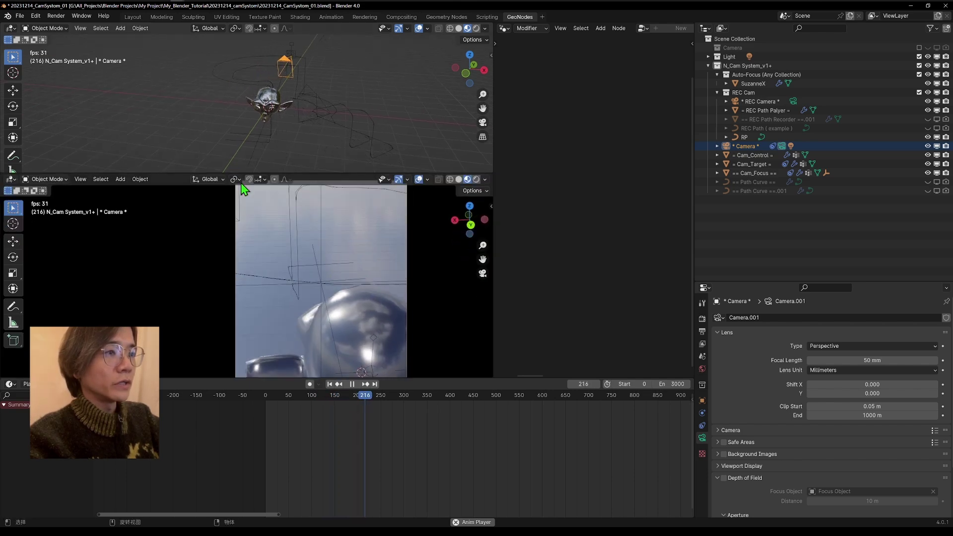
scroll(357, 315, down, 3)
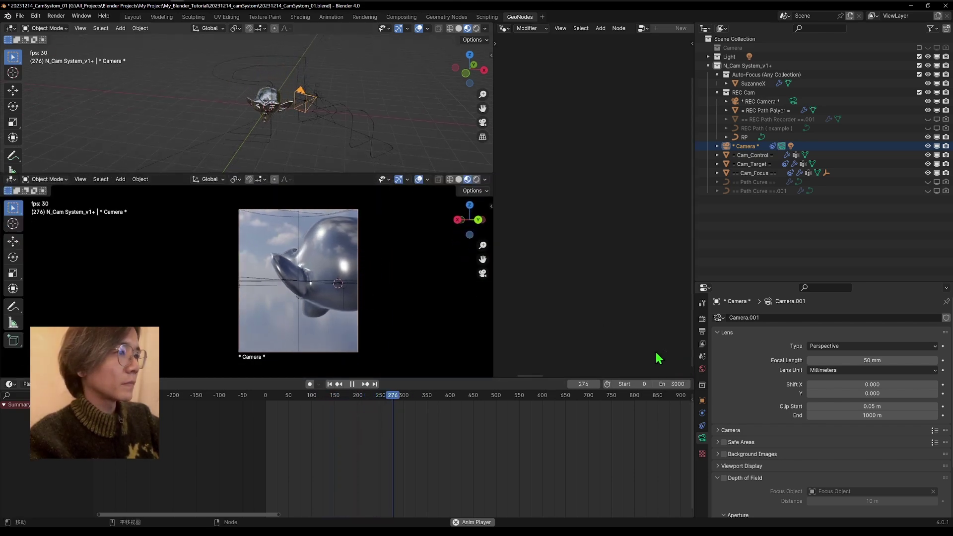
Step: Try stronger smoothing on REC Path Palyer, with Smooth XY at 437 and then a raised Smooth Z
click(373, 129)
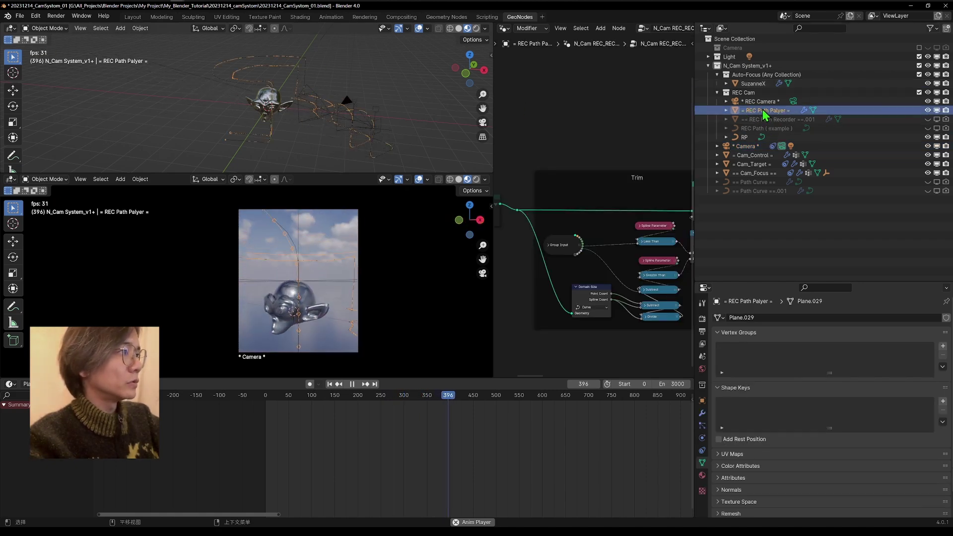
click(702, 413)
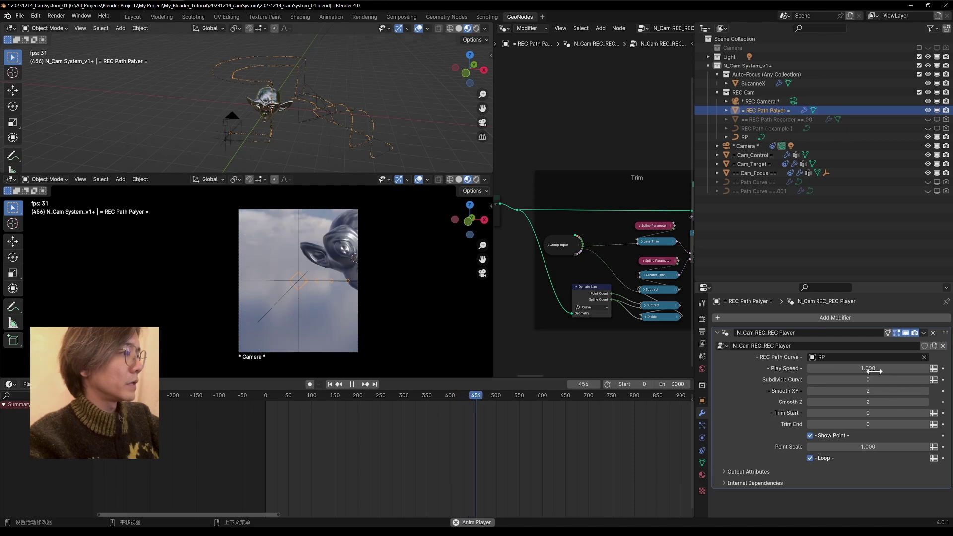
drag(873, 390, 926, 391)
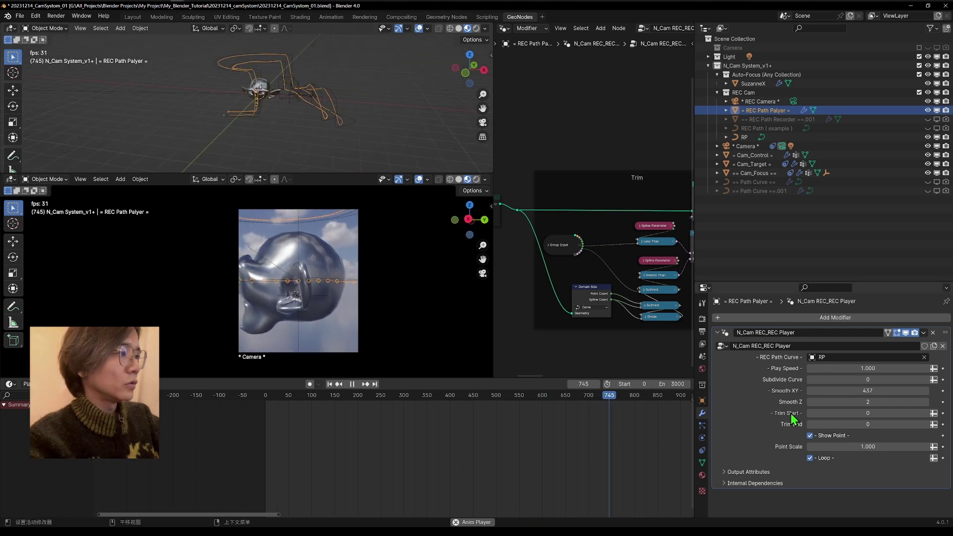
drag(844, 402, 888, 402)
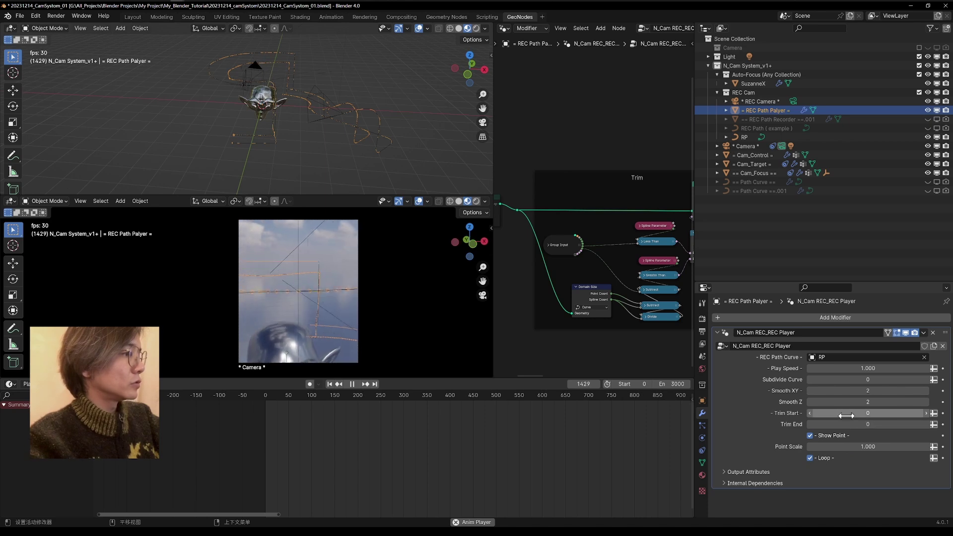
Step: Trim REC Path Palyer's path with Trim Start 32 and Trim End 18, and set Play Speed to 2
drag(846, 415, 874, 415)
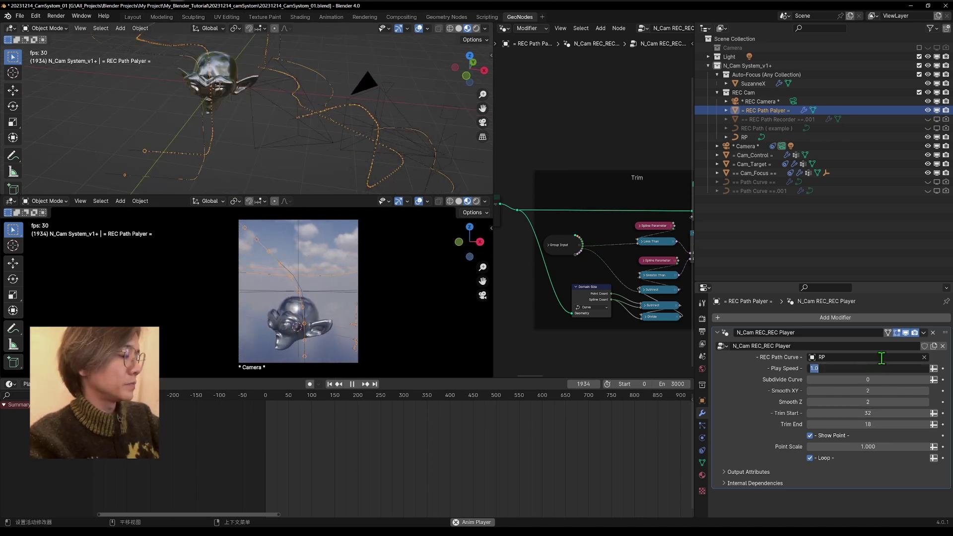
text(2)
key(Return)
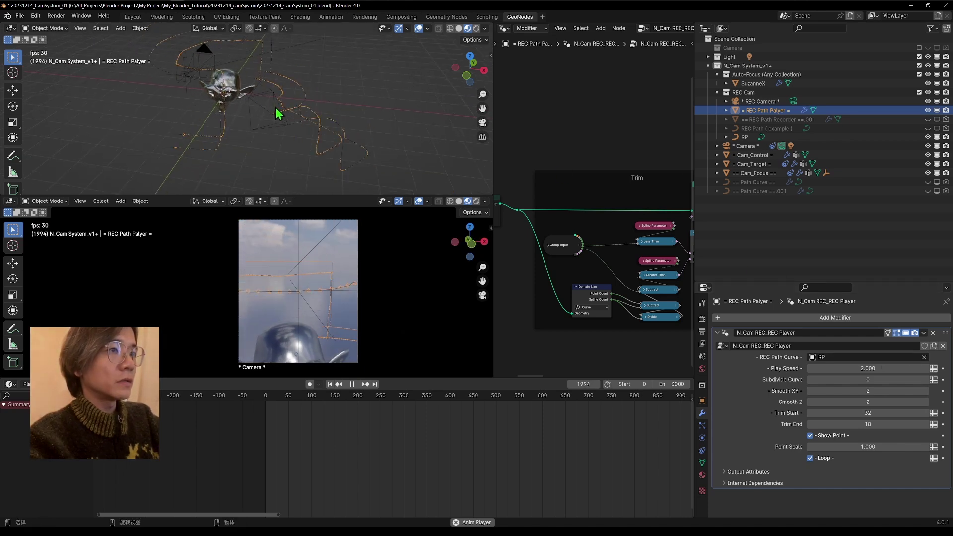
Step: Try slower Play Speed values of 0.5 and 0.38 on REC Path Palyer and check the camera motion in playback
click(849, 368)
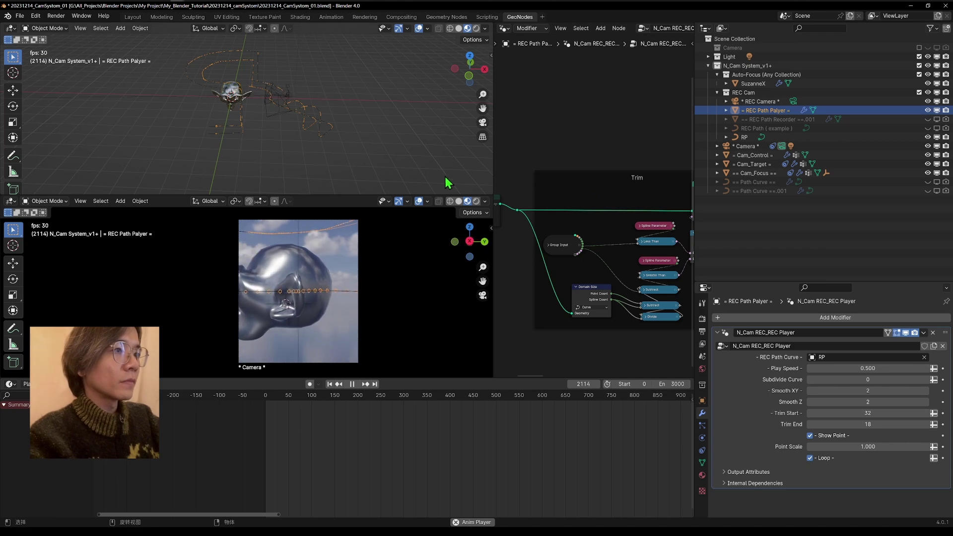
middle_drag(353, 108, 387, 157)
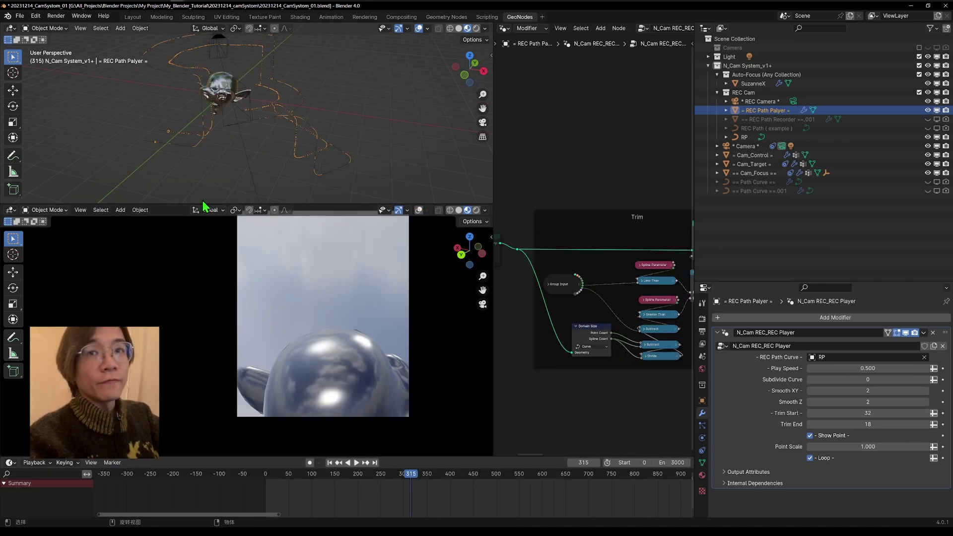
drag(868, 368, 809, 368)
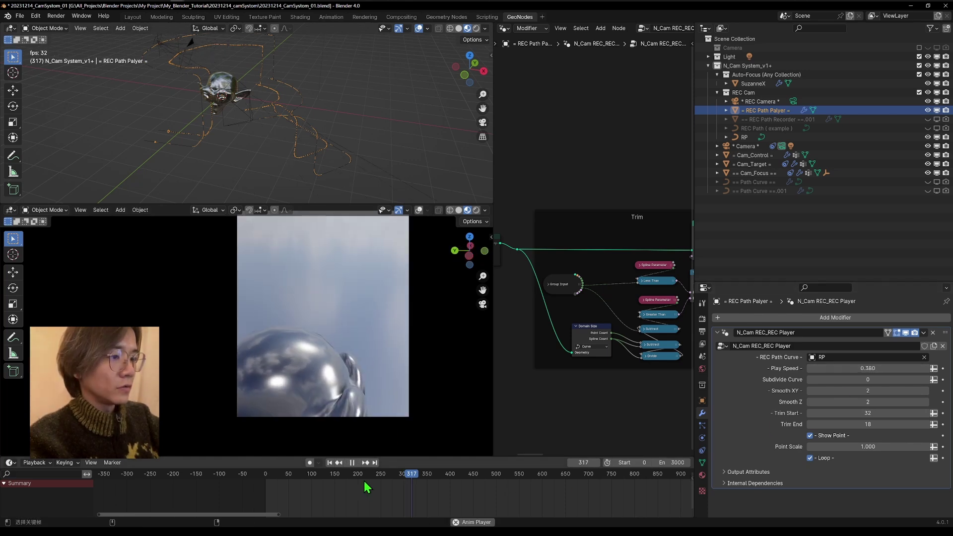
click(416, 473)
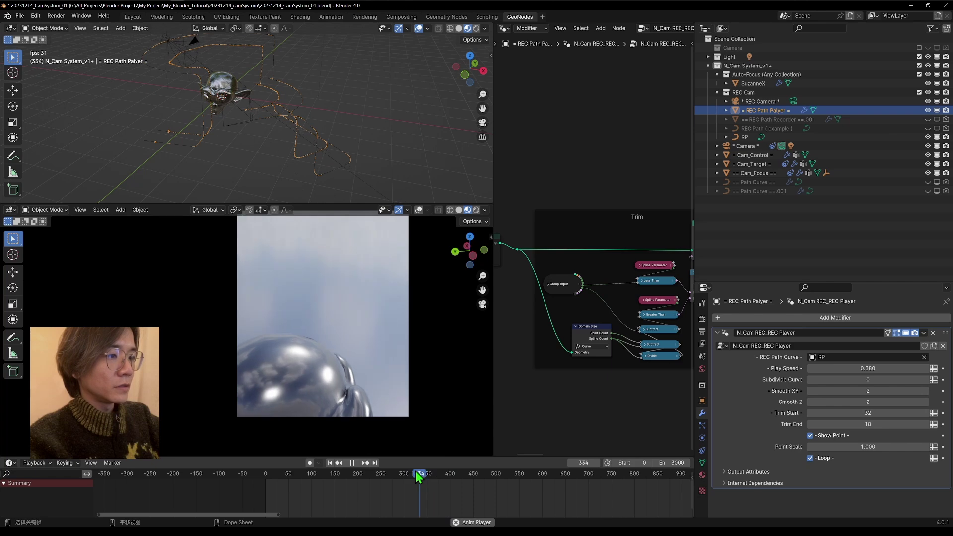
key(space)
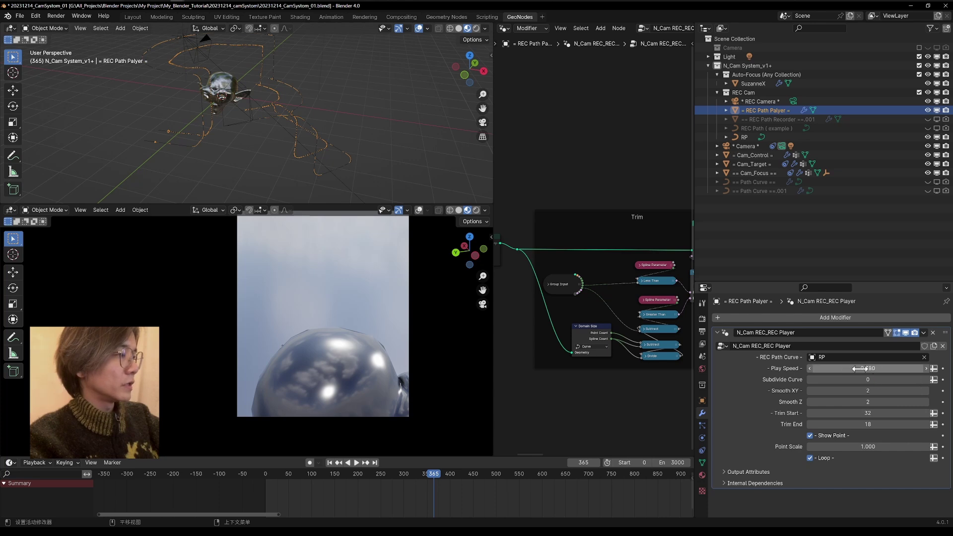
Step: Compare REC Path Palyer's Play Speed at 0.5, 1 and 2 on frame 365, and finish with 0.5
text(5)
key(Return)
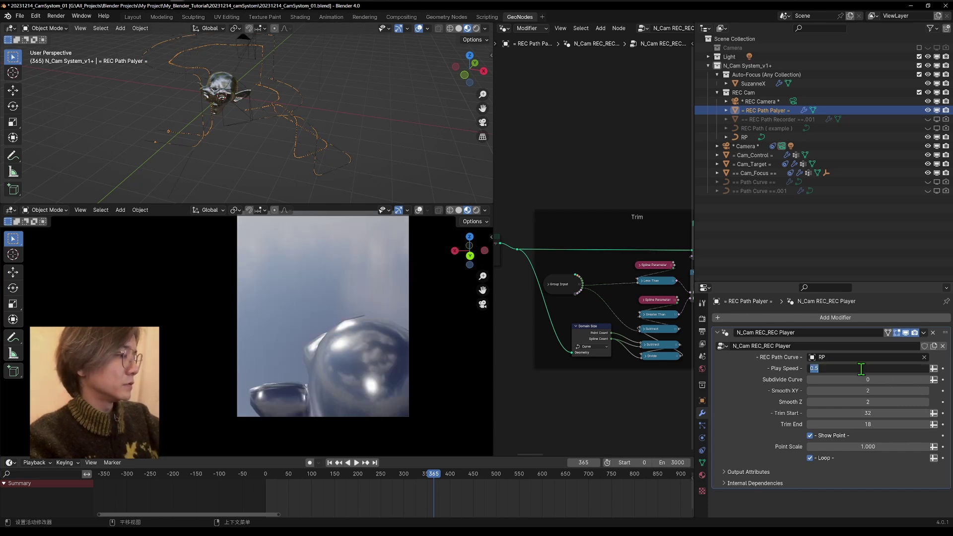
text(1)
key(Return)
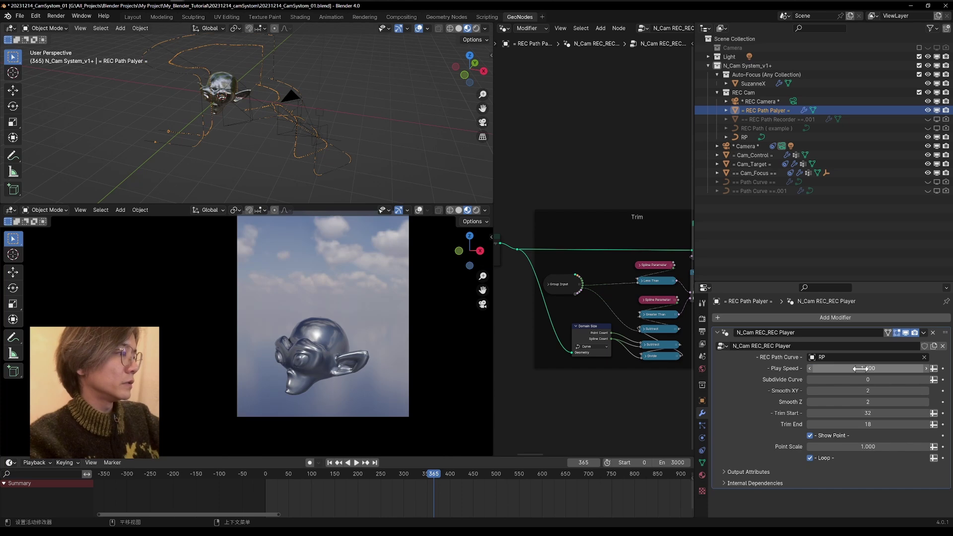
key(Return)
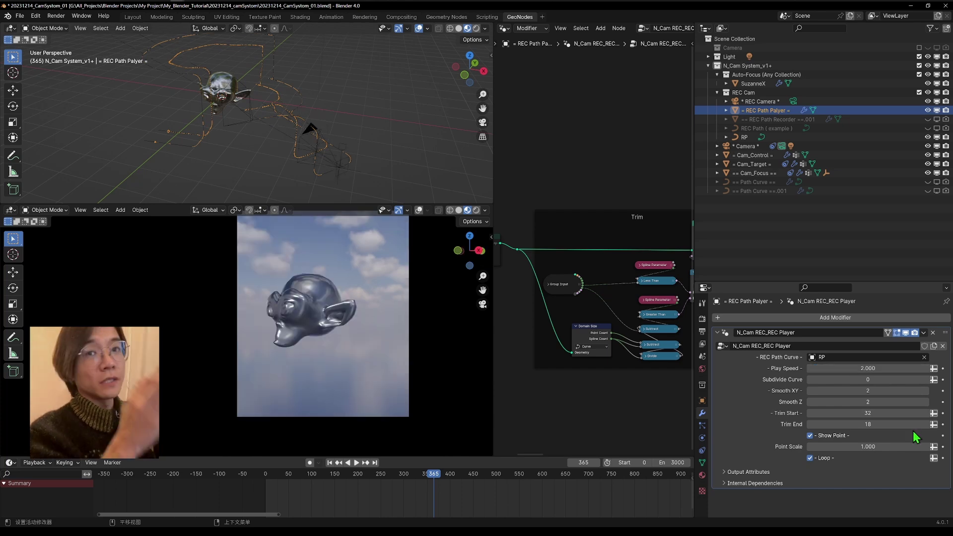
drag(883, 369, 808, 368)
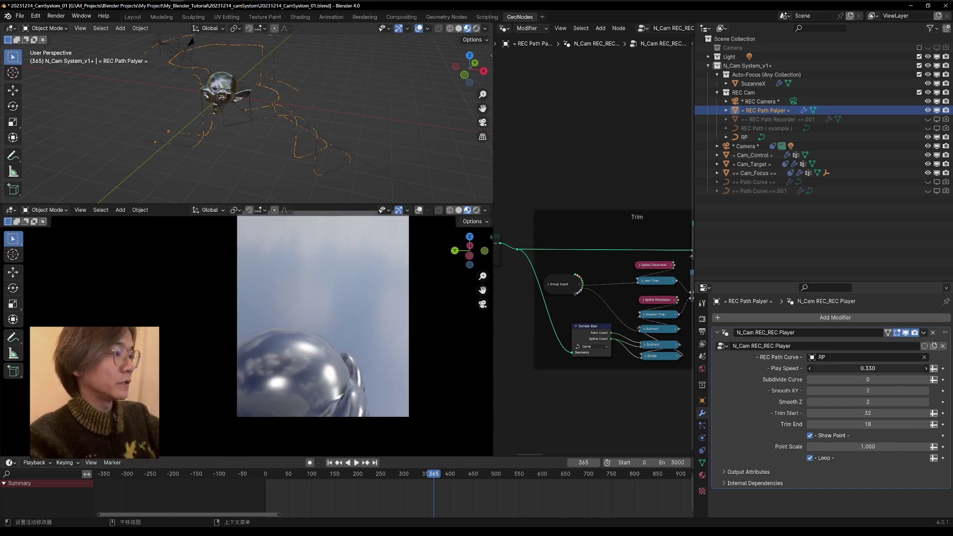
text(0.5)
key(Return)
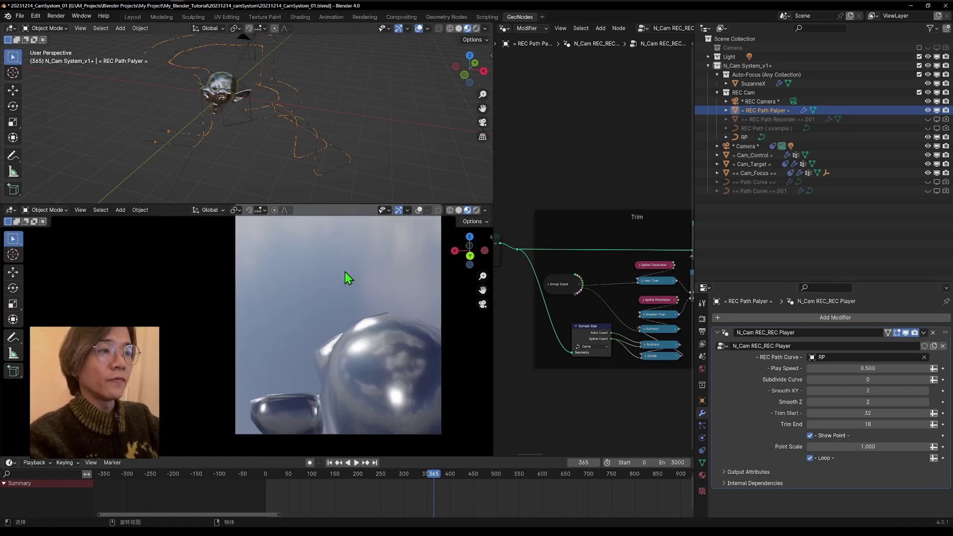
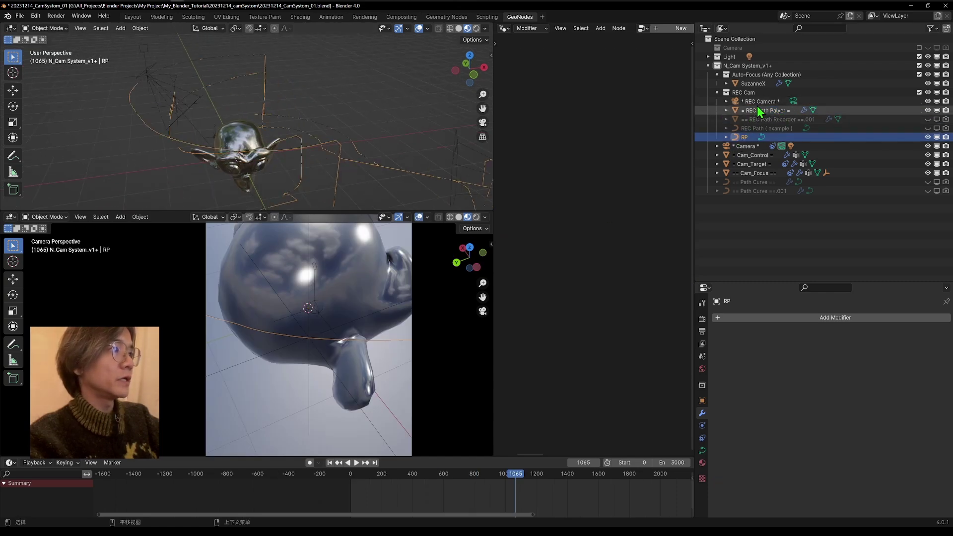
Step: Rename the hidden recorder copy to == REC Path Recorder == and re-enable its viewport and render visibility
double_click(791, 121)
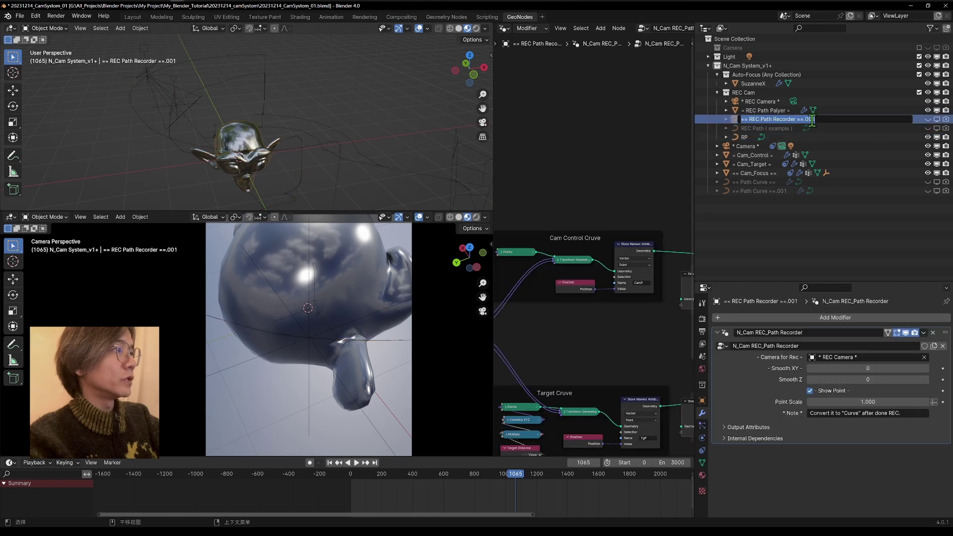
key(ctrl+shift+Left)
key(BackSpace)
key(Return)
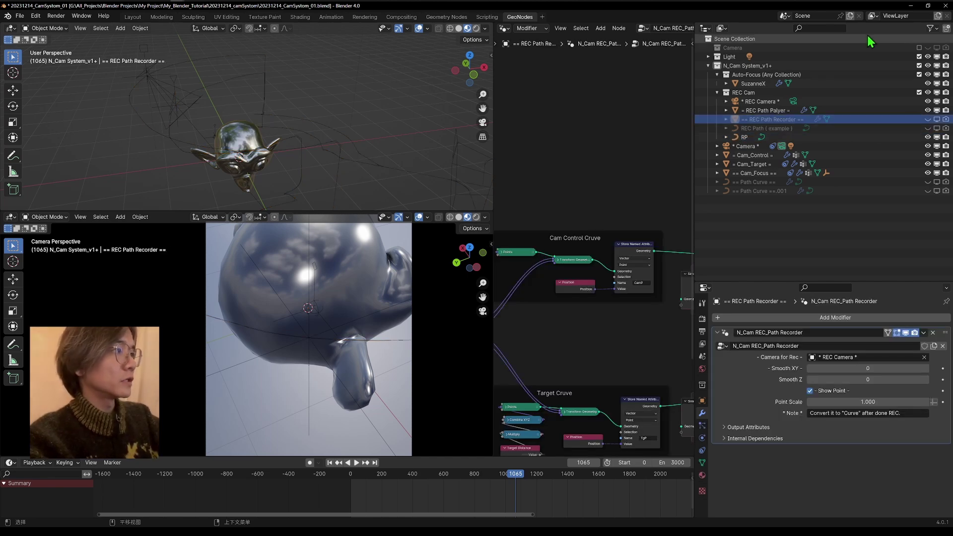
click(928, 119)
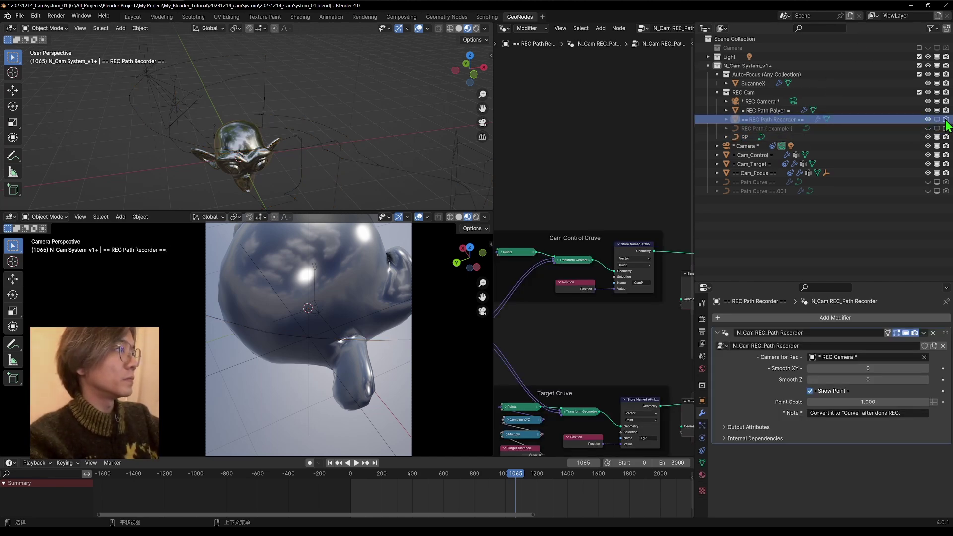
click(764, 110)
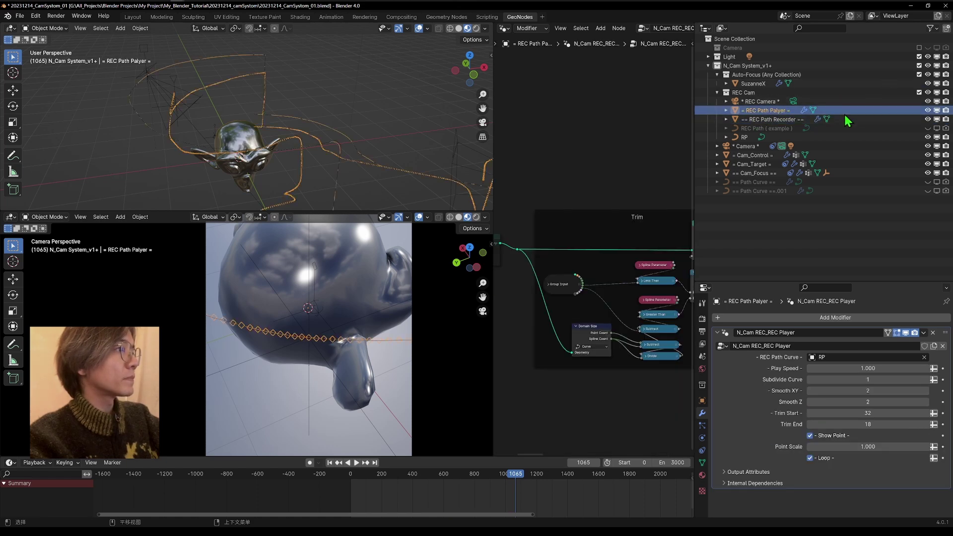
Step: Hide REC Path Palyer in the viewport and shrink the upper 3D view to give the camera view more room
middle_drag(250, 197, 308, 99)
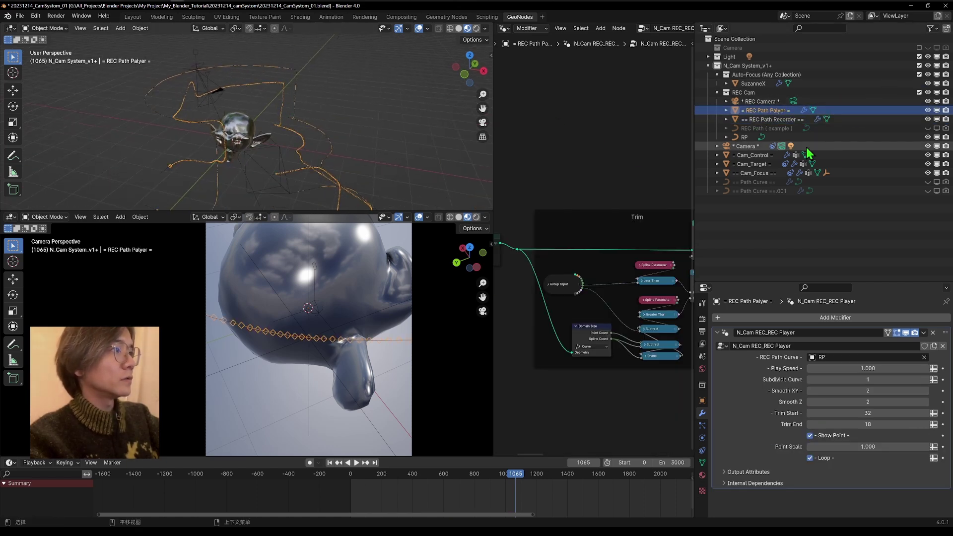
click(928, 110)
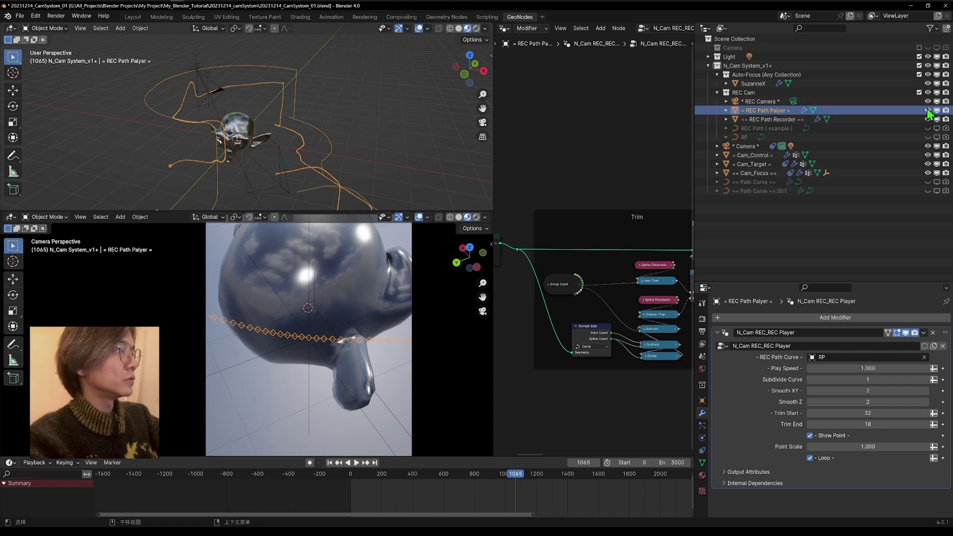
drag(352, 211, 338, 184)
scroll(288, 139, down, 3)
middle_drag(276, 131, 272, 128)
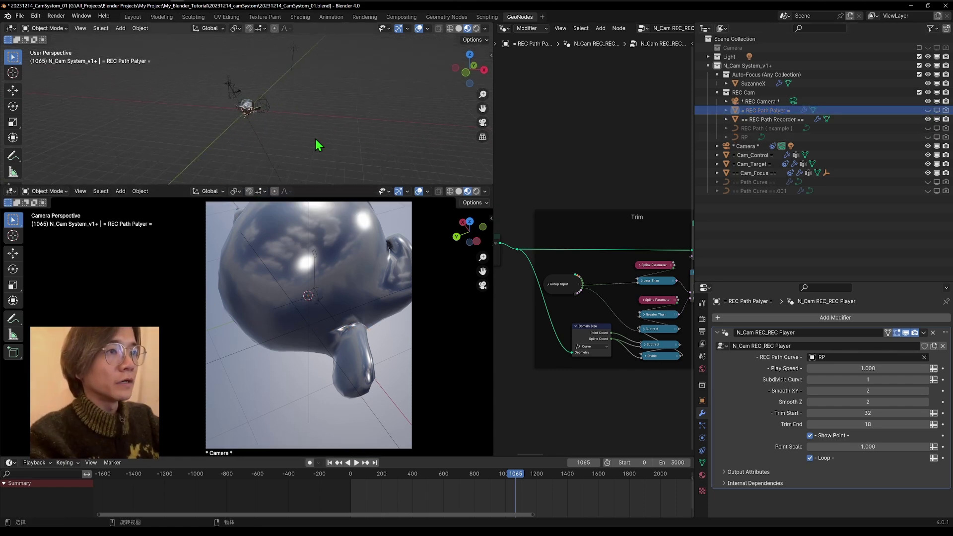
Step: Add a plane mesh and scale it up into a large floor beneath the monkey head
scroll(319, 145, up, 3)
key(shift+a)
mouse_move(160, 128)
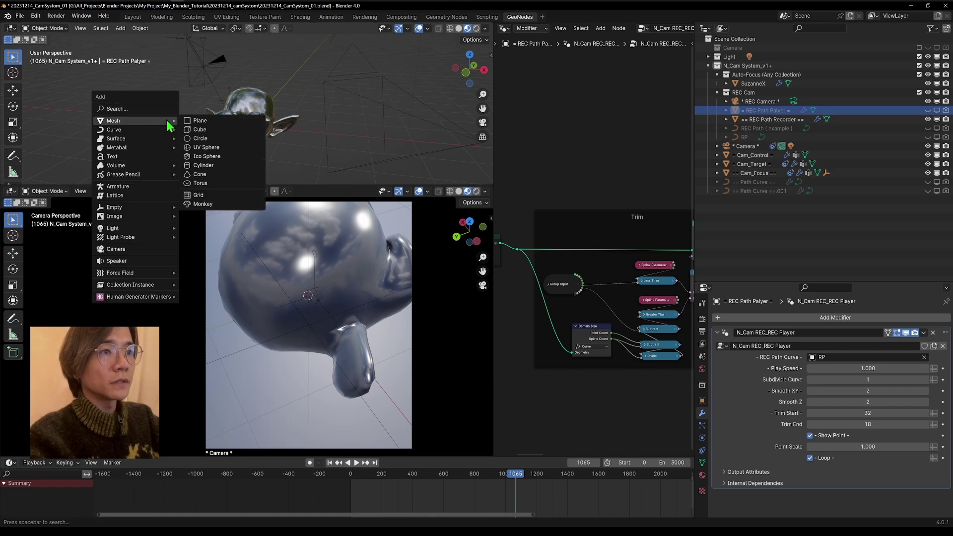
click(201, 123)
scroll(248, 139, down, 5)
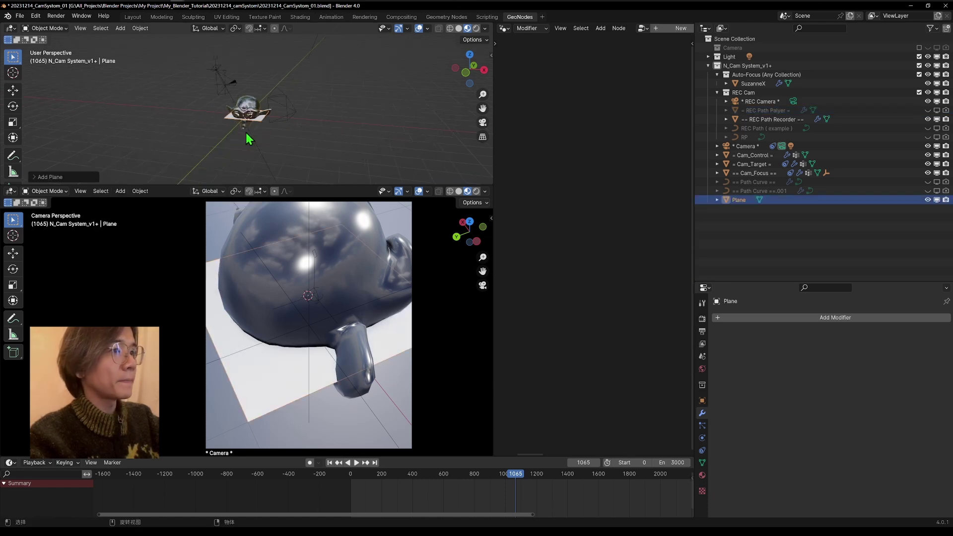
key(s)
click(380, 136)
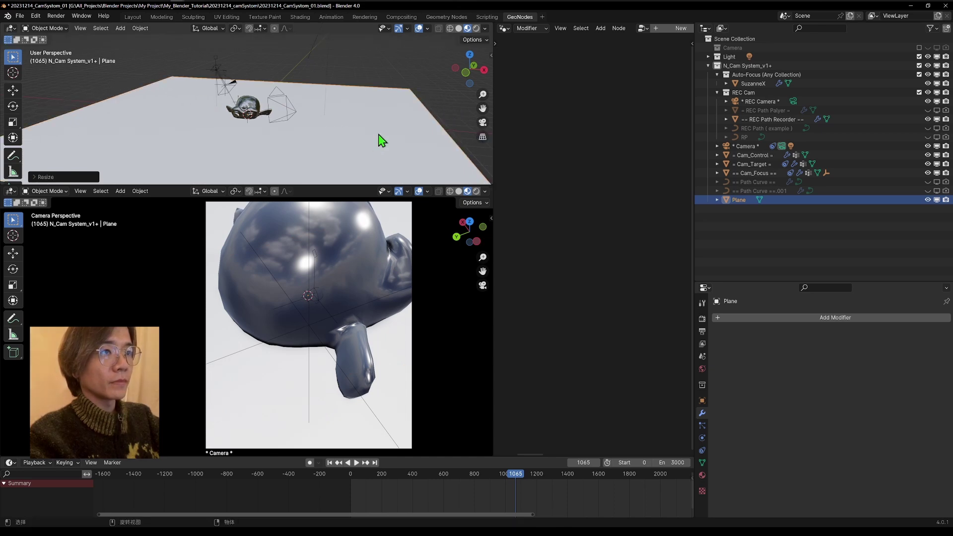
scroll(258, 122, down, 3)
Step: Make * REC Camera * the active scene camera and raise it higher above the floor plane
click(14, 92)
click(792, 101)
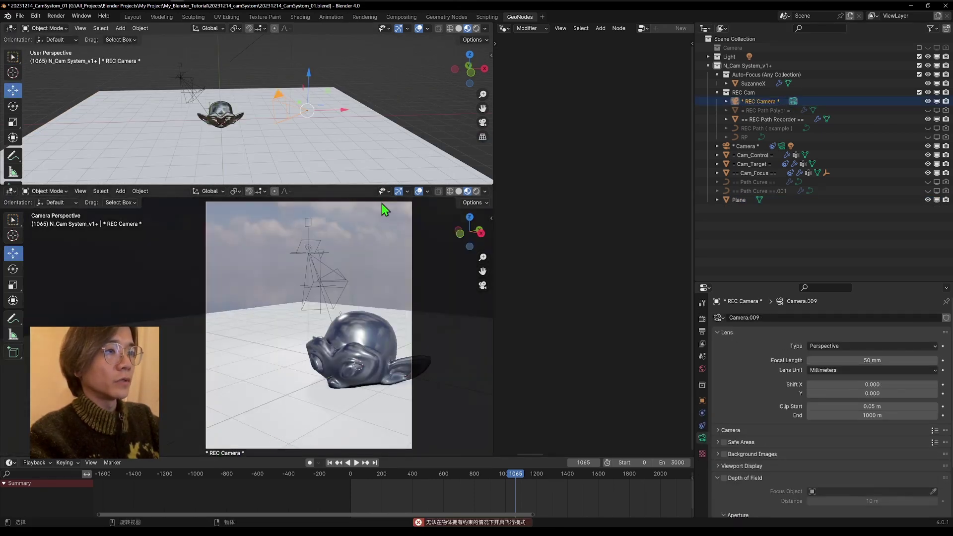
scroll(240, 132, down, 3)
shift+middle_drag(290, 131, 300, 120)
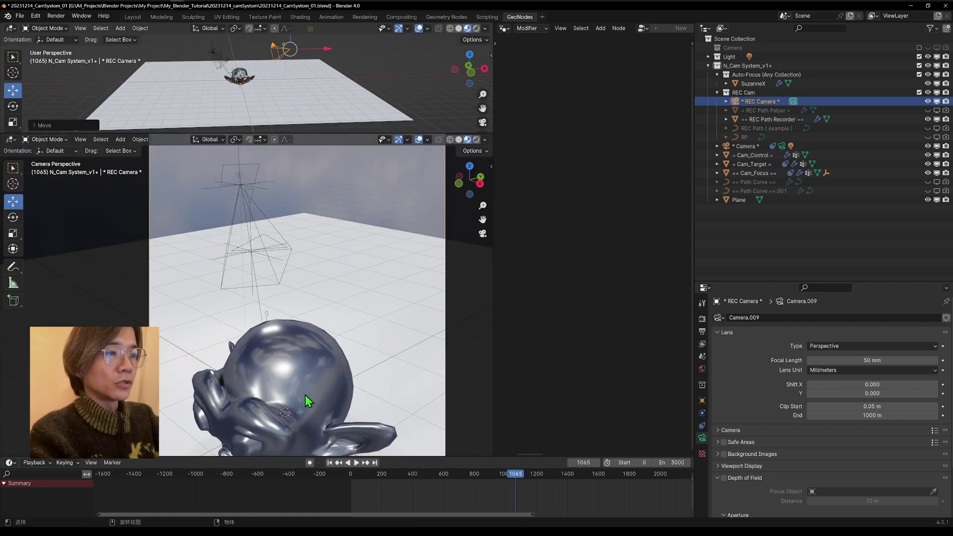
scroll(319, 348, down, 2)
shift+middle_drag(361, 345, 378, 338)
Step: Try walk navigation with gravity on * REC Camera *, moving it around the monkey head
key(shift+grave)
mouse_move(297, 275)
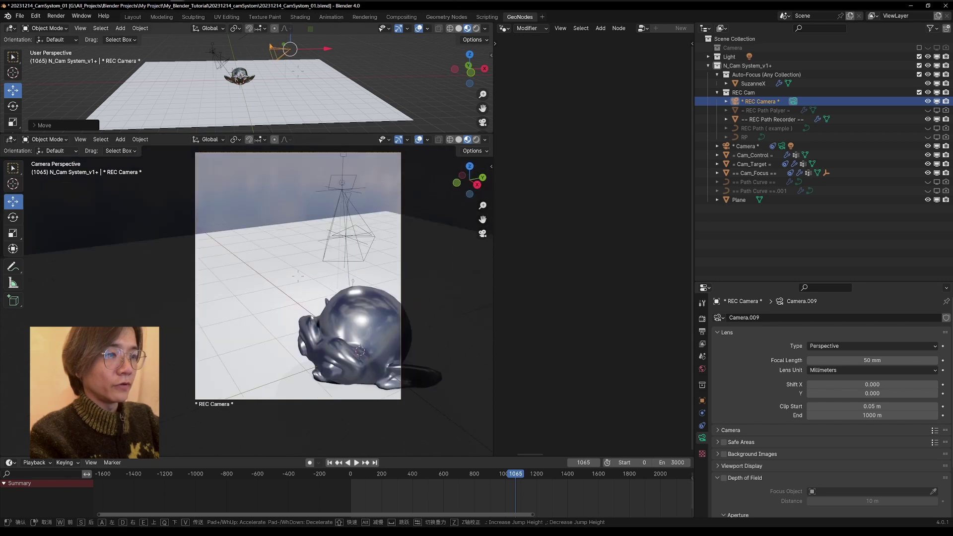
key(g)
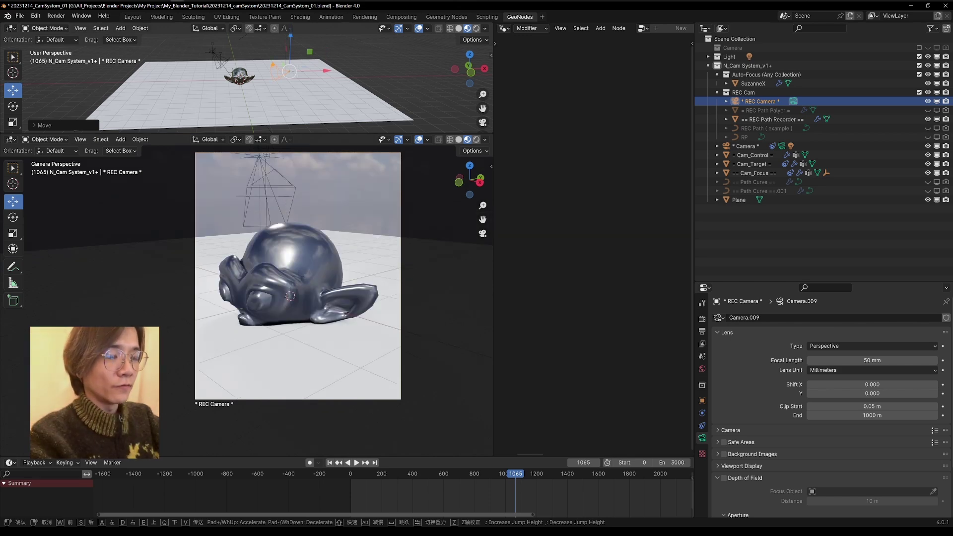
key(a)
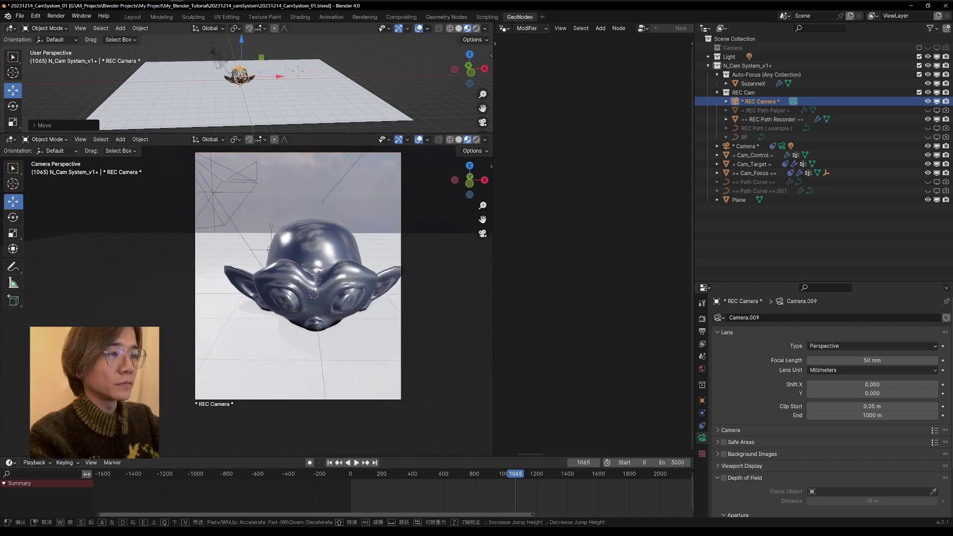
key(a)
key(d)
key(w)
key(s)
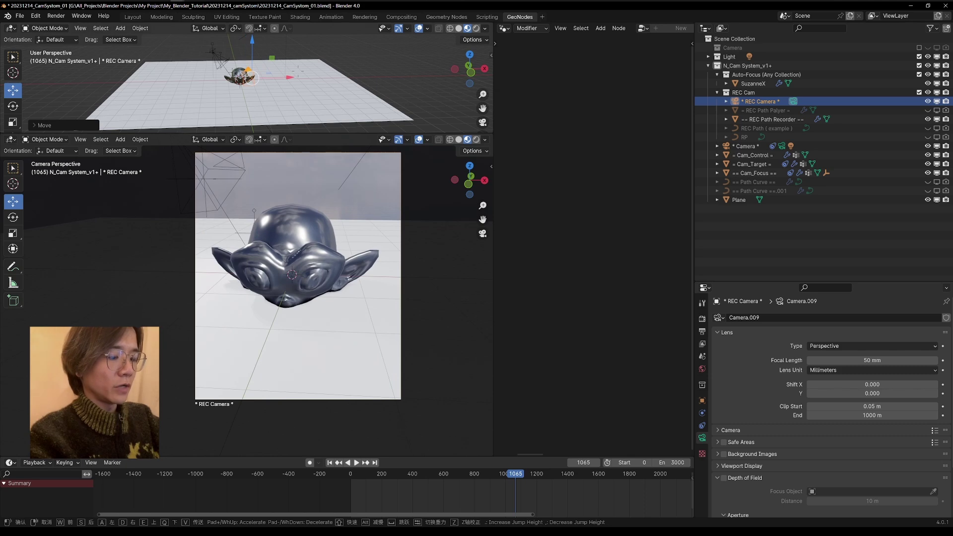
Step: Test jumping while strafing * REC Camera * in front of the monkey head, and leave walk navigation
key(a)
key(space)
key(d)
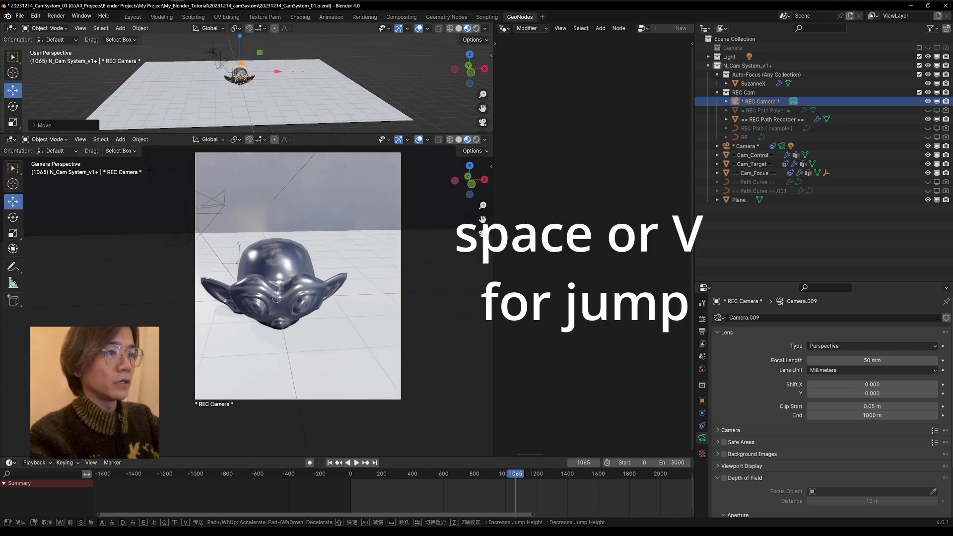
key(d)
key(space)
click(360, 351)
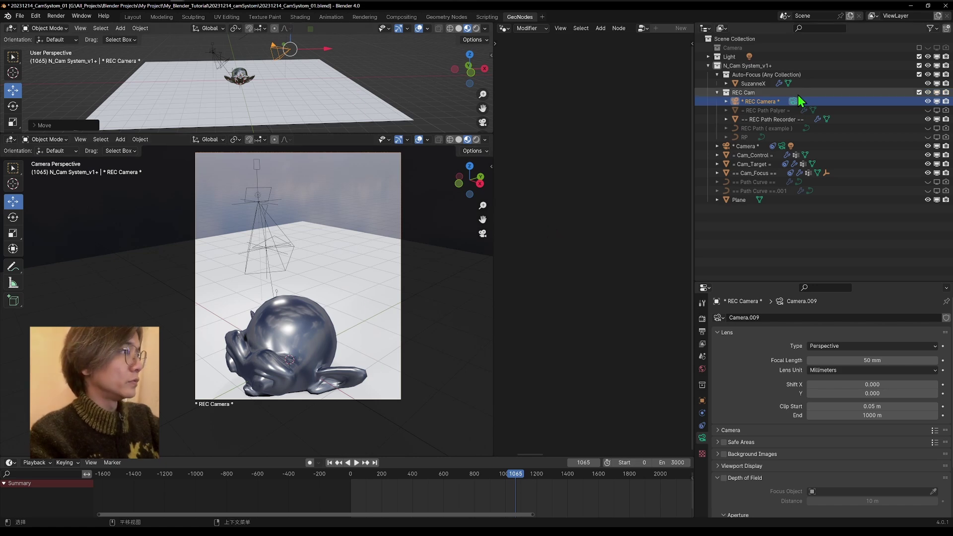
Step: Record a path from frame 0 to about frame 784 by walking and jumping * REC Camera * around the monkey head during playback
key(shift+Left)
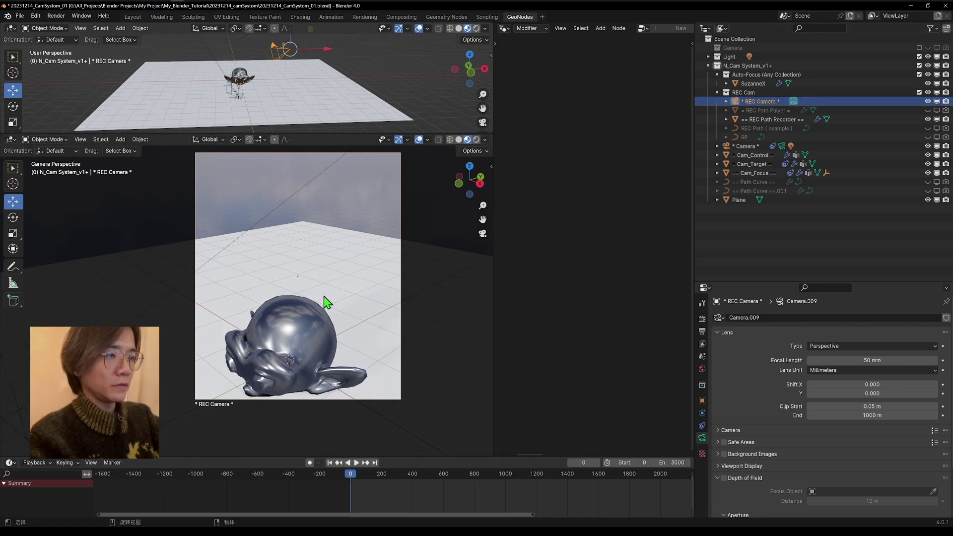
key(shift+grave)
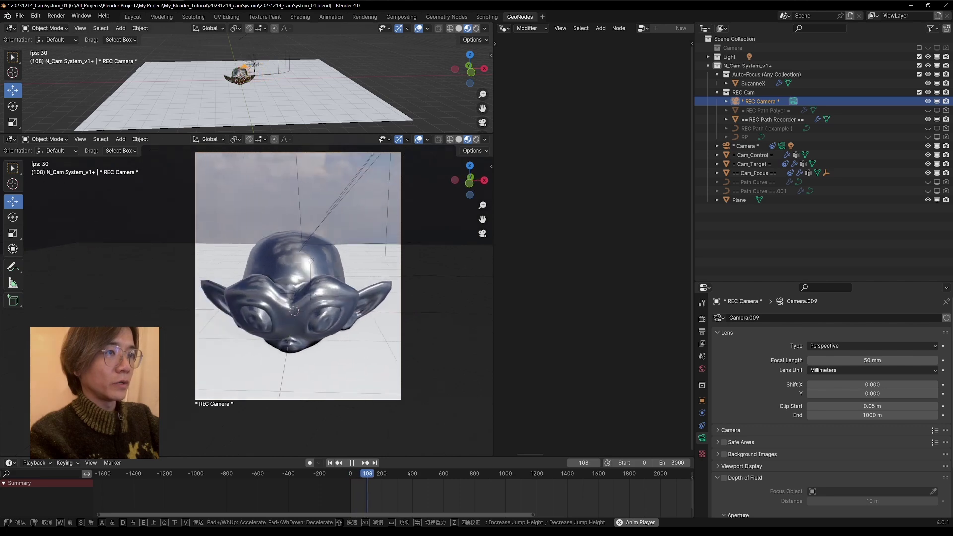
key(w)
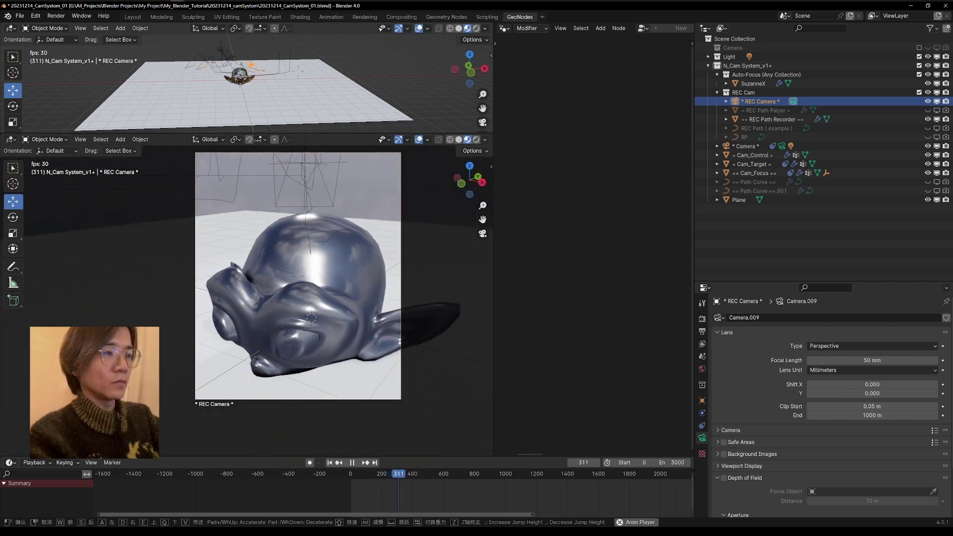
key(w)
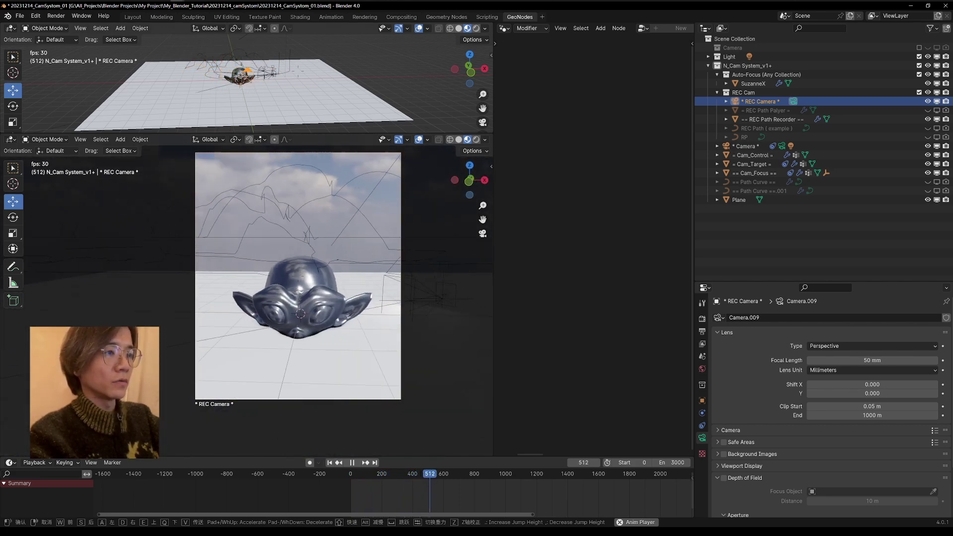
key(a)
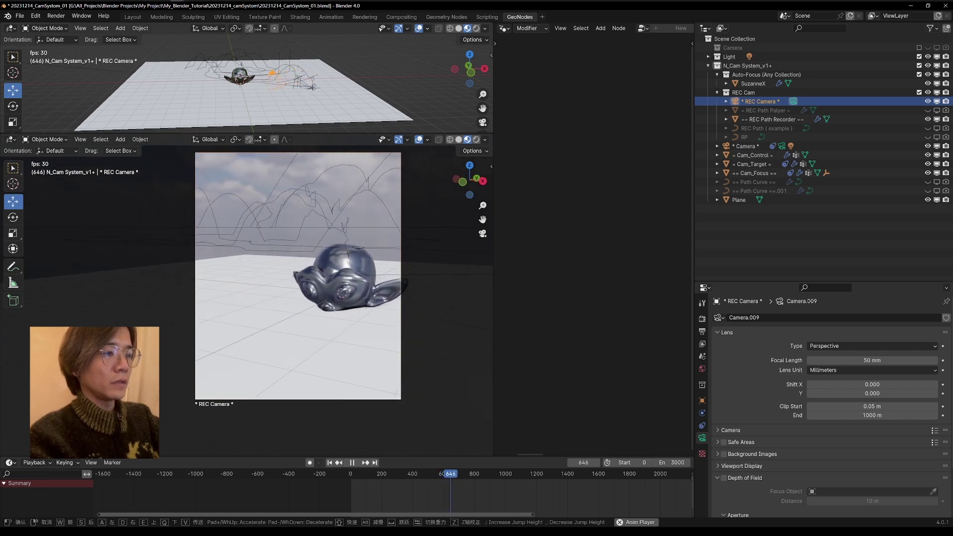
key(a)
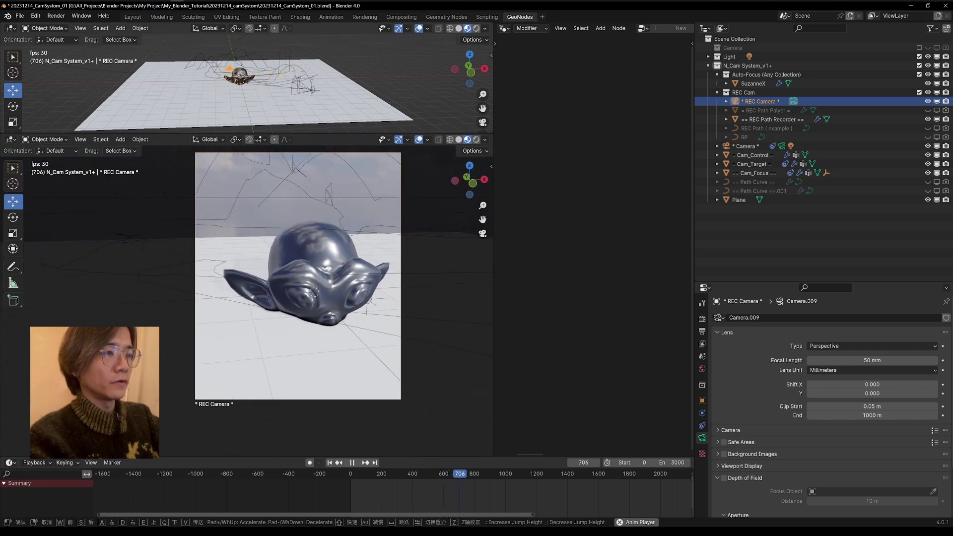
click(336, 294)
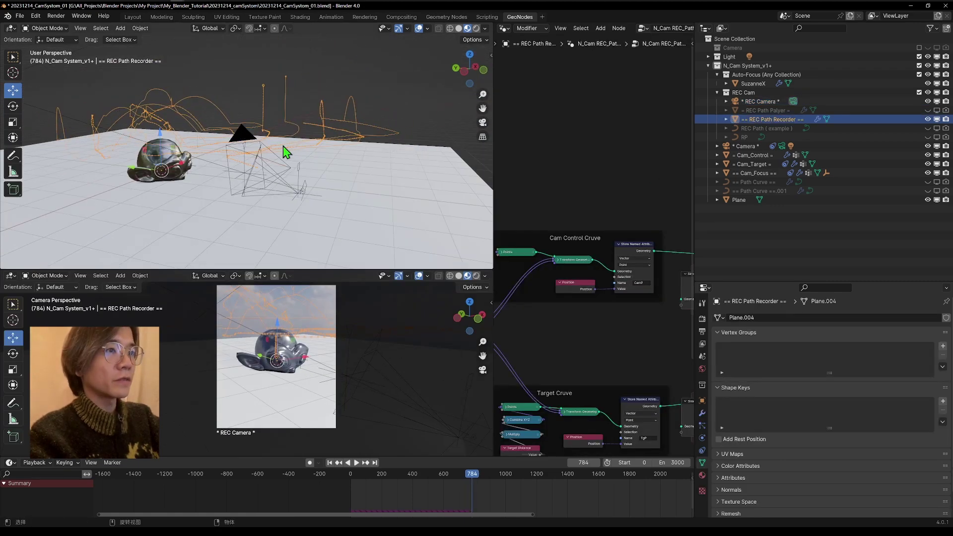
Step: Duplicate == REC Path Recorder == in place and hide the duplicate in the viewport
middle_drag(283, 146, 304, 179)
key(shift+d)
right_click(404, 122)
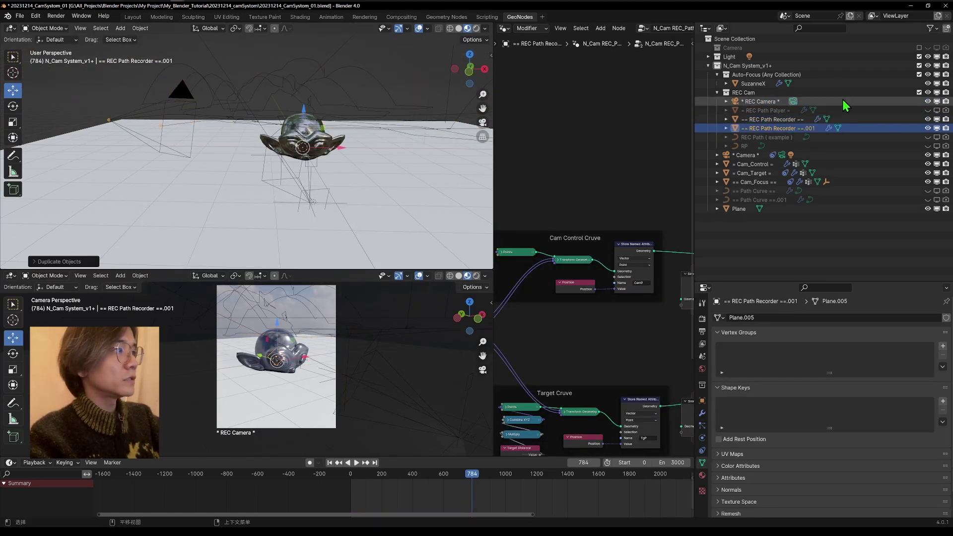
click(927, 129)
Step: Convert the original == REC Path Recorder == to a curve and rename it RP2
click(785, 119)
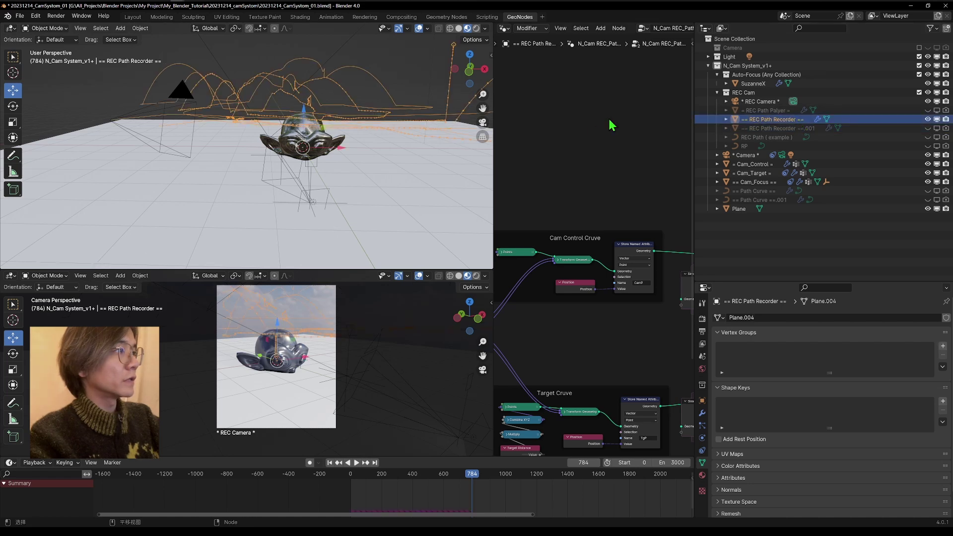
right_click(318, 114)
mouse_move(313, 113)
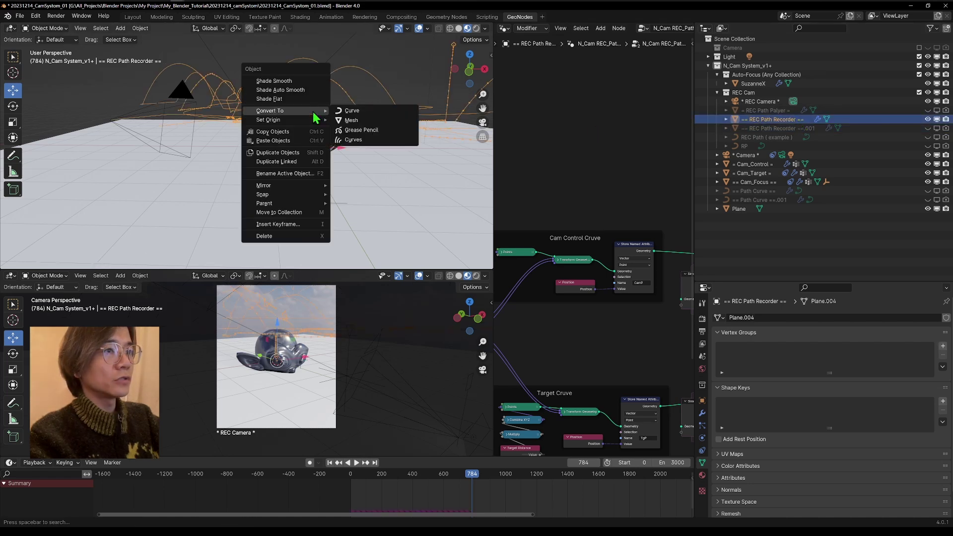
click(349, 111)
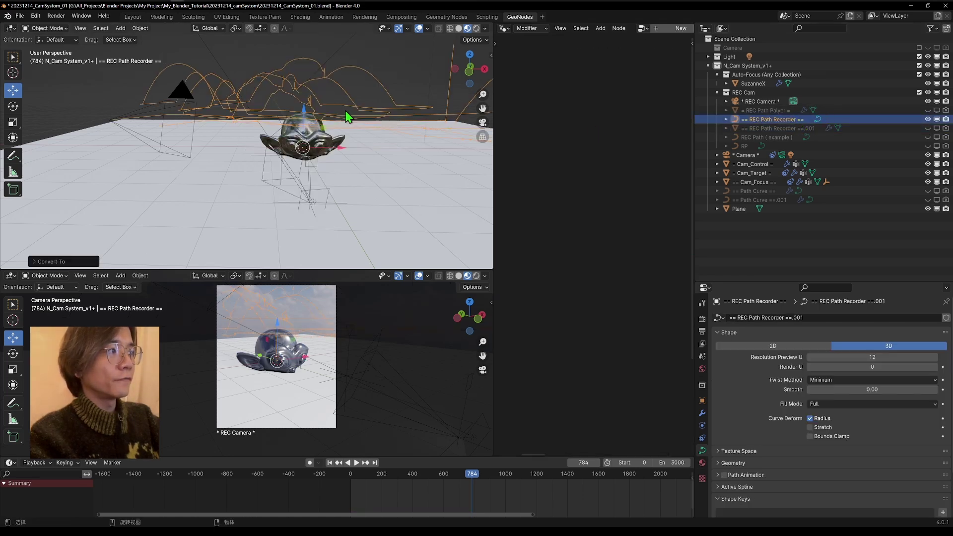
double_click(778, 119)
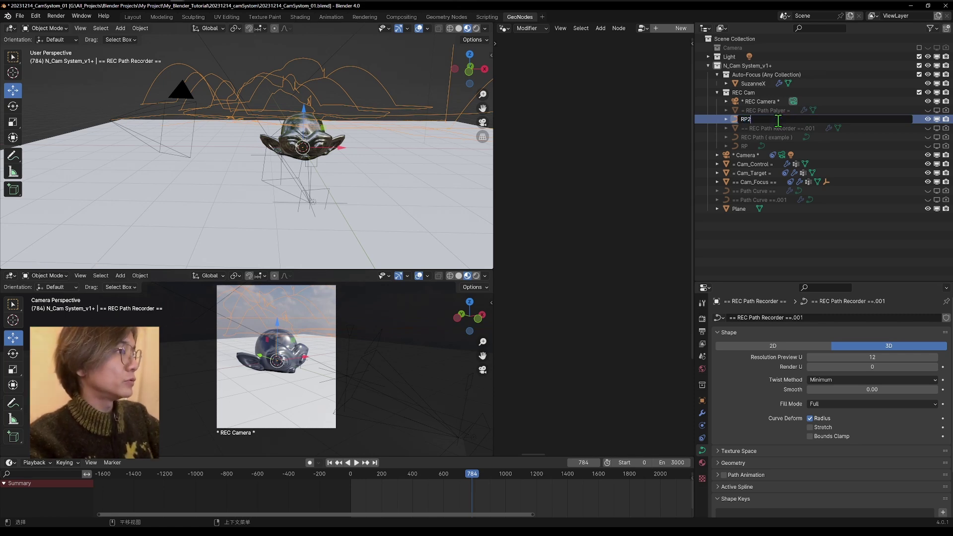
text(RP2)
key(Return)
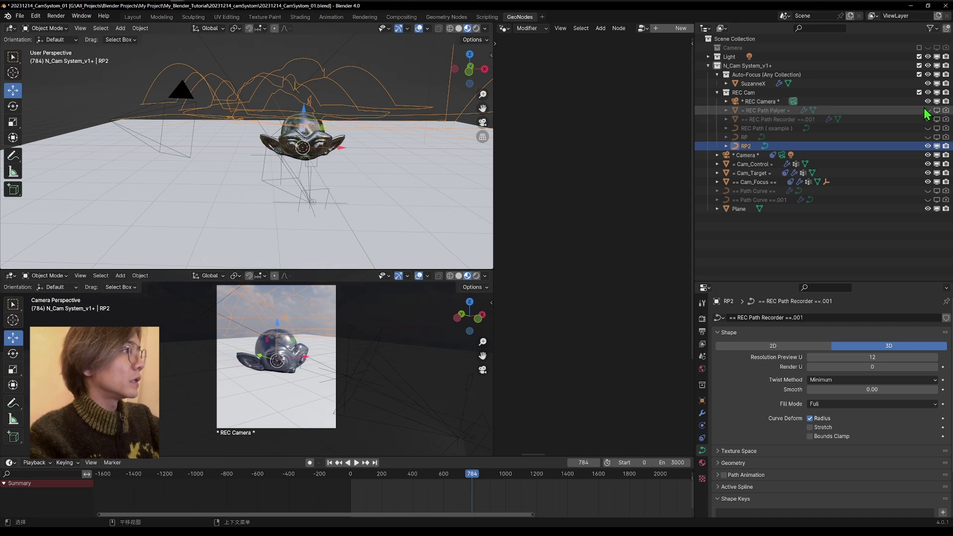
Step: Show REC Path Palyer again and set its REC Path Curve to RP2
click(787, 111)
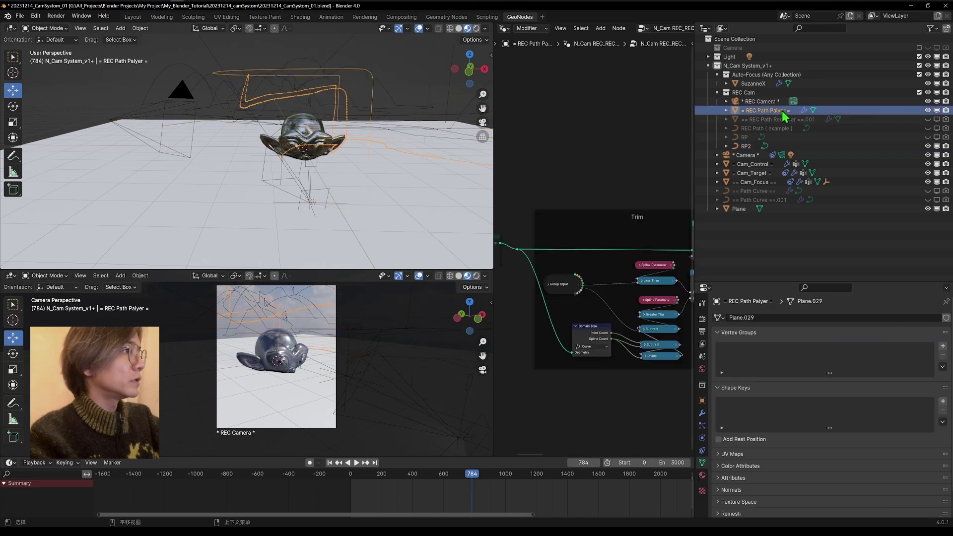
click(703, 415)
click(925, 358)
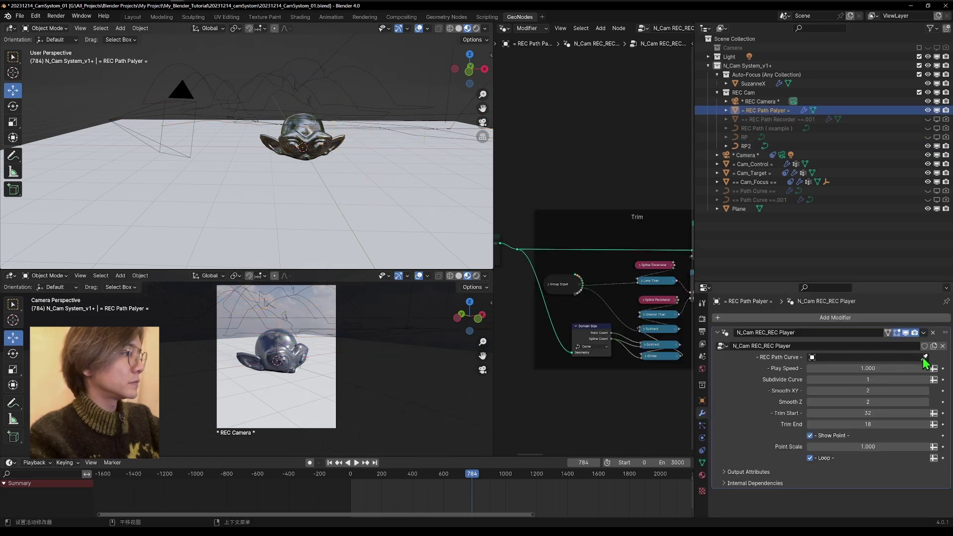
click(746, 146)
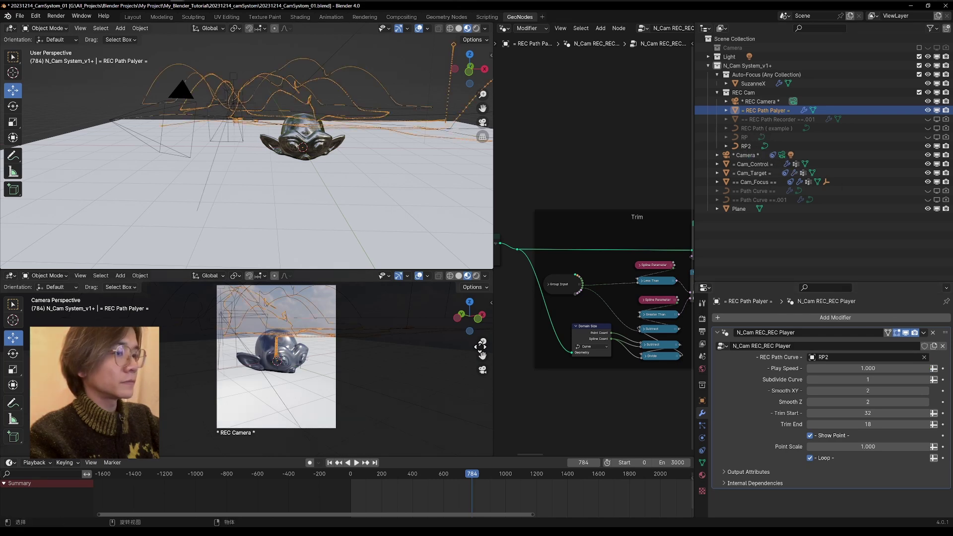
Step: Make * Camera * the active camera, play the recorded motion from frame 0, and enlarge the camera view
click(781, 155)
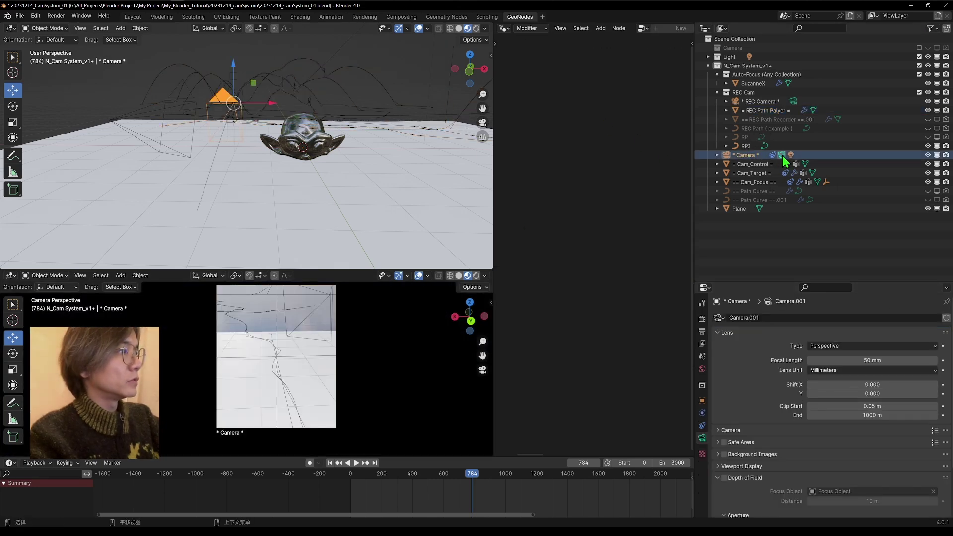
drag(470, 484, 346, 489)
key(space)
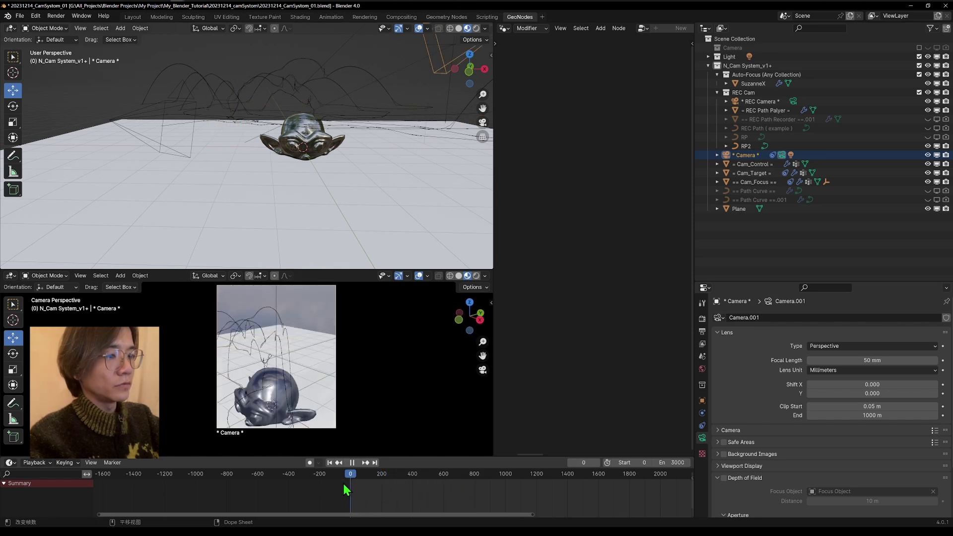
drag(323, 270, 322, 125)
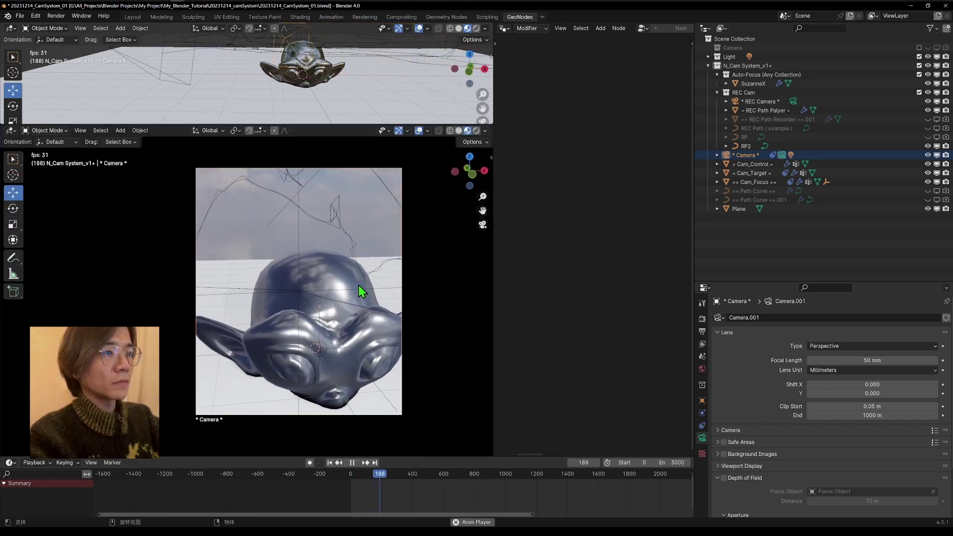
Step: Set REC Path Palyer's Subdivide Curve, Smooth XY and Smooth Z to 0 and Play Speed to 0.6, and adjust Trim Start
click(770, 111)
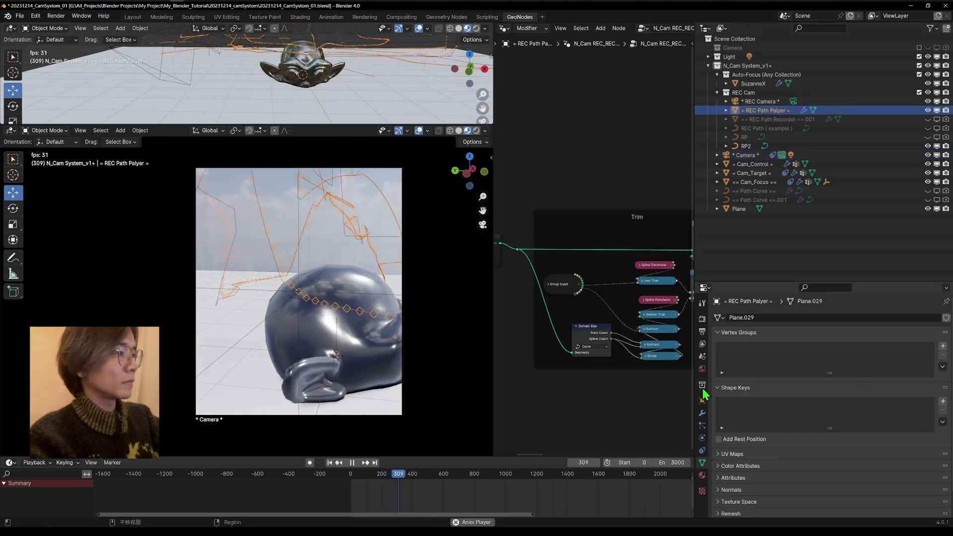
click(702, 413)
click(814, 380)
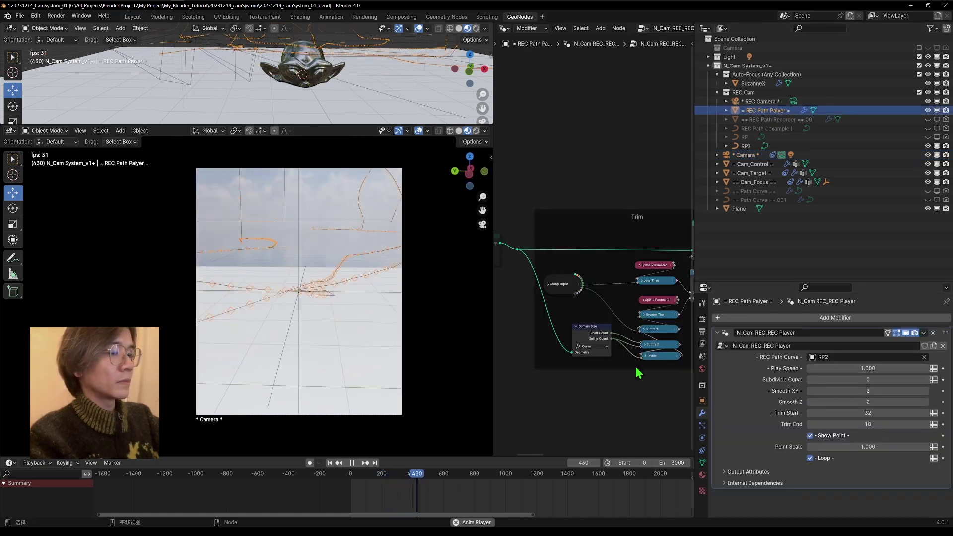
drag(867, 369, 870, 369)
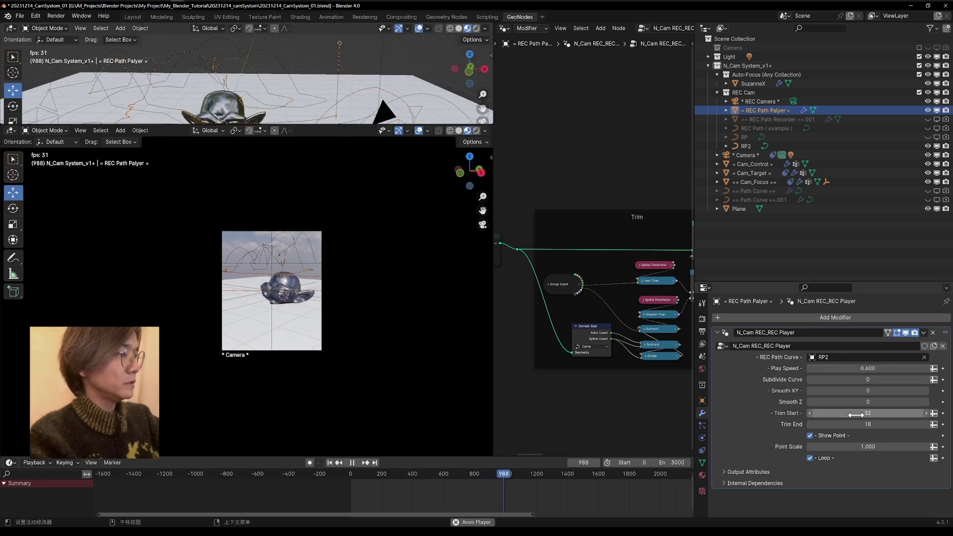
drag(858, 416, 884, 416)
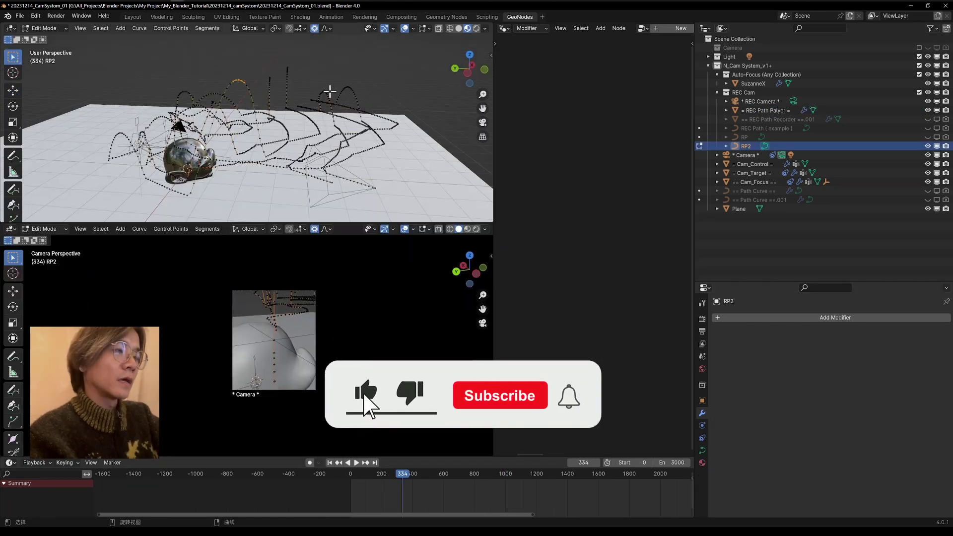